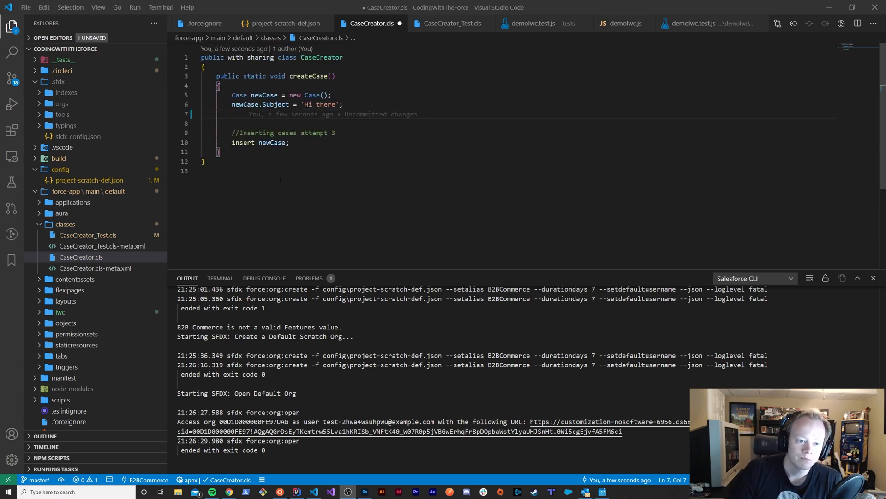
# Start a newCase. member reference on the empty line below the Subject assignment, using the suggested newCase completion
pyautogui.click(259, 116)
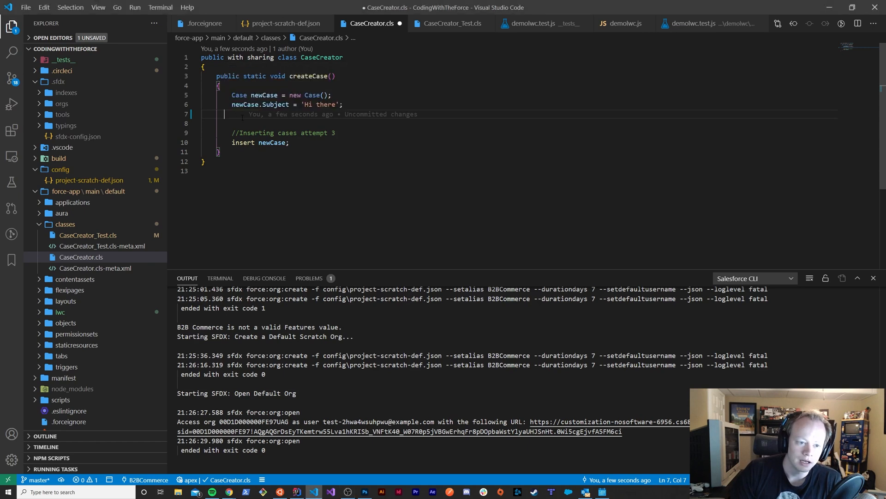
pyautogui.press('Tab')
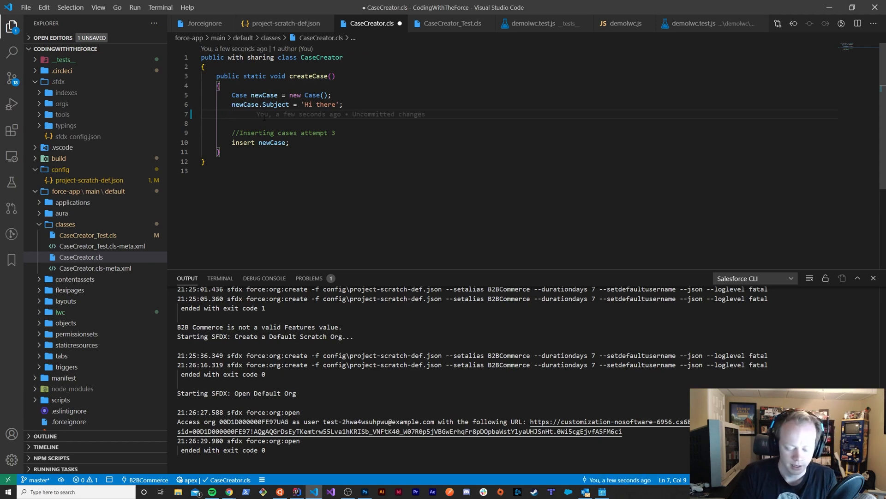
pyautogui.write('new')
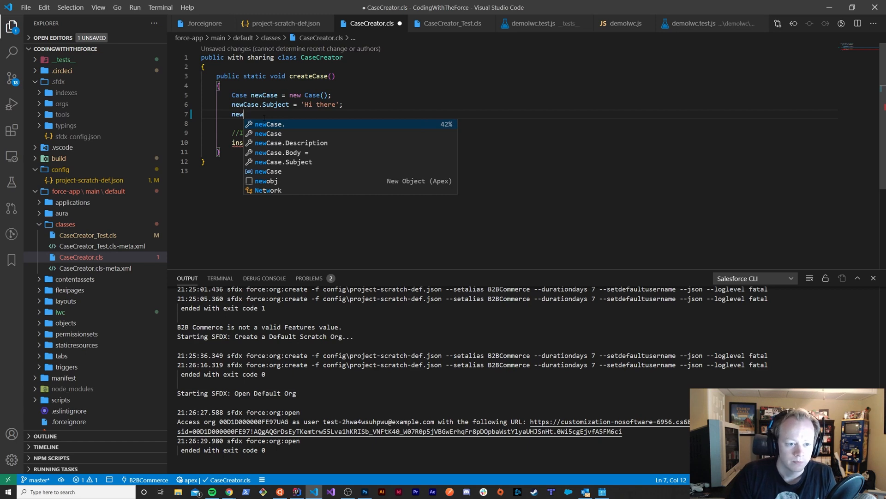
pyautogui.press('Down')
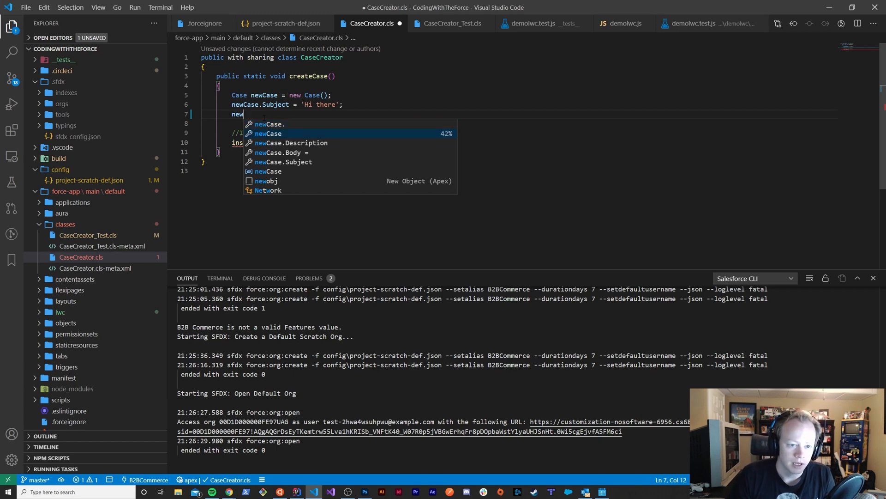
pyautogui.press('Return')
pyautogui.write('.')
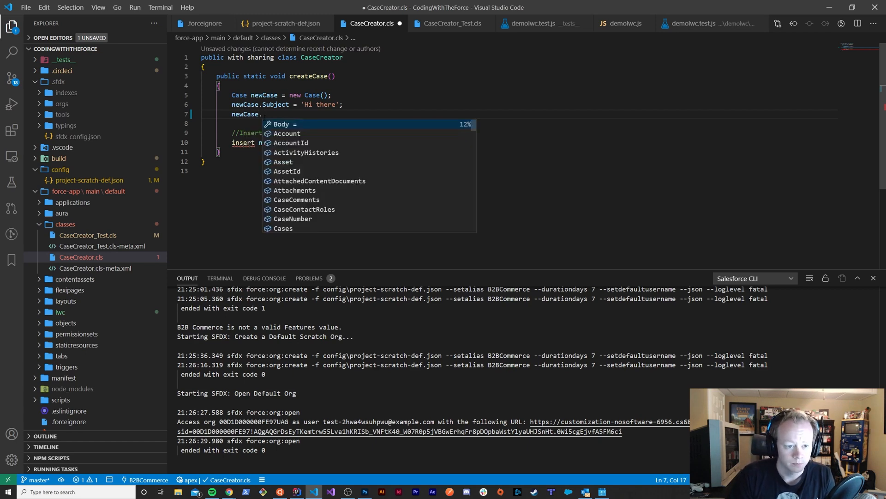
# Look through the suggested Case fields, relationships and methods for newCase
pyautogui.press('Down')
pyautogui.press('Down')
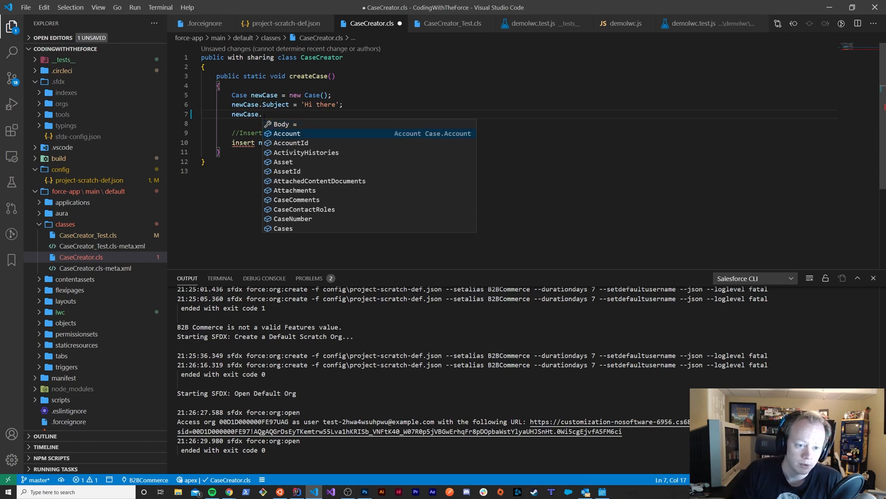
pyautogui.press('Down')
pyautogui.press('Down')
pyautogui.press('Down')
pyautogui.press('Down')
pyautogui.press('Down')
pyautogui.press('Down')
pyautogui.press('Down')
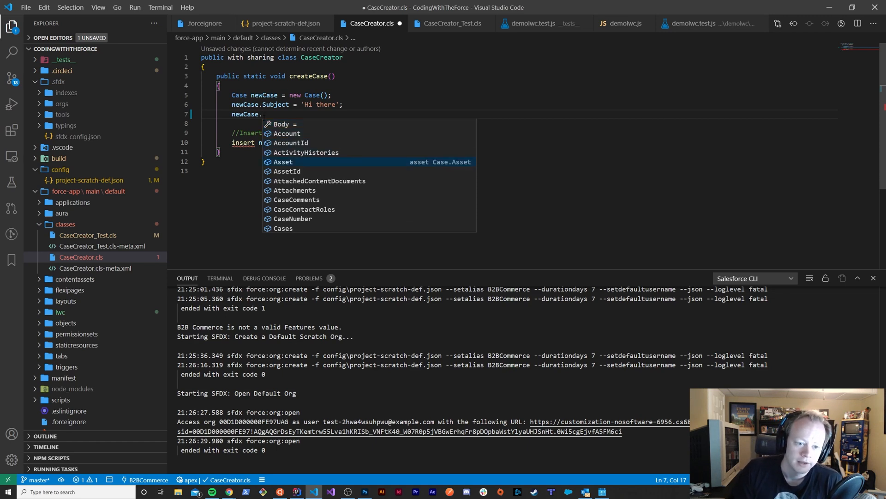
pyautogui.press('Down')
pyautogui.press('Down')
pyautogui.press('Down')
pyautogui.press('Down')
pyautogui.press('Down')
pyautogui.press('Down')
pyautogui.press('Down')
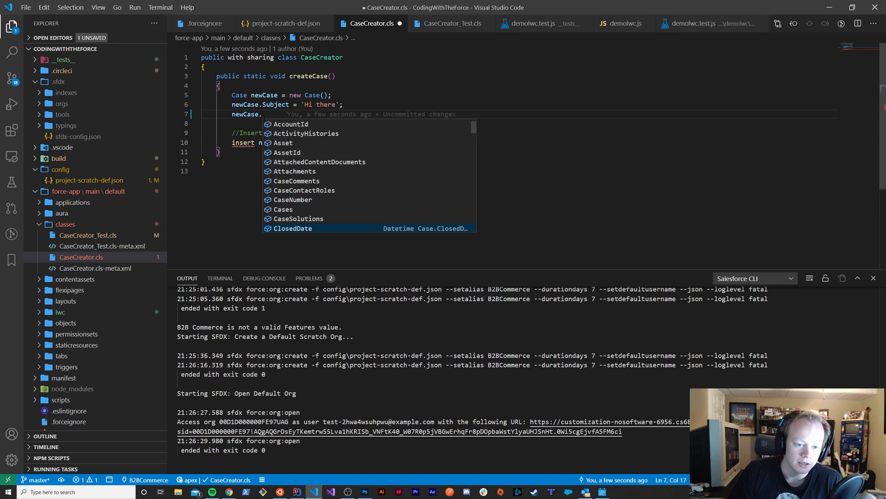
pyautogui.press('Down')
pyautogui.press('Down')
pyautogui.press('Down')
pyautogui.press('Down')
pyautogui.press('Down')
pyautogui.press('Down')
pyautogui.press('Down')
pyautogui.press('Down')
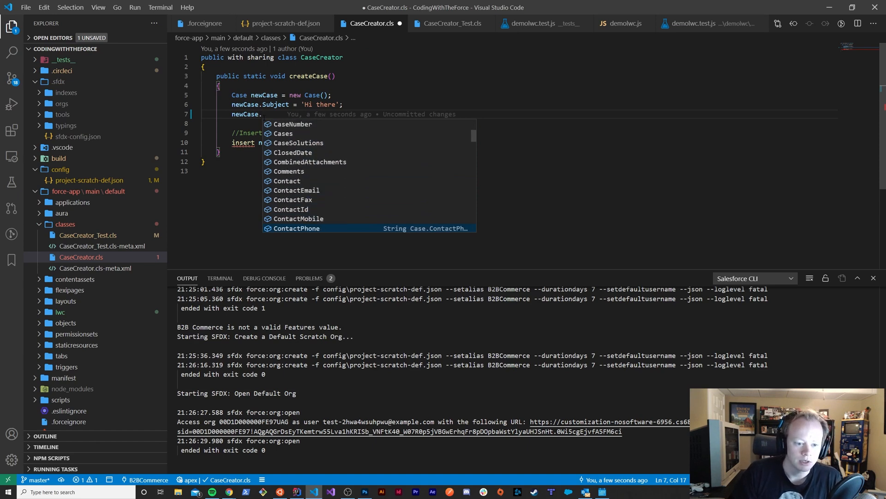
pyautogui.press('Down')
pyautogui.press('Down')
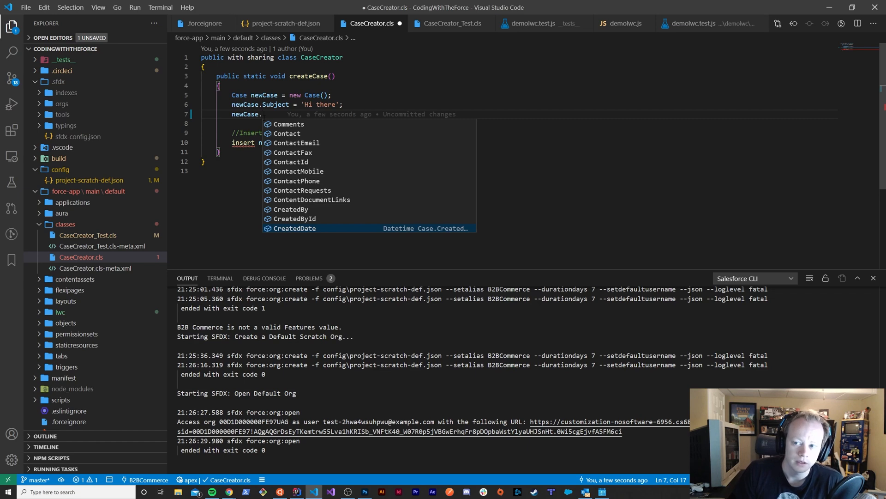
pyautogui.press('Down')
pyautogui.press('Down')
pyautogui.press('Down')
pyautogui.press('Down')
pyautogui.press('Down')
pyautogui.press('Down')
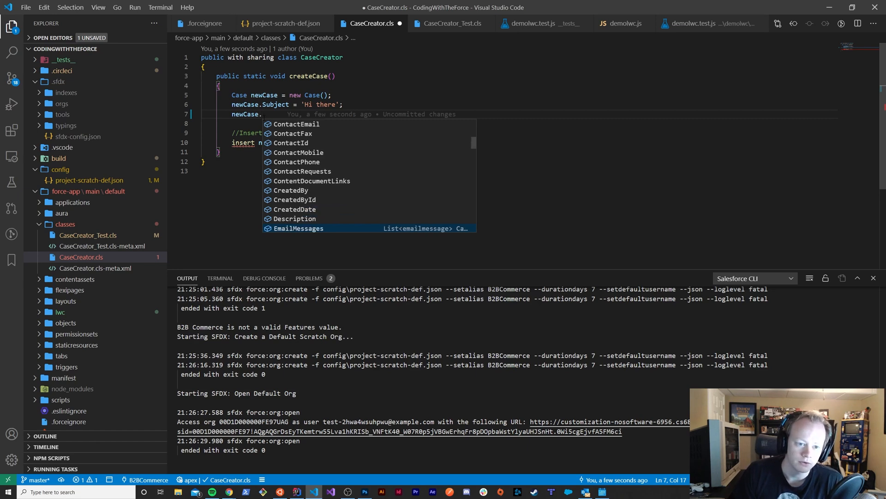
pyautogui.press('Down')
pyautogui.press('Down')
pyautogui.press('Down')
pyautogui.press('Down')
pyautogui.press('Down')
pyautogui.press('Down')
pyautogui.press('Down')
pyautogui.press('Down')
pyautogui.press('Down')
pyautogui.press('Down')
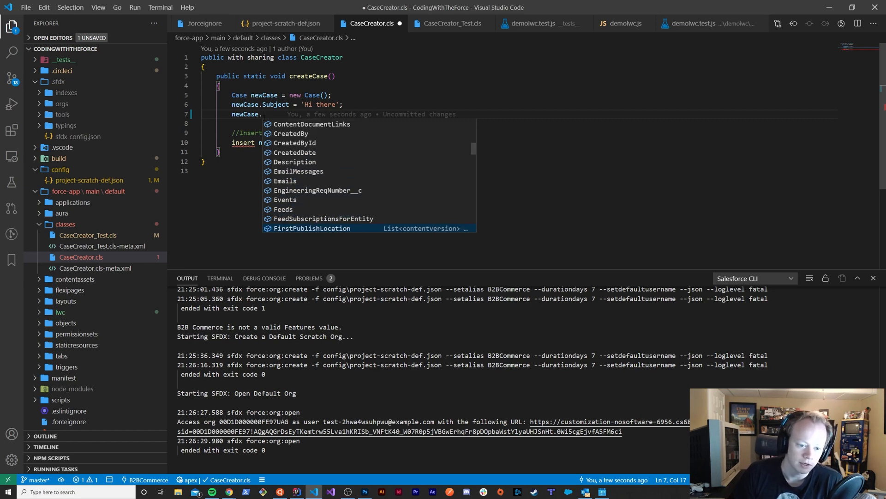
pyautogui.press('Down')
pyautogui.press('Down')
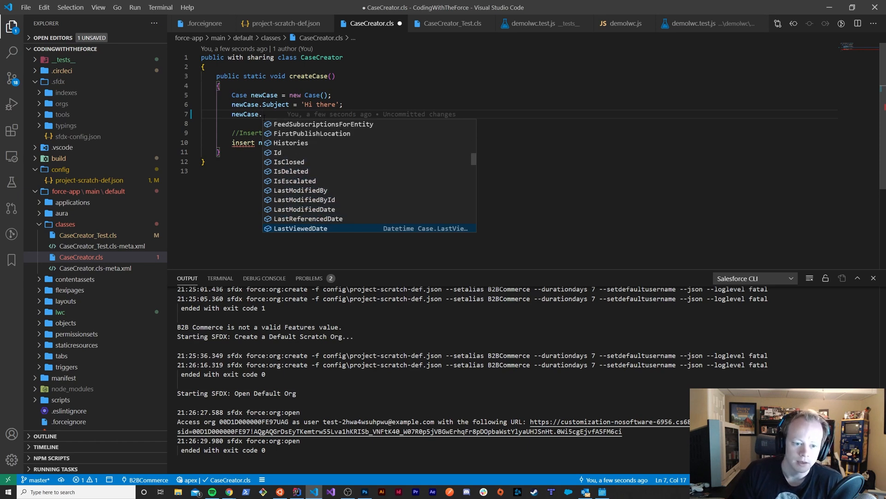
pyautogui.press('Down')
pyautogui.press('Down')
pyautogui.press('Down')
pyautogui.press('Down')
pyautogui.press('Down')
pyautogui.press('Down')
pyautogui.press('Down')
pyautogui.press('Down')
pyautogui.press('Down')
pyautogui.press('Down')
pyautogui.press('Down')
pyautogui.press('Down')
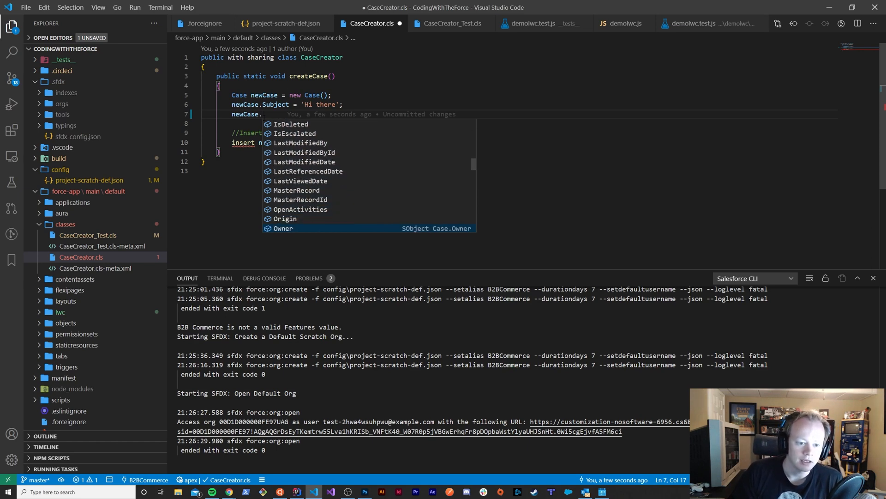
pyautogui.press('Down')
pyautogui.press('Down')
pyautogui.press('Down')
pyautogui.press('Down')
pyautogui.press('Down')
pyautogui.press('Down')
pyautogui.press('Down')
pyautogui.press('Down')
pyautogui.press('Down')
pyautogui.press('Down')
pyautogui.press('Down')
pyautogui.press('Down')
pyautogui.press('Down')
pyautogui.press('Down')
pyautogui.press('Down')
pyautogui.press('Down')
pyautogui.press('Down')
pyautogui.press('Down')
pyautogui.press('Down')
pyautogui.press('Down')
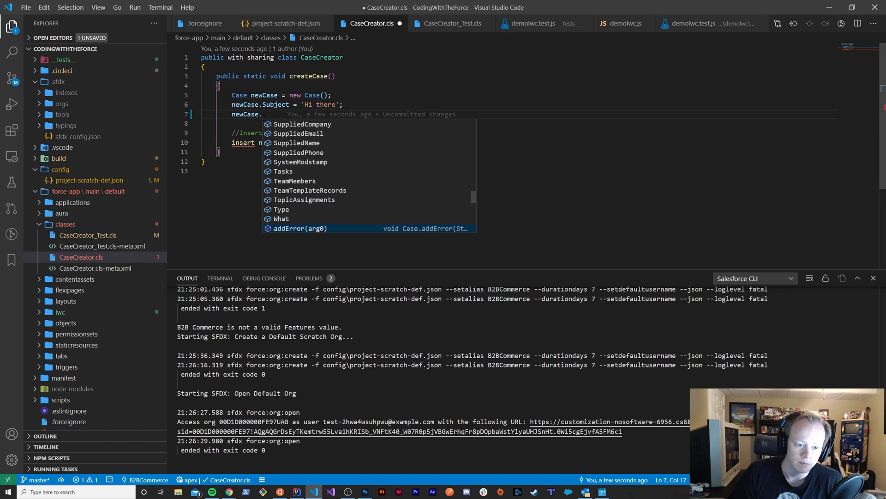
pyautogui.press('Up')
pyautogui.press('Up')
pyautogui.press('Up')
pyautogui.press('Up')
pyautogui.press('Up')
pyautogui.press('Up')
pyautogui.press('Up')
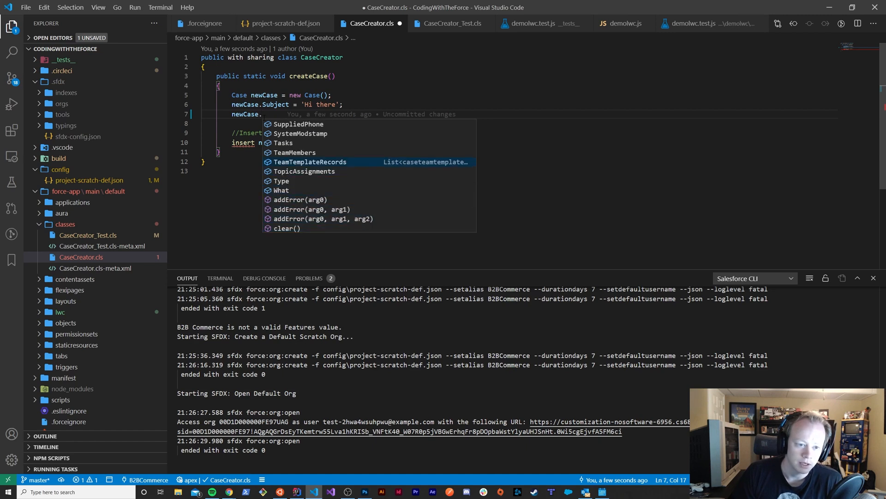
# Replace the unfinished newCase reference on line 7 with "System."
pyautogui.press('BackSpace')
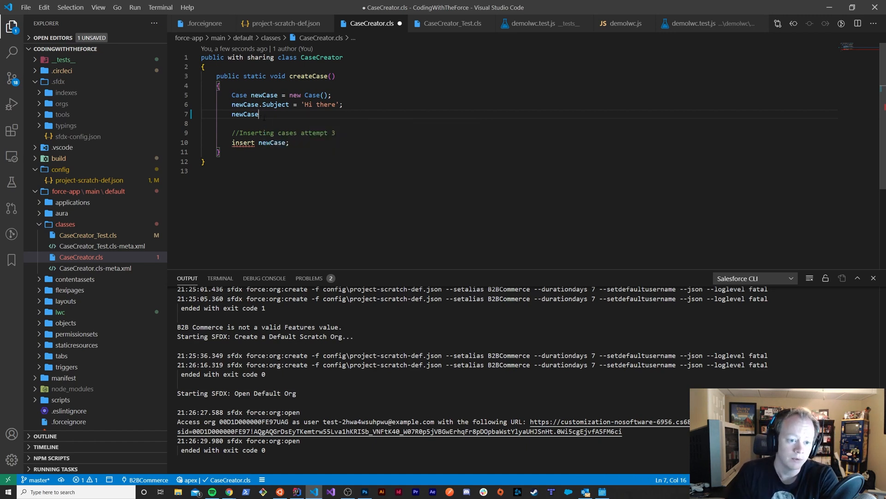
pyautogui.press('BackSpace')
pyautogui.press('BackSpace')
pyautogui.press('BackSpace')
pyautogui.press('BackSpace')
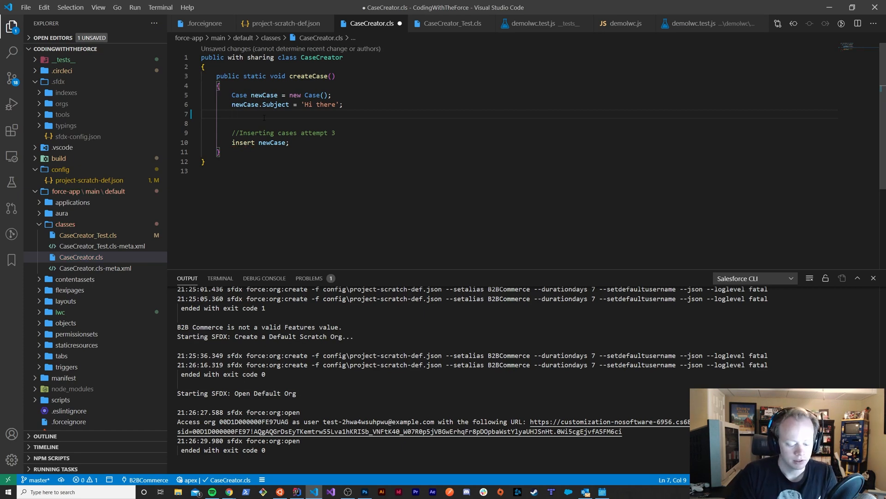
pyautogui.write('Syste')
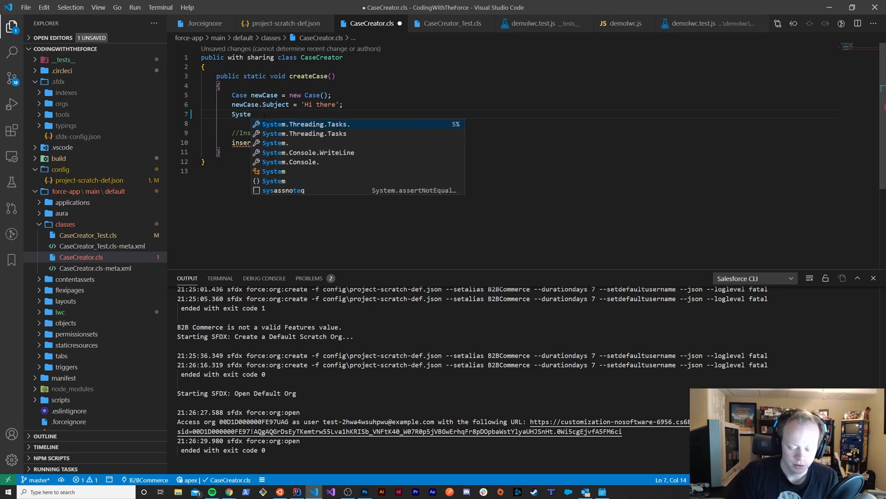
pyautogui.write('m.')
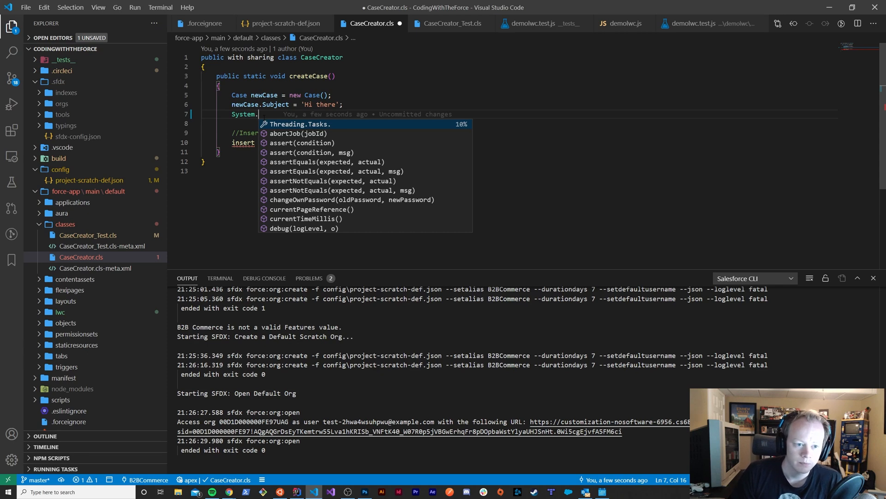
# Look through the suggested System class methods and their parameters and return types
pyautogui.press('Down')
pyautogui.press('Down')
pyautogui.press('Down')
pyautogui.press('Down')
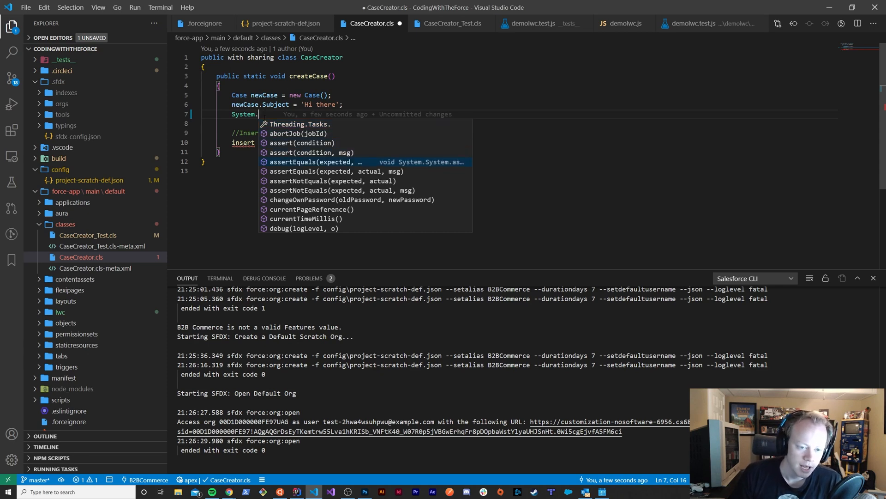
pyautogui.press('Down')
pyautogui.press('Down')
pyautogui.press('Down')
pyautogui.press('Down')
pyautogui.press('Down')
pyautogui.press('Down')
pyautogui.press('Down')
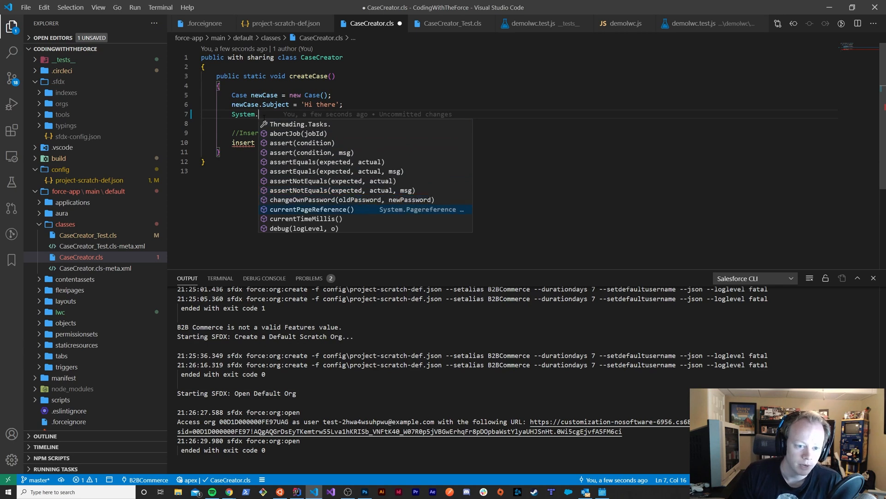
pyautogui.press('Up')
pyautogui.press('Up')
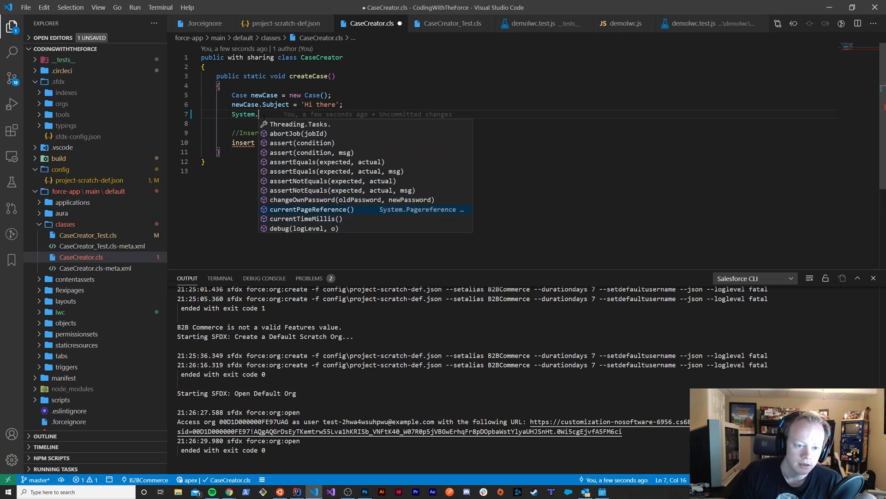
pyautogui.press('Up')
pyautogui.press('Down')
pyautogui.press('Down')
pyautogui.press('Down')
pyautogui.press('Down')
pyautogui.press('Down')
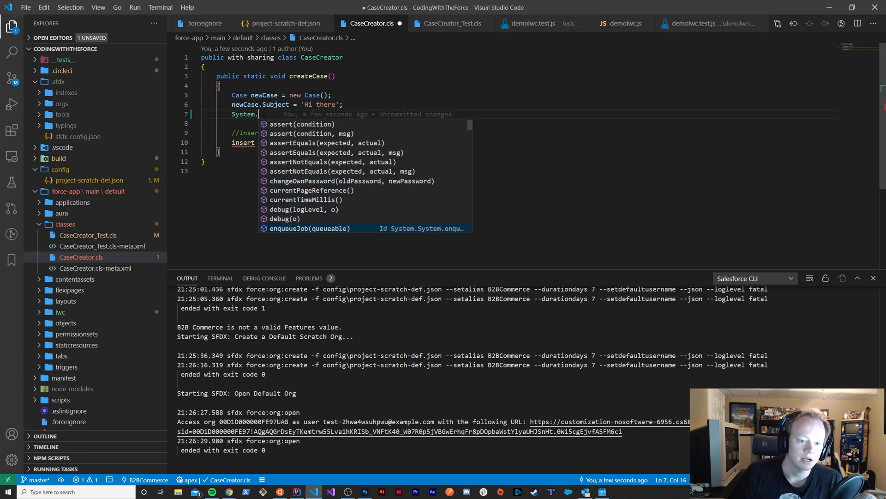
pyautogui.press('Down')
pyautogui.press('Down')
pyautogui.press('Down')
pyautogui.press('Down')
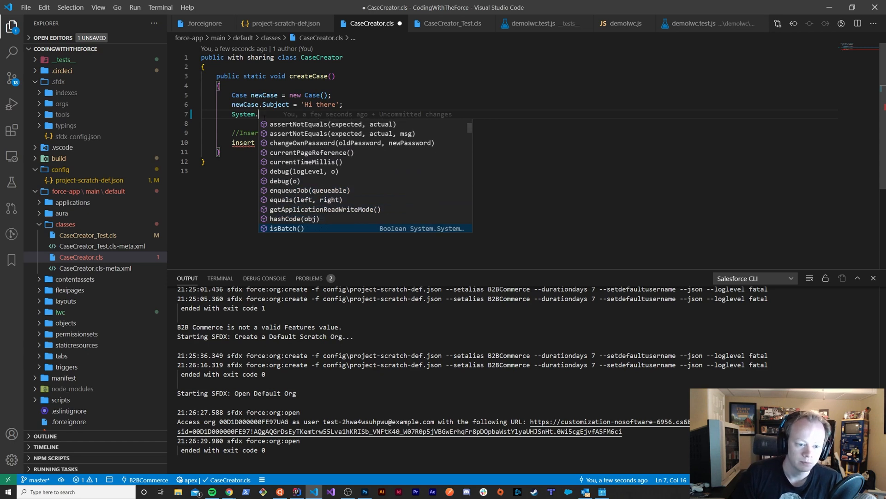
pyautogui.press('Down')
pyautogui.press('Down')
pyautogui.press('Down')
pyautogui.press('Down')
pyautogui.press('Down')
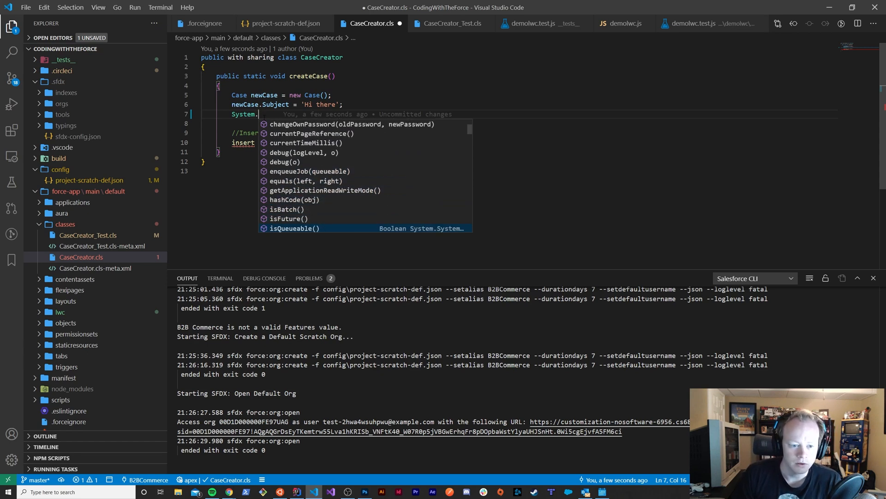
pyautogui.press('Up')
pyautogui.press('Up')
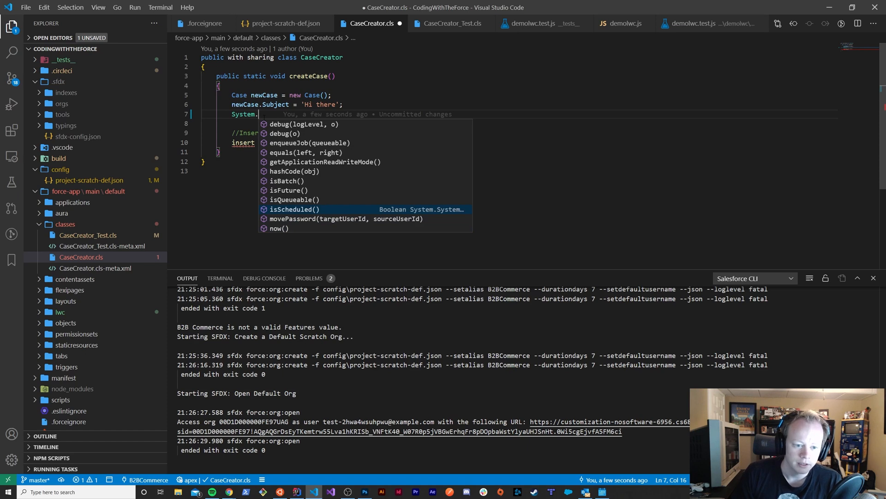
pyautogui.press('Down')
pyautogui.press('Up')
pyautogui.press('Up')
pyautogui.press('Down')
pyautogui.press('Down')
pyautogui.press('Down')
pyautogui.press('Down')
pyautogui.press('Down')
pyautogui.press('Down')
pyautogui.press('Down')
pyautogui.press('Down')
pyautogui.press('Down')
pyautogui.press('Down')
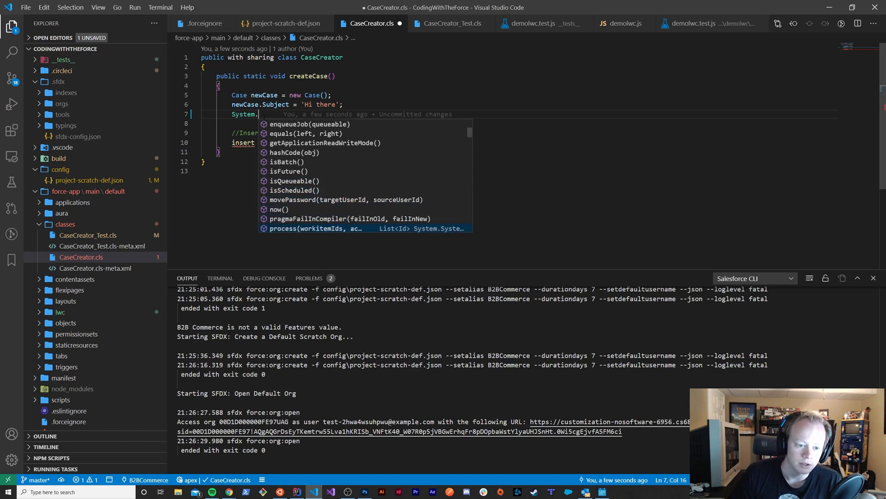
pyautogui.press('Down')
pyautogui.press('Up')
pyautogui.press('Up')
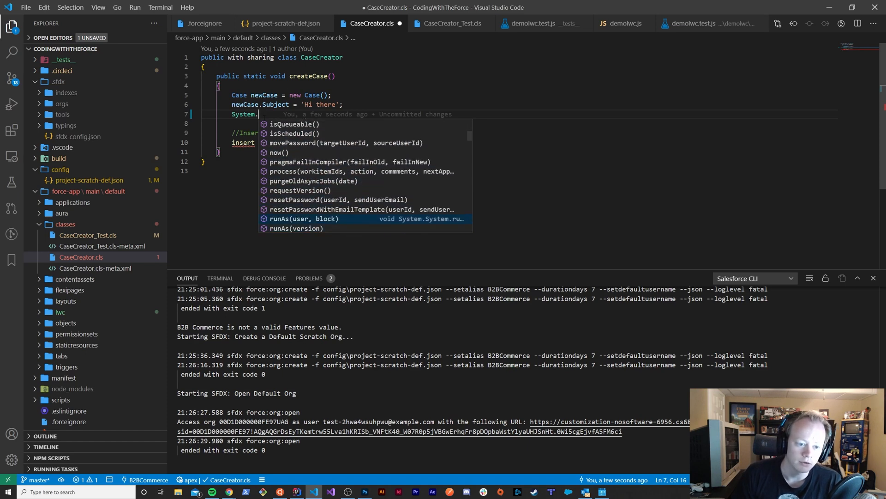
pyautogui.press('Down')
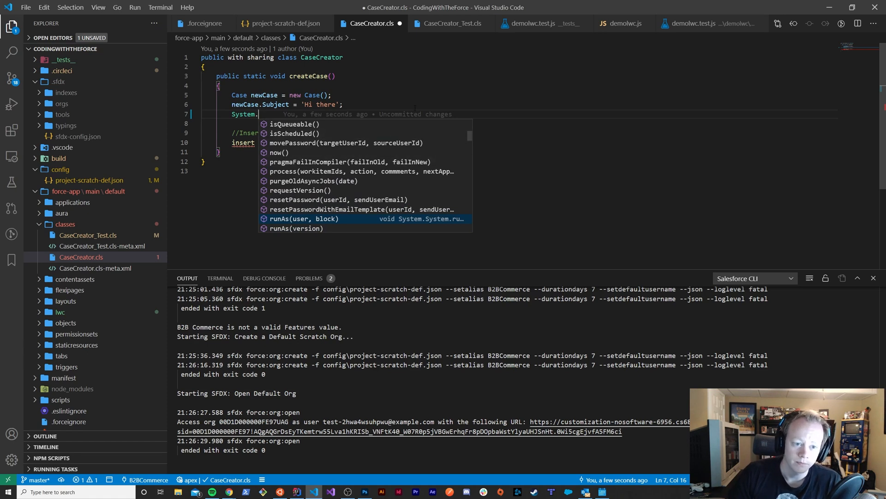
# Delete the unfinished "System." text and its indentation from line 7
pyautogui.click(238, 119)
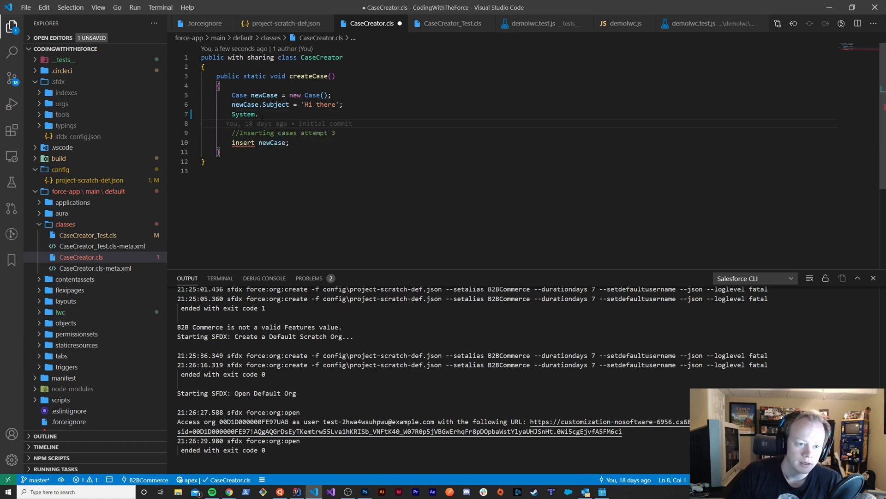
pyautogui.moveTo(259, 114); pyautogui.dragTo(194, 116)
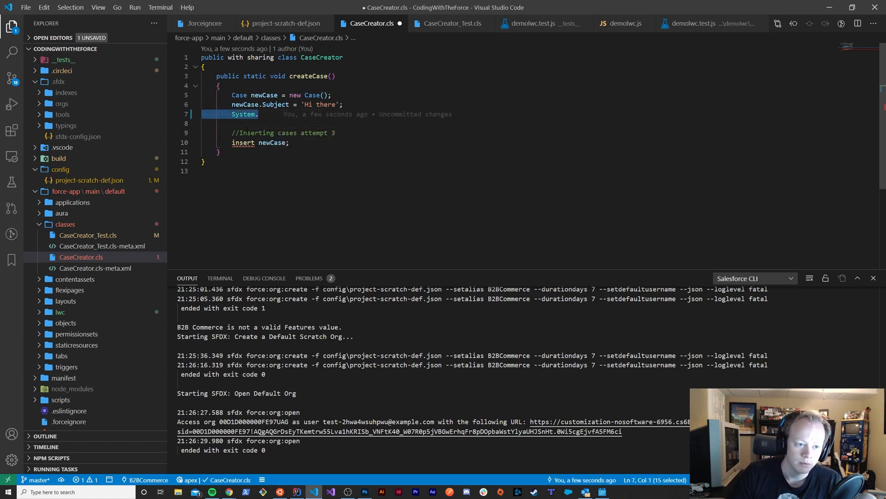
pyautogui.press('BackSpace')
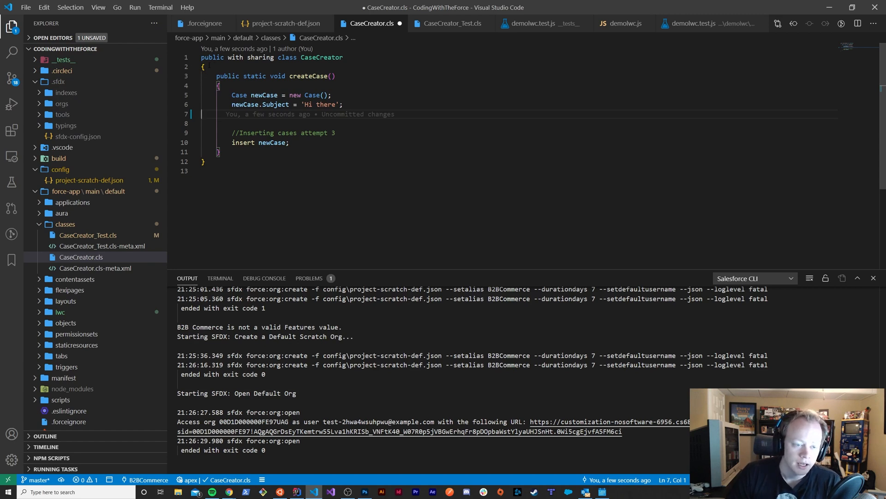
pyautogui.click(209, 66)
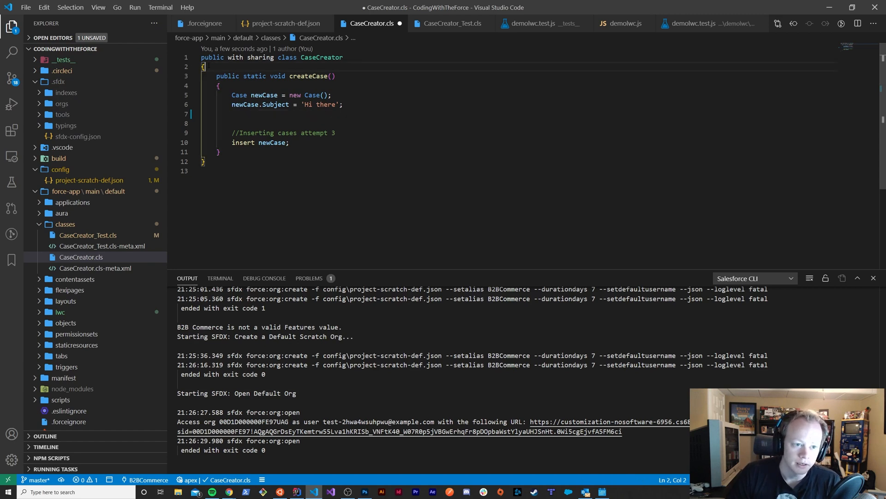
pyautogui.click(220, 104)
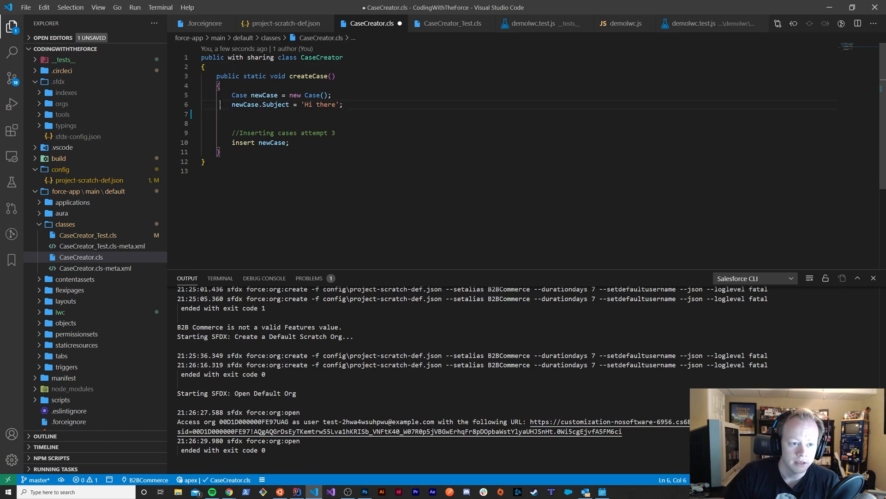
# Check the matching brace pairs of the CaseCreator class and the createCase method
pyautogui.click(208, 68)
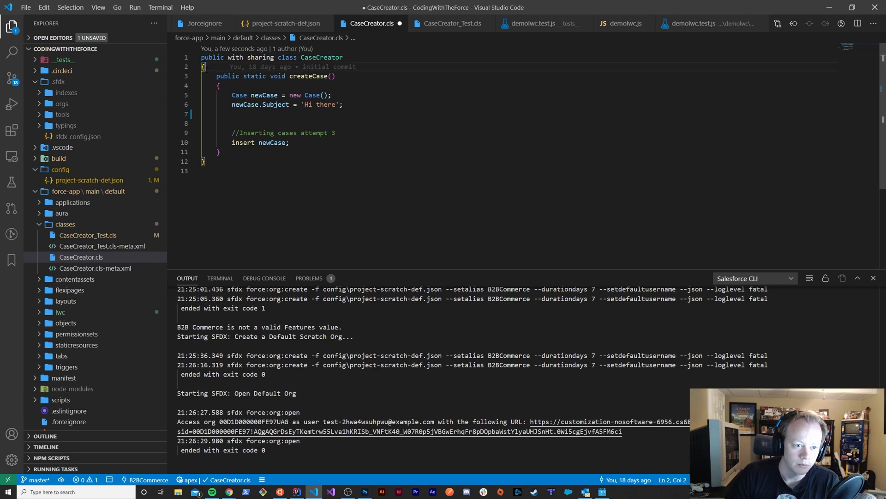
pyautogui.click(218, 154)
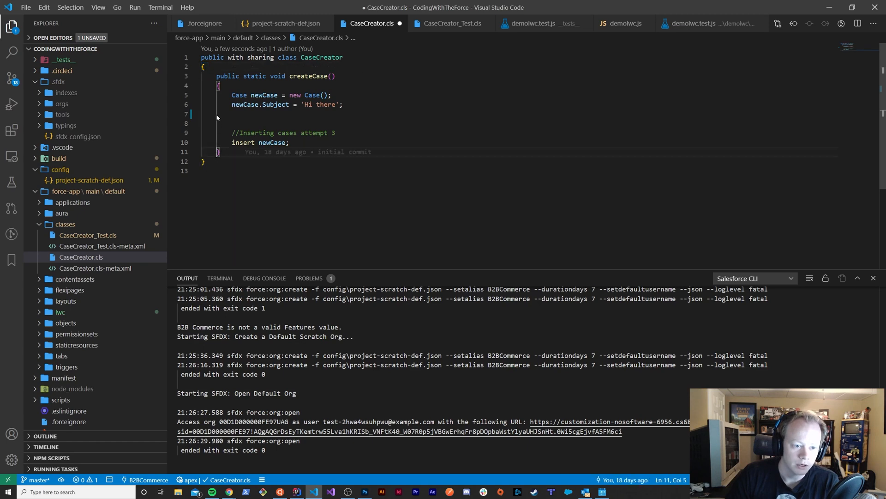
pyautogui.click(221, 86)
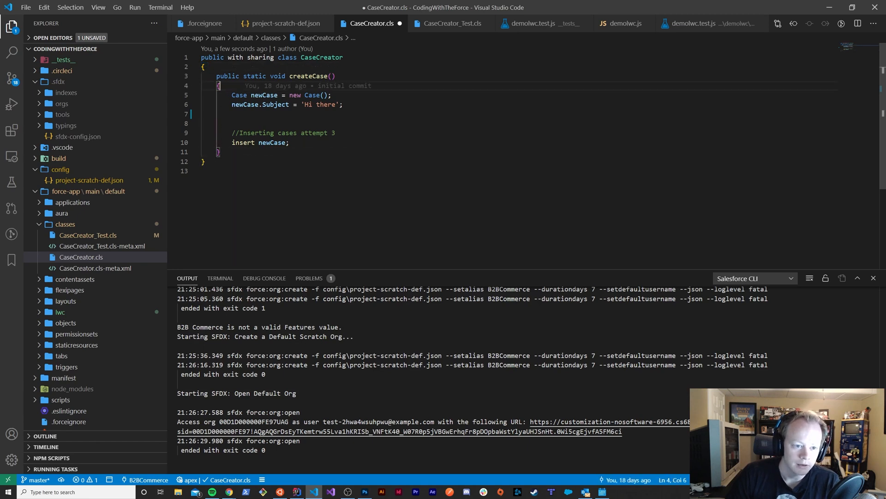
pyautogui.click(220, 153)
# Examine the inline Git blame annotations and commit details for the code lines in the createCase method
pyautogui.click(334, 96)
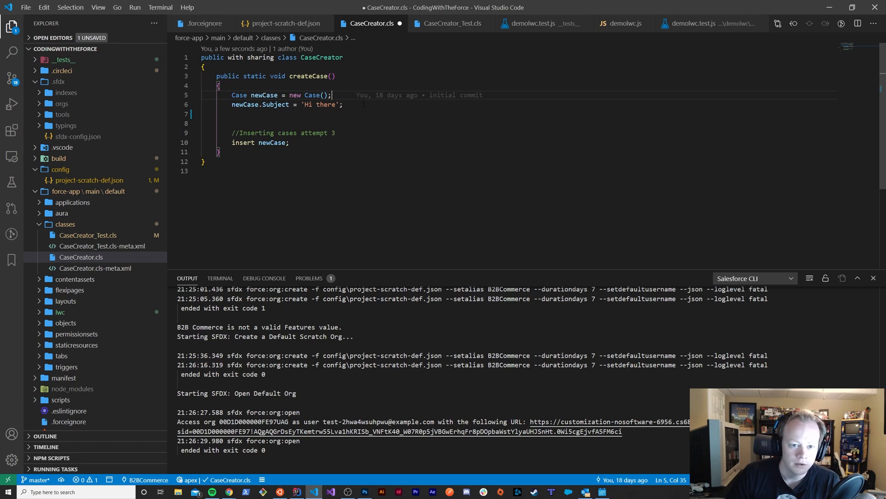
pyautogui.moveTo(333, 95)
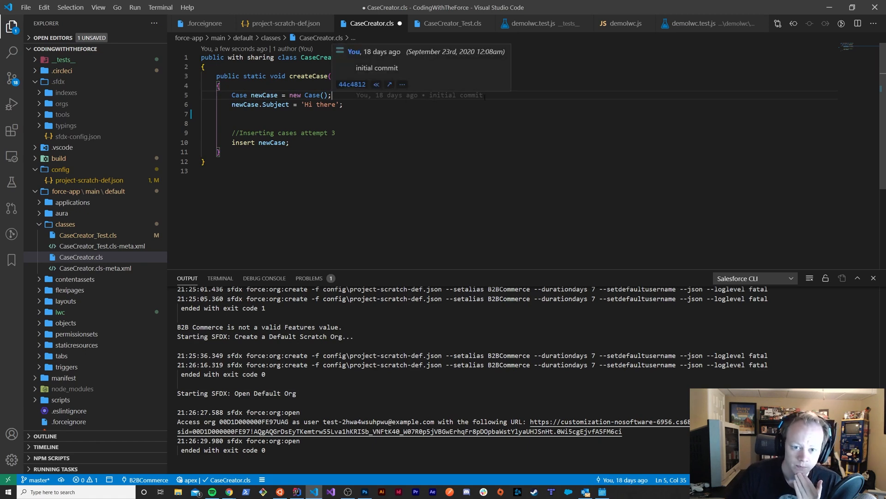
pyautogui.click(343, 104)
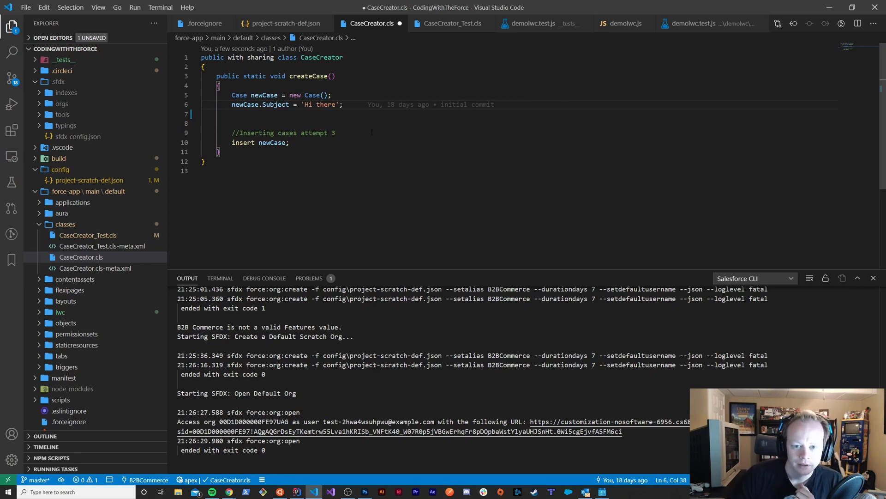
pyautogui.click(347, 132)
pyautogui.click(300, 146)
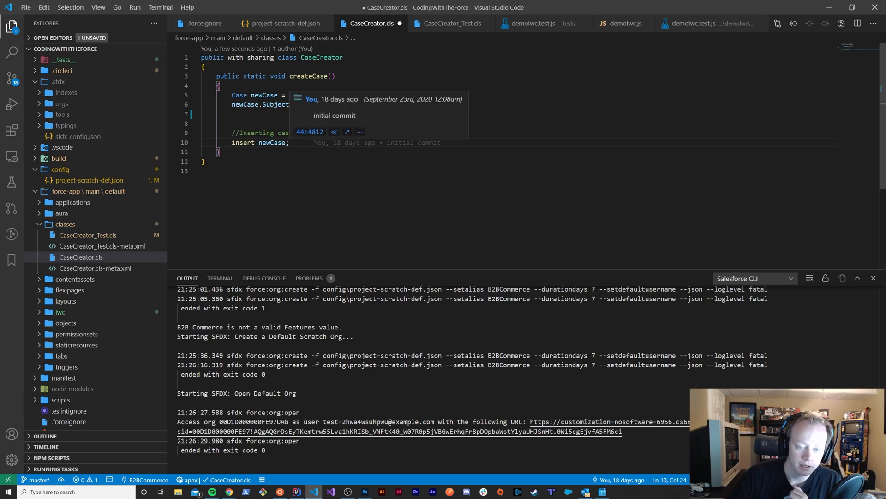
pyautogui.click(341, 95)
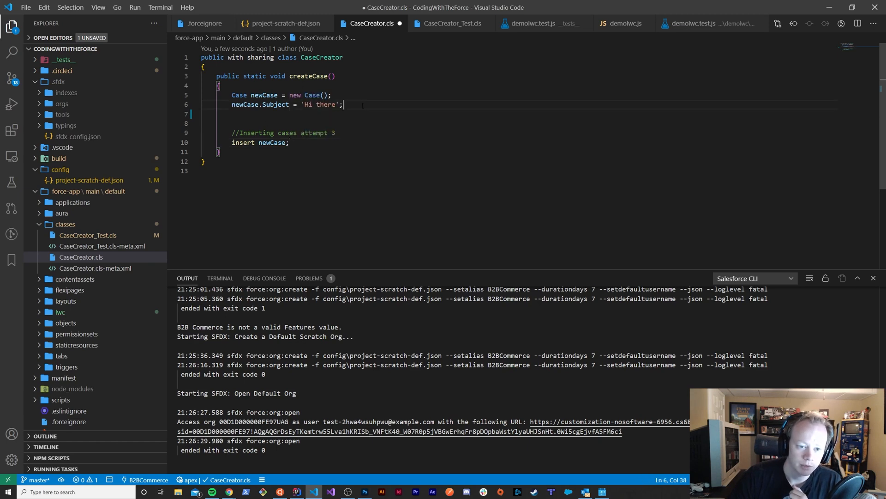
pyautogui.click(343, 74)
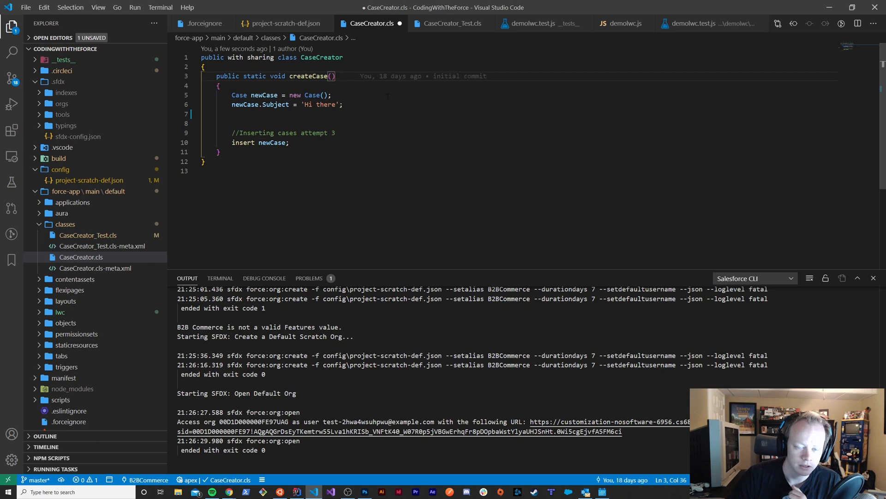
pyautogui.click(351, 97)
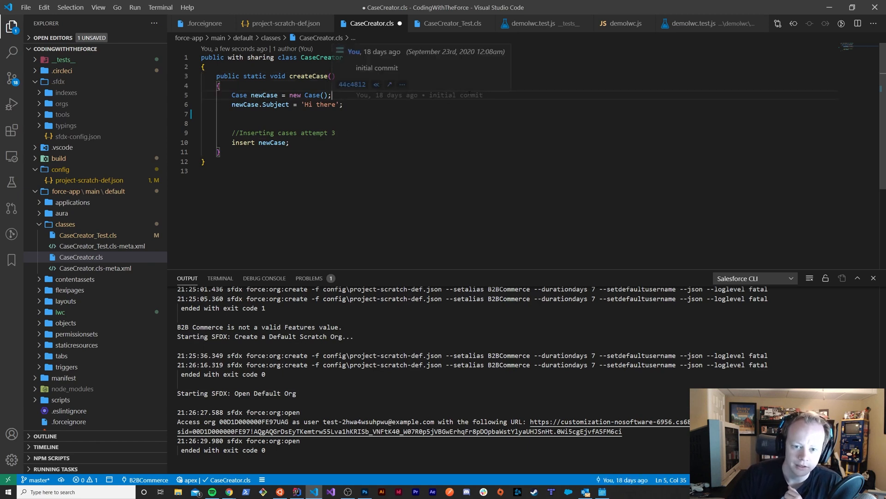
pyautogui.click(351, 105)
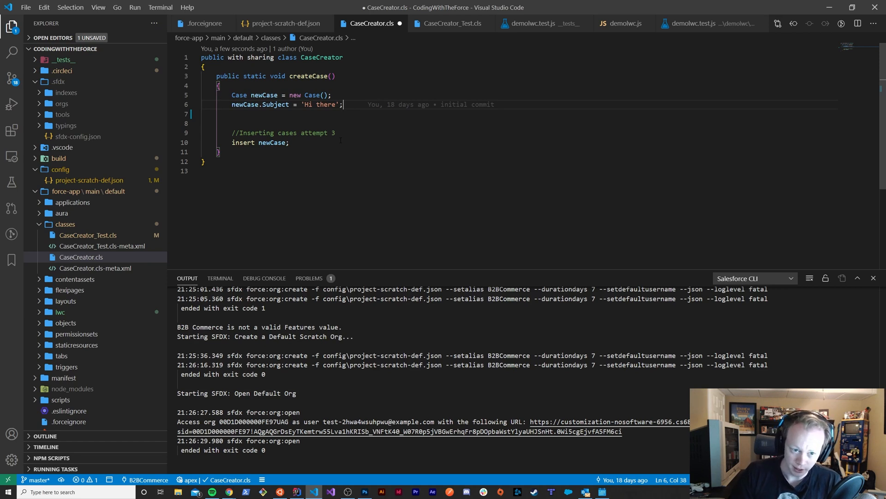
pyautogui.press('Up')
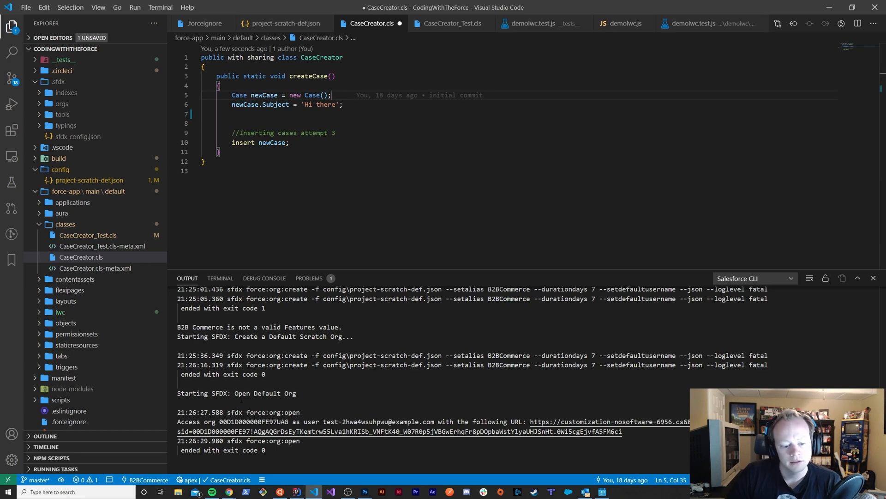
# Switch to Chrome and view the Salesforce CLI download page and its web address
pyautogui.click(229, 492)
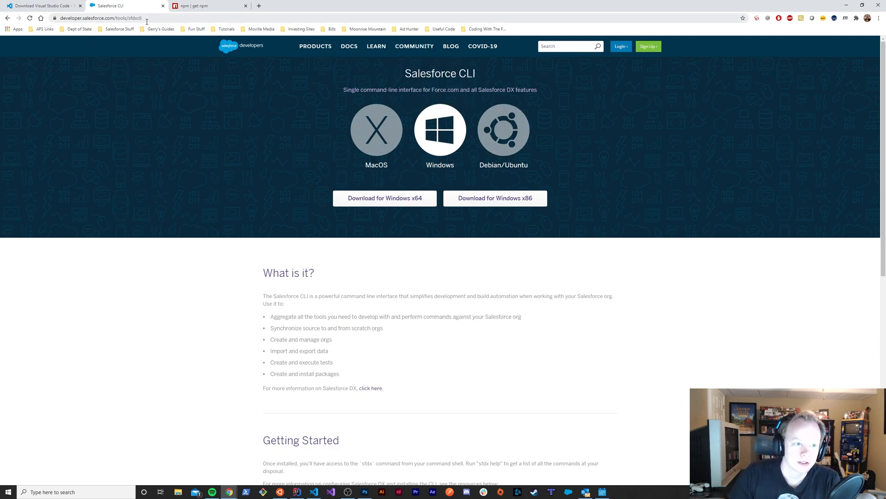
pyautogui.moveTo(147, 18); pyautogui.dragTo(60, 17)
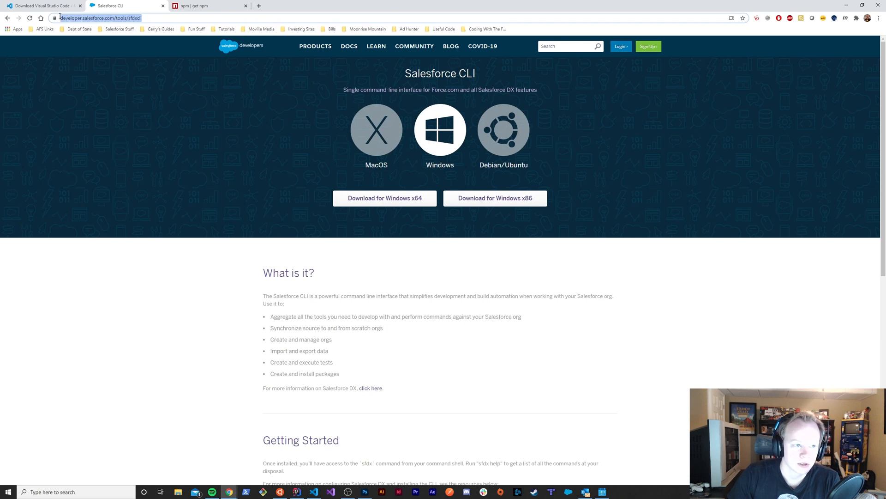
pyautogui.click(207, 105)
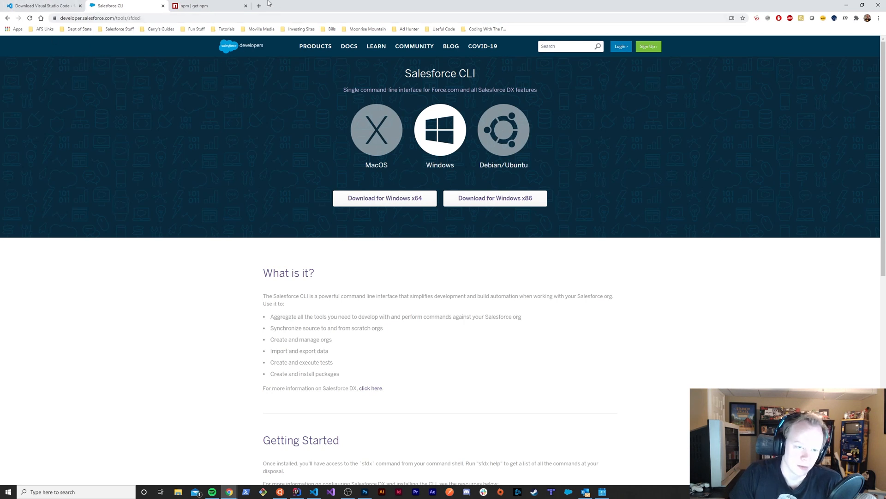
# Review the Visual Studio Code download page, checking the product name in its heading
pyautogui.click(62, 6)
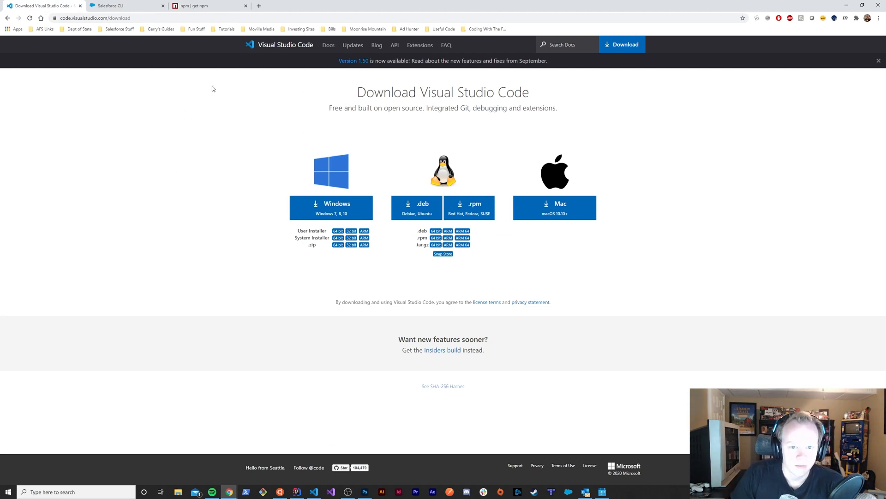
pyautogui.click(110, 7)
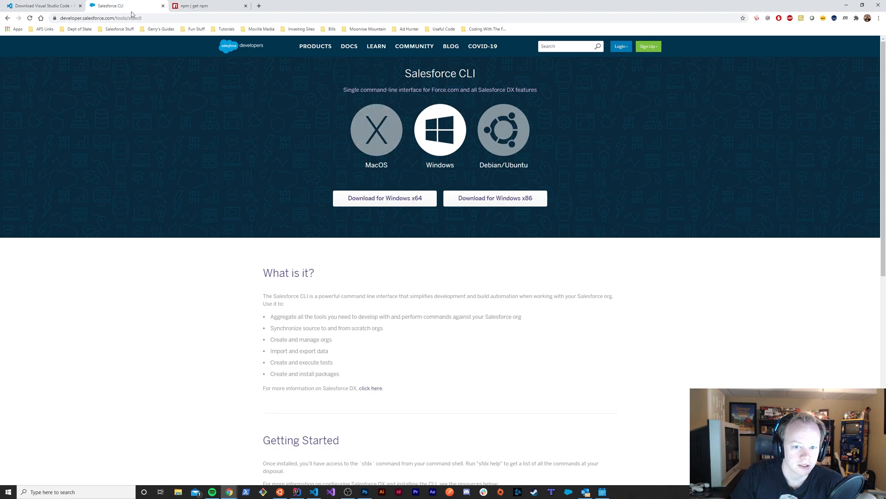
pyautogui.click(50, 7)
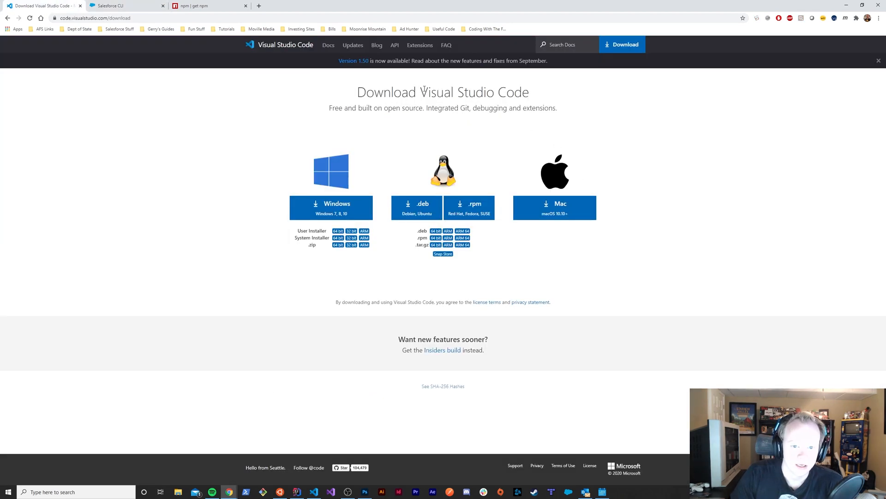
pyautogui.moveTo(423, 90); pyautogui.dragTo(538, 92)
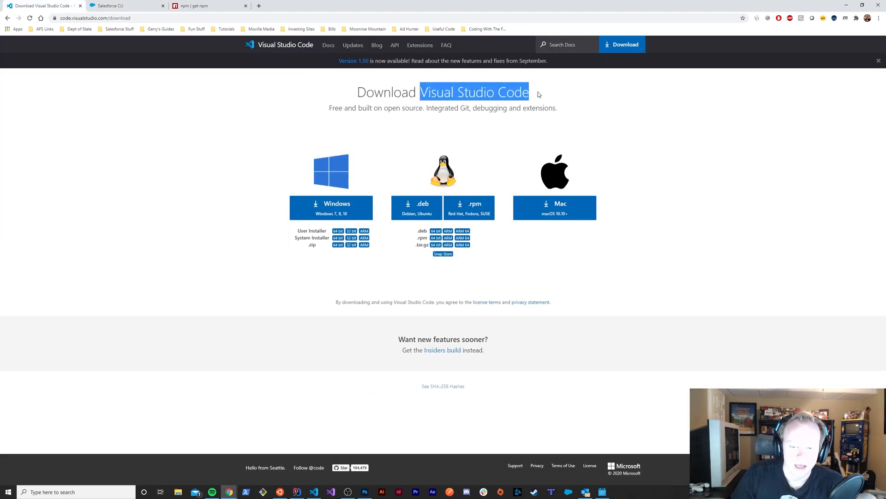
pyautogui.click(539, 92)
pyautogui.moveTo(421, 92); pyautogui.dragTo(495, 96)
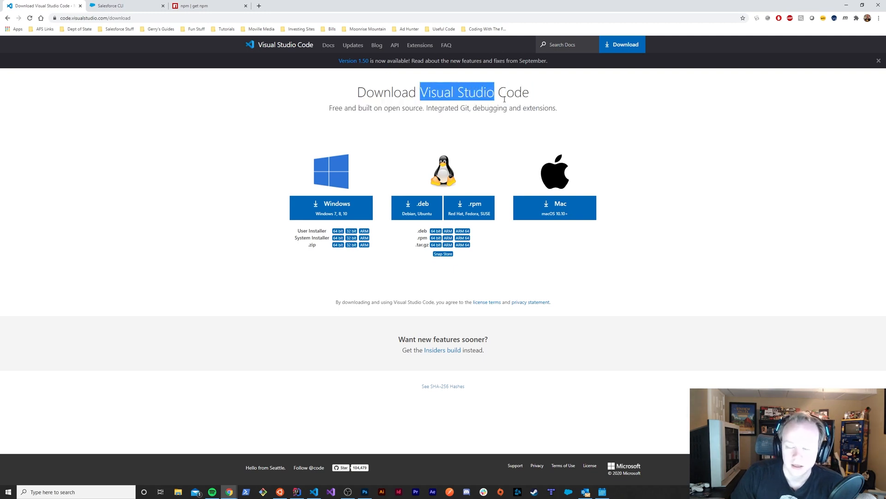
pyautogui.click(504, 99)
pyautogui.moveTo(420, 92); pyautogui.dragTo(549, 100)
pyautogui.click(550, 101)
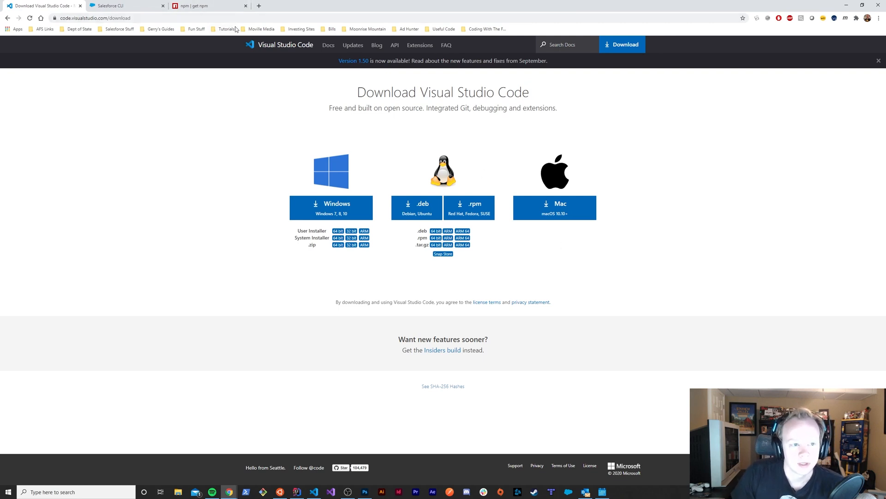
# Read through the Get npm page, including the Node.js and npm installation information
pyautogui.click(180, 8)
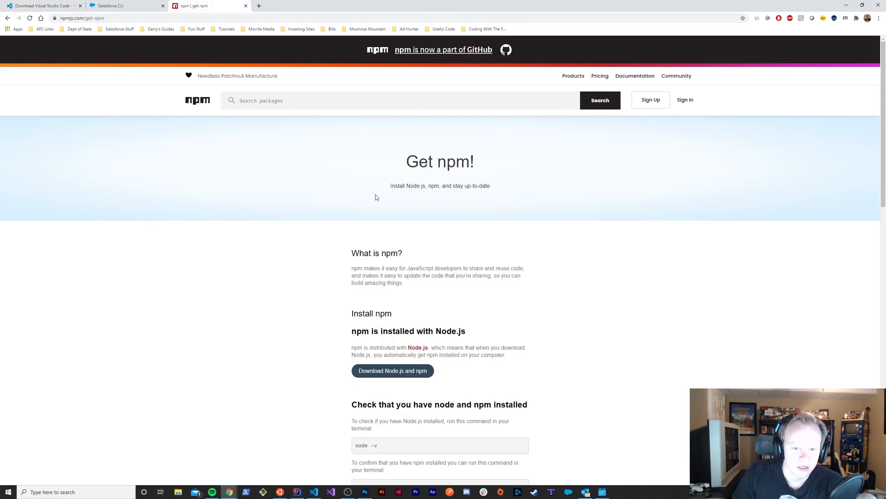
pyautogui.scroll(-3, 437, 208)
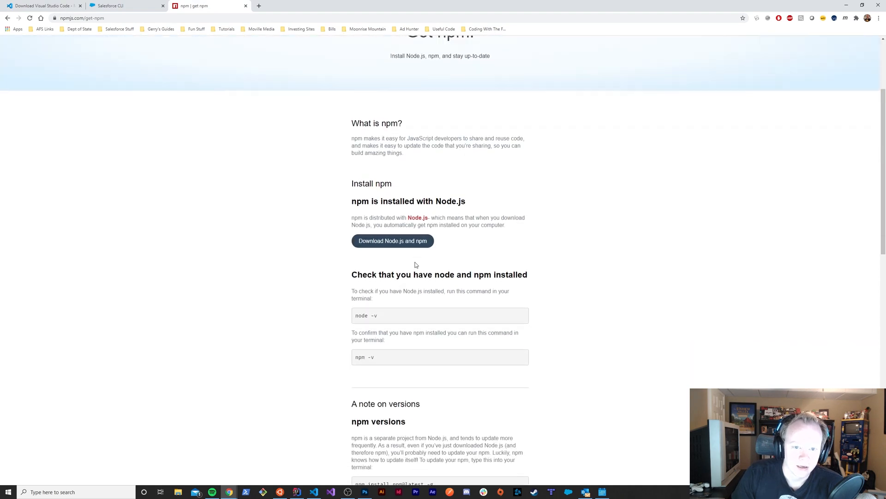
pyautogui.scroll(3, 415, 263)
pyautogui.moveTo(389, 186); pyautogui.dragTo(479, 186)
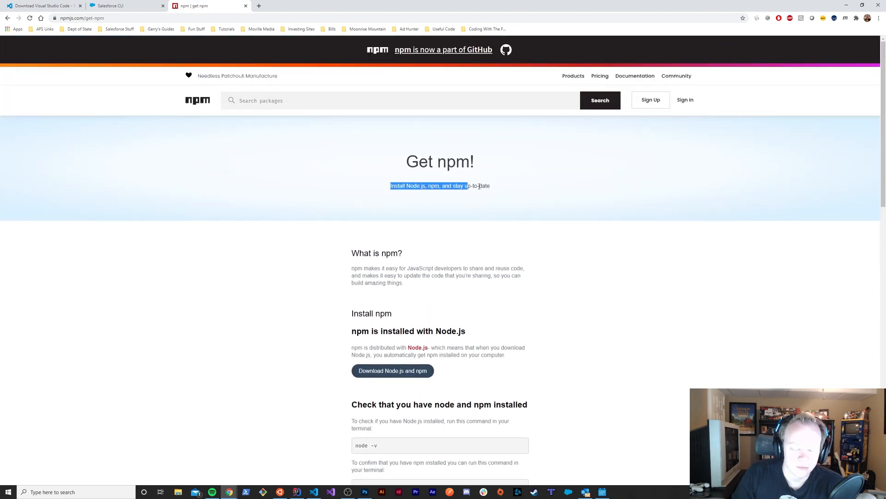
pyautogui.click(534, 197)
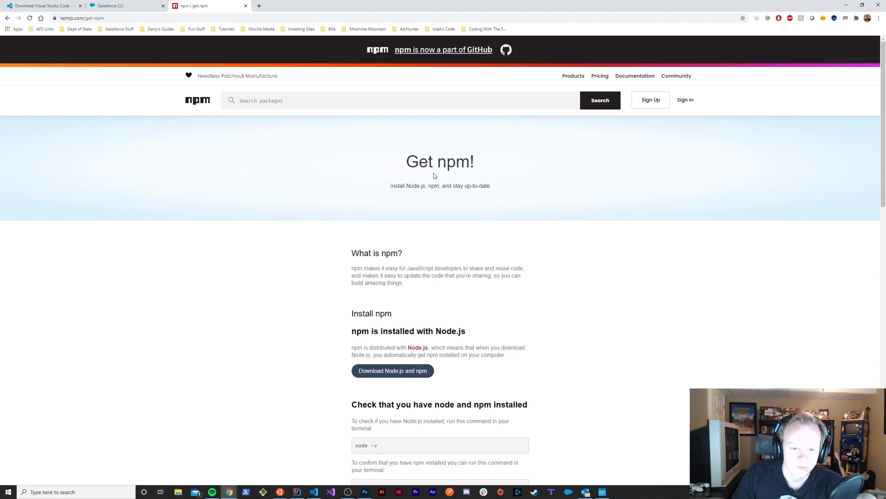
pyautogui.moveTo(408, 163); pyautogui.dragTo(477, 170)
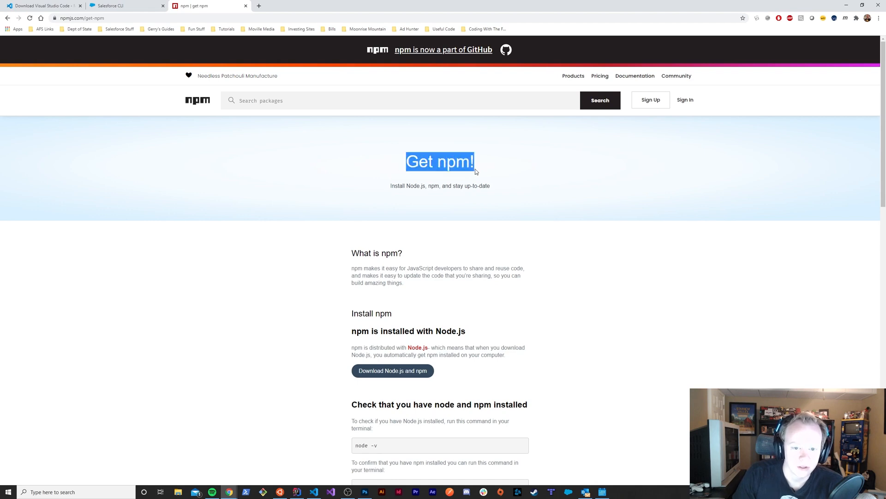
pyautogui.click(492, 180)
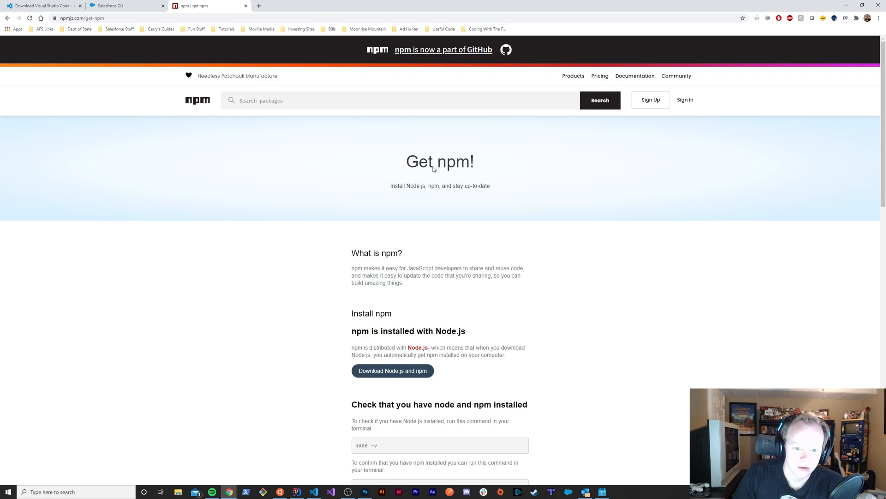
pyautogui.moveTo(390, 186); pyautogui.dragTo(522, 198)
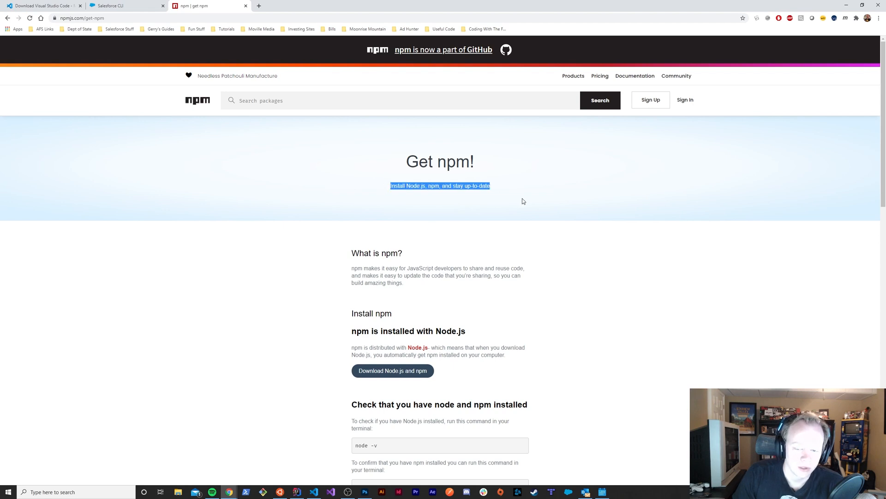
pyautogui.click(522, 198)
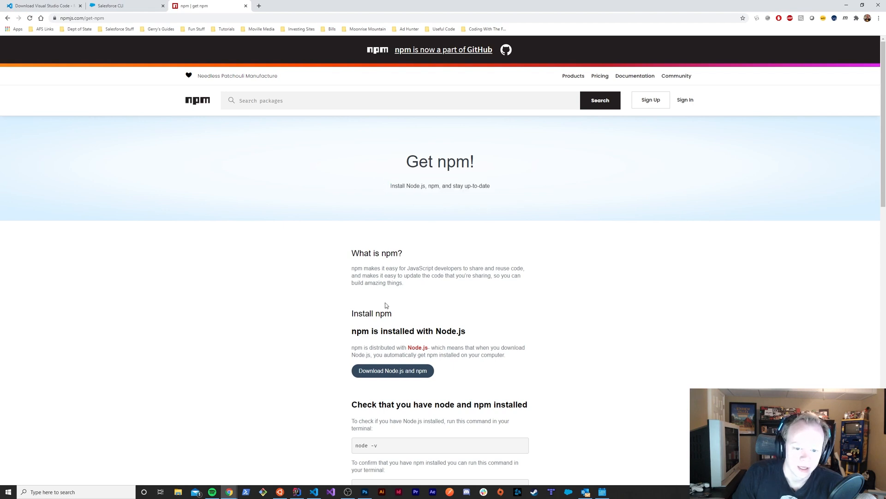
pyautogui.scroll(-2, 352, 309)
pyautogui.scroll(2, 352, 308)
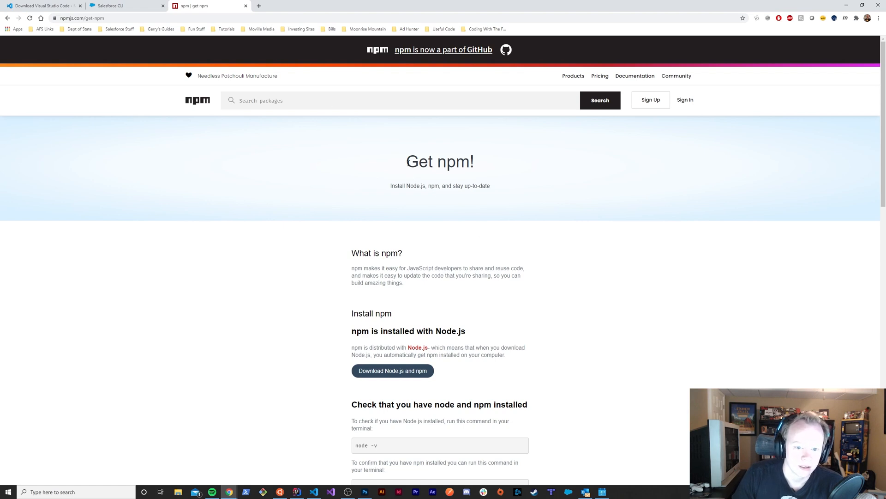
pyautogui.moveTo(407, 161); pyautogui.dragTo(511, 190)
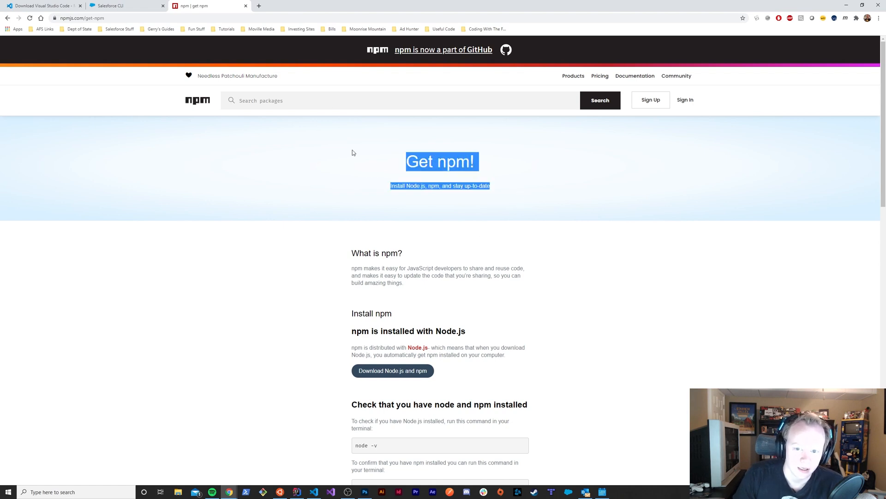
# Switch back to Visual Studio Code, search the extension marketplace for "Salesforce Extension Pack" and open that extension's details
pyautogui.doubleClick(656, 11)
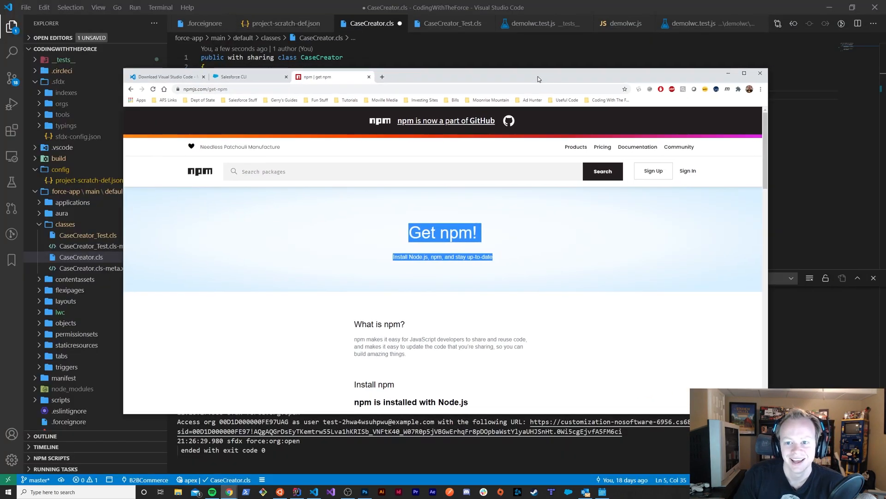
pyautogui.click(728, 73)
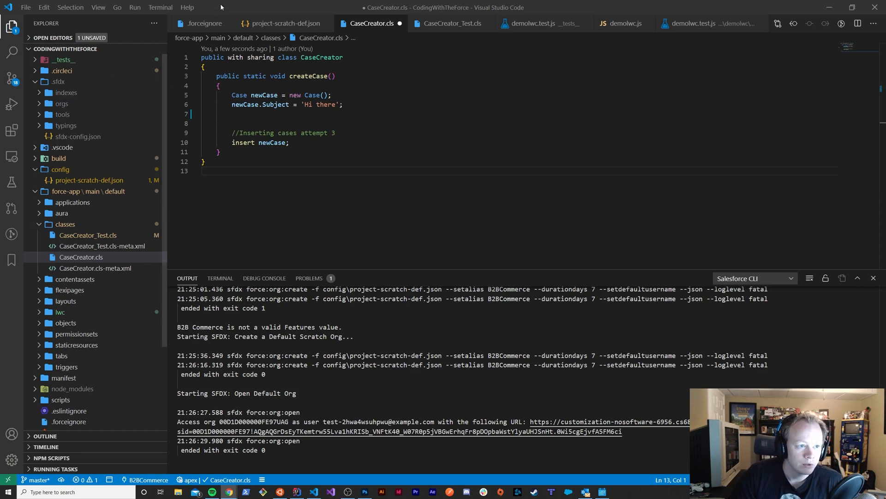
pyautogui.click(10, 131)
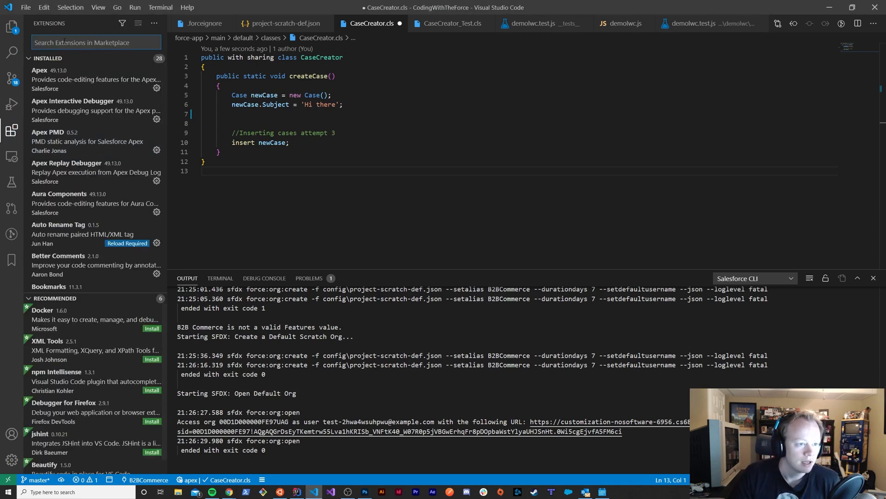
pyautogui.write('Sale')
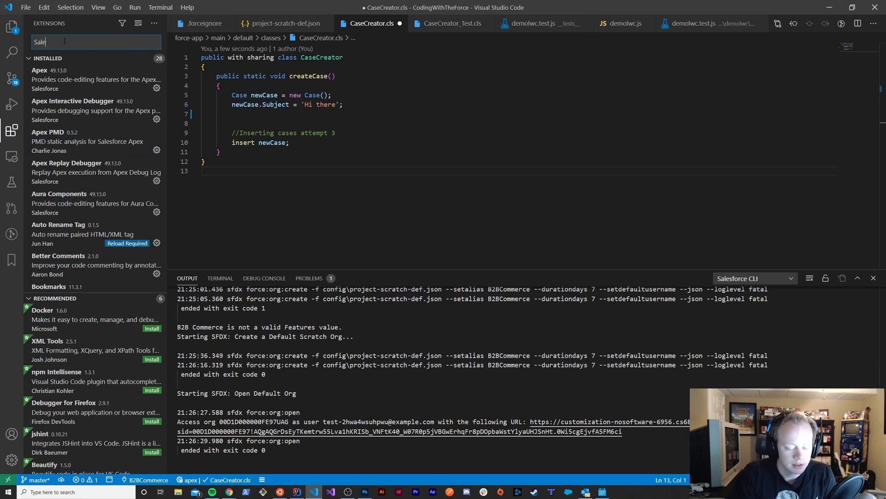
pyautogui.write('sforce Ex')
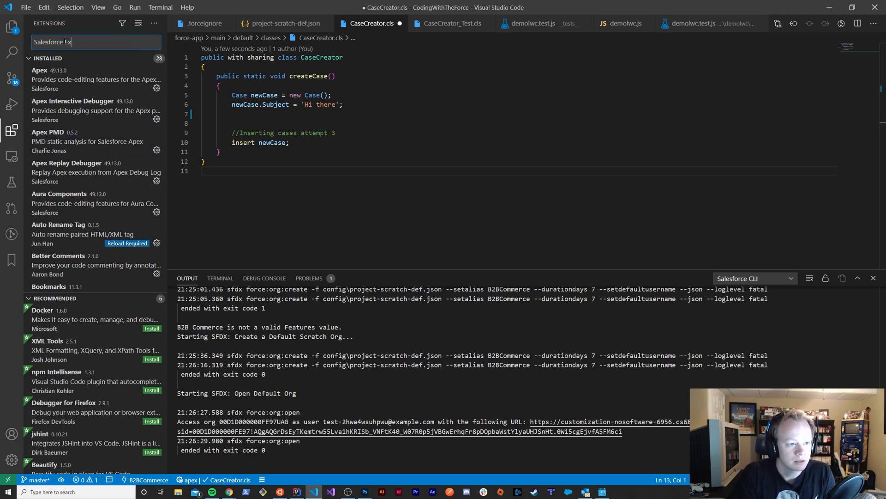
pyautogui.write('tension Pac')
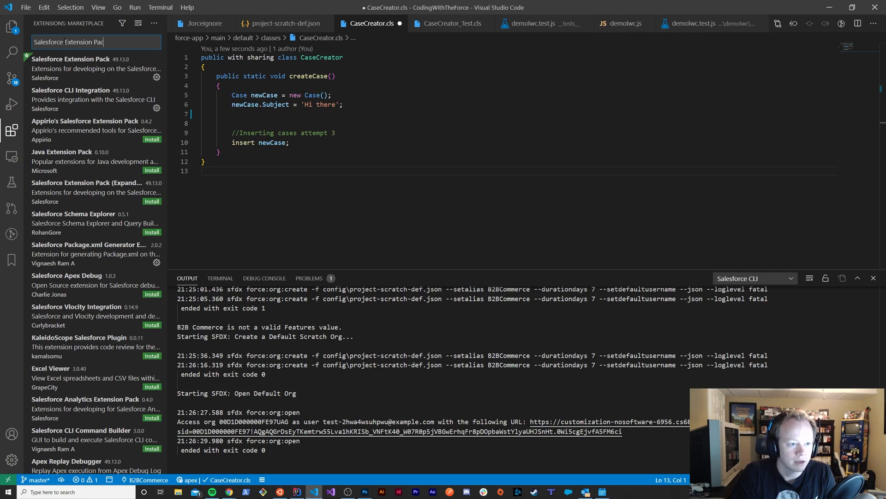
pyautogui.write('k')
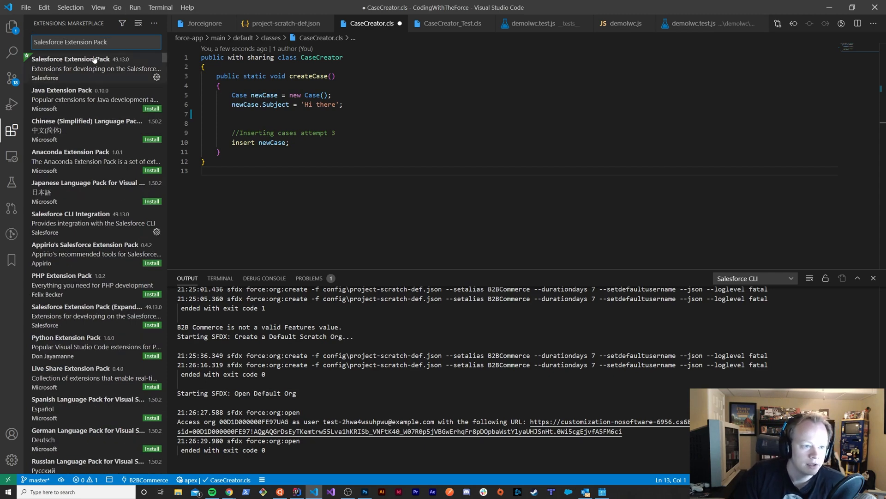
pyautogui.click(94, 59)
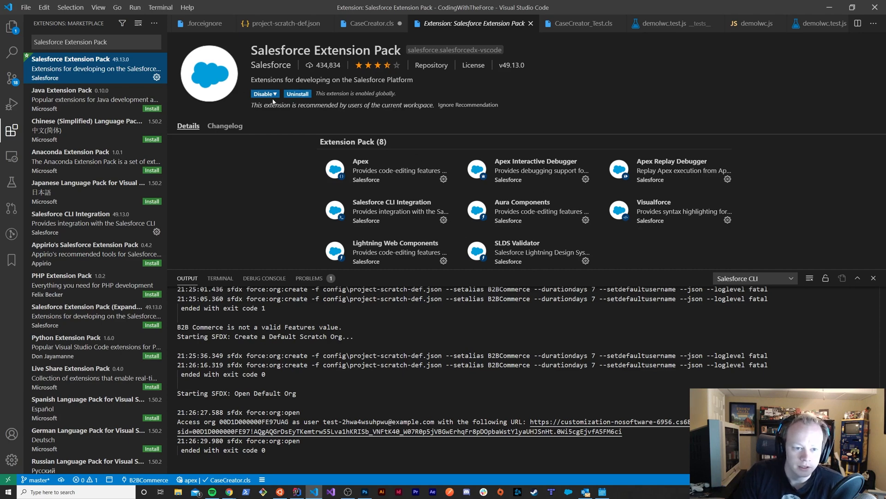
# Review the recommendation and enablement status text on the Salesforce Extension Pack details page
pyautogui.moveTo(251, 105); pyautogui.dragTo(501, 107)
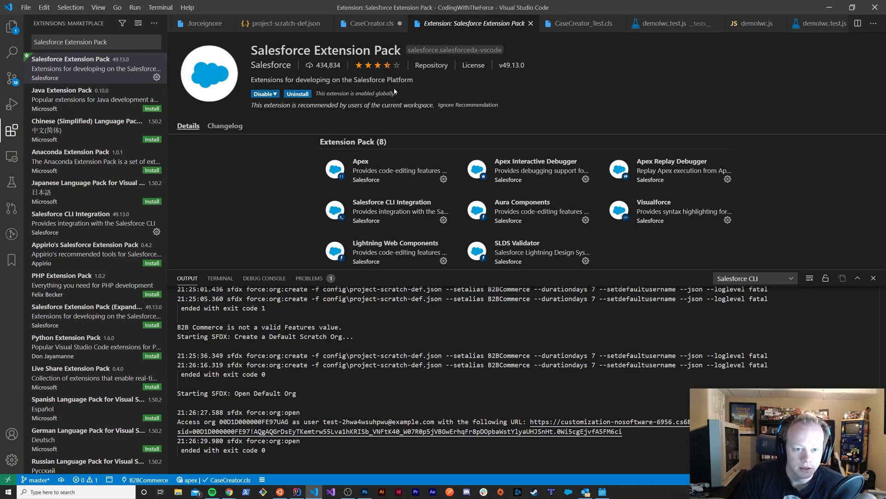
pyautogui.moveTo(398, 94); pyautogui.dragTo(321, 93)
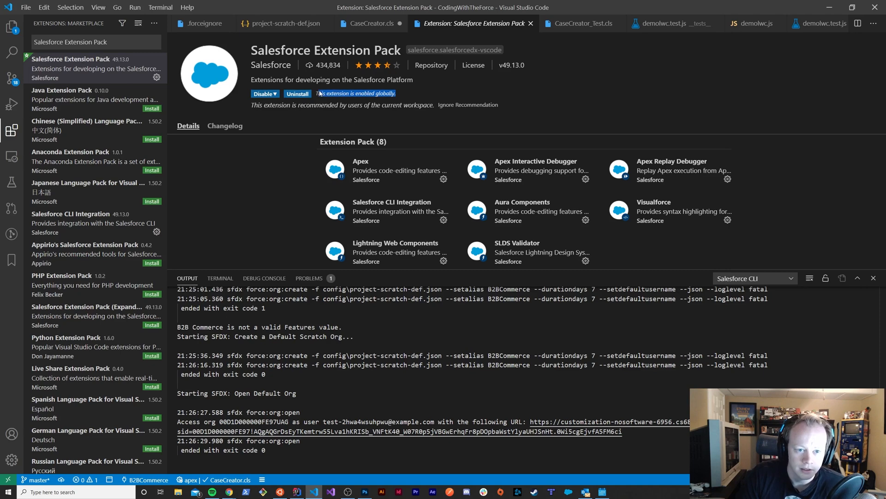
pyautogui.click(404, 95)
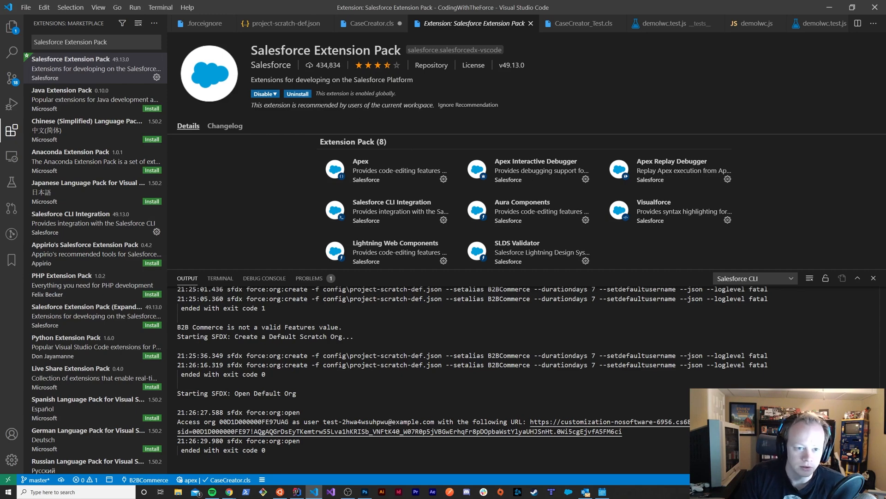
pyautogui.moveTo(397, 94); pyautogui.dragTo(351, 94)
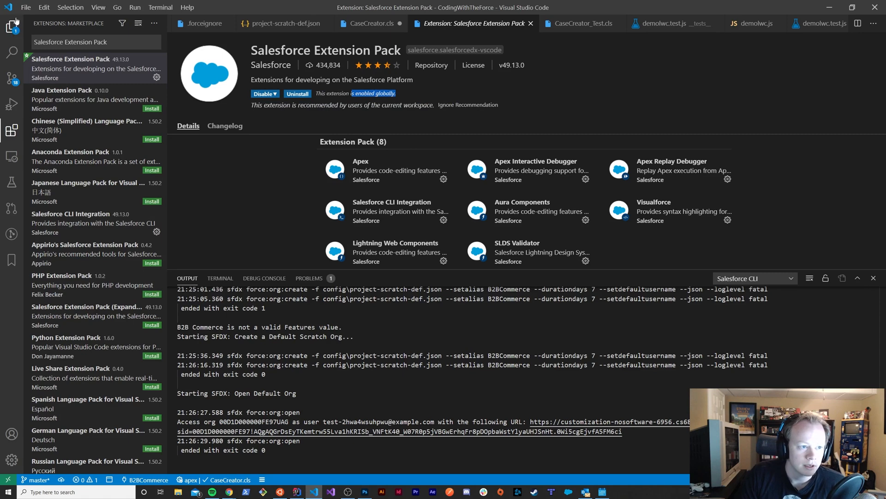
pyautogui.click(214, 178)
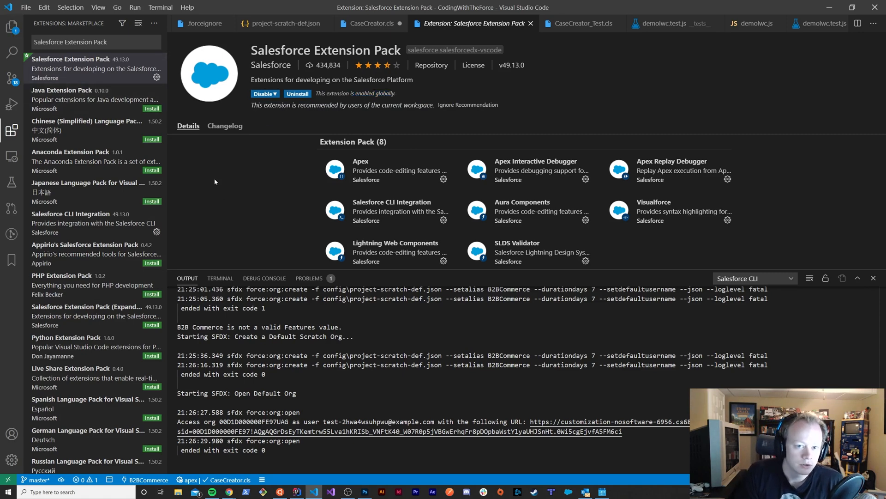
# Run the SFDX: Create Project with Manifest command and choose the Standard project template
pyautogui.hotkey('ctrl', 'shift', 'p')
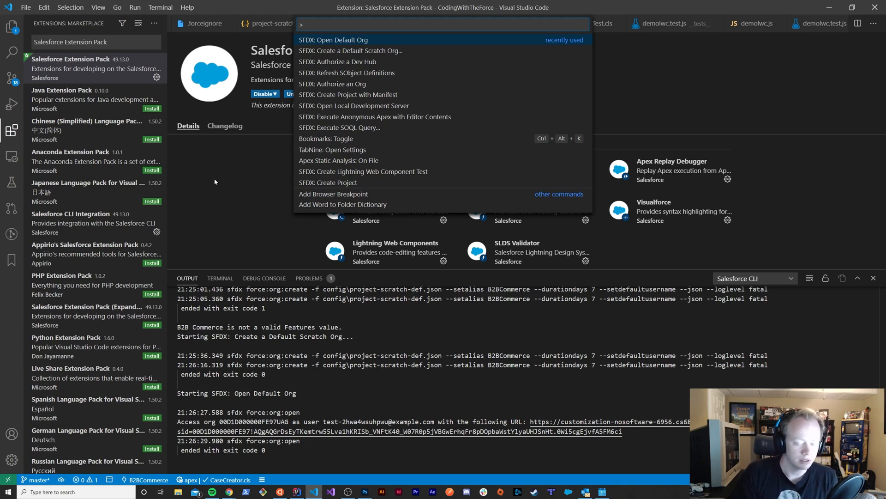
pyautogui.write('SFD')
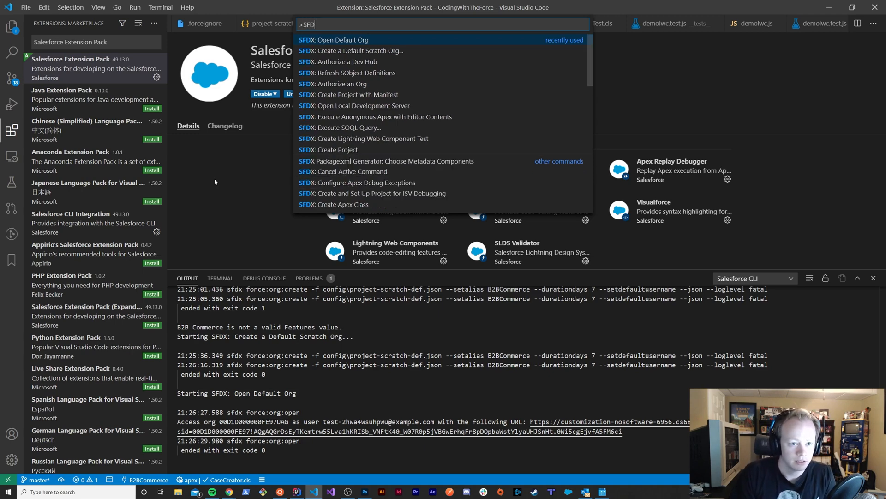
pyautogui.write('X: Create')
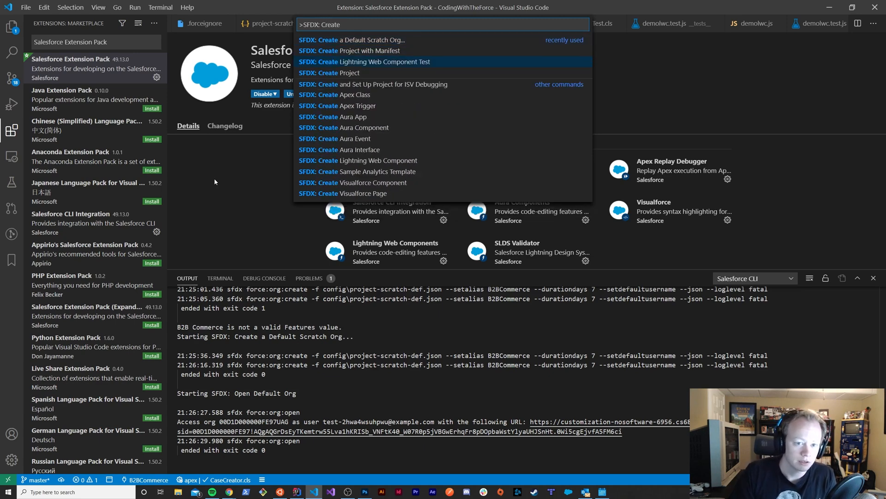
pyautogui.press('Up')
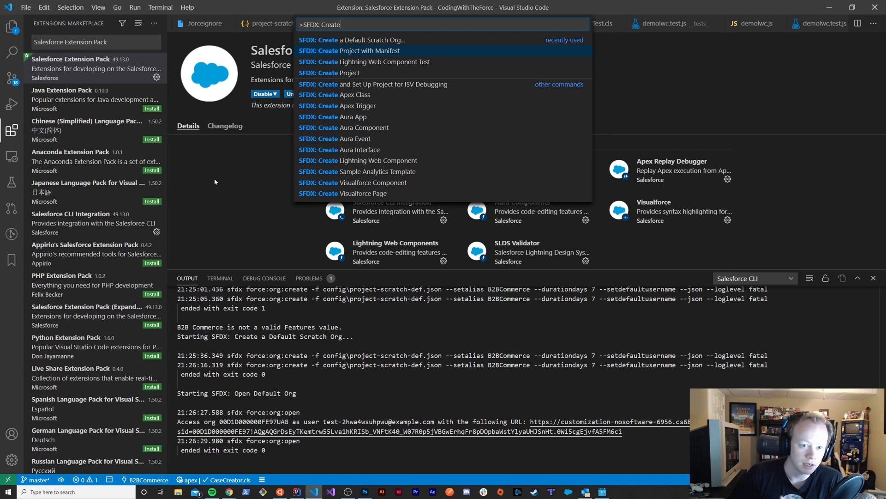
pyautogui.press('Return')
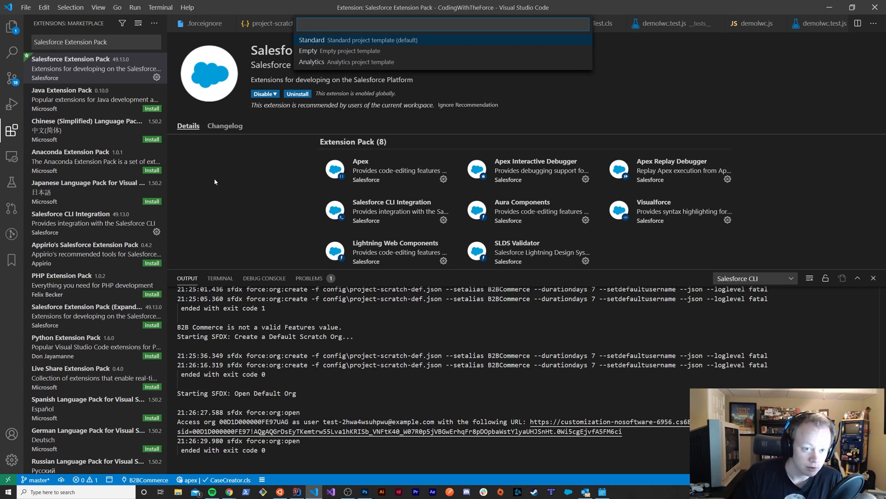
pyautogui.press('Return')
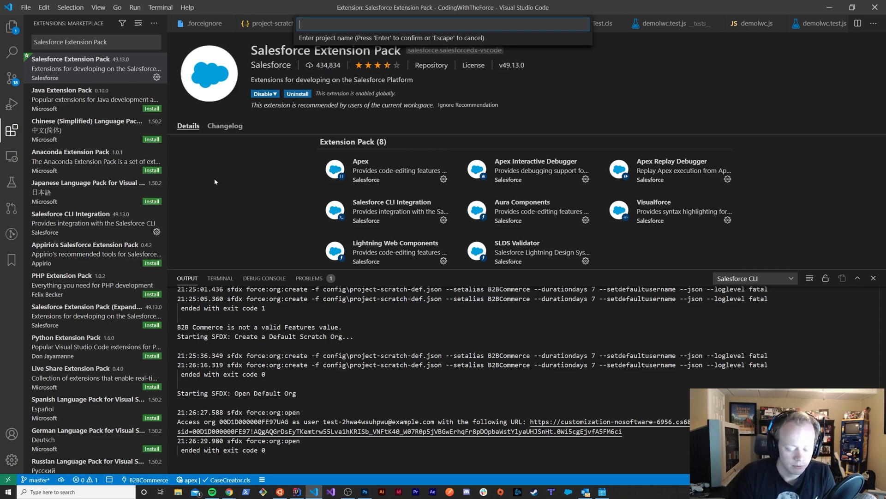
# Name the project gAuto_Demo, create it in the CodingWithTheForceProjects folder, and discard the unsaved changes to CaseCreator.cls
pyautogui.write('gA')
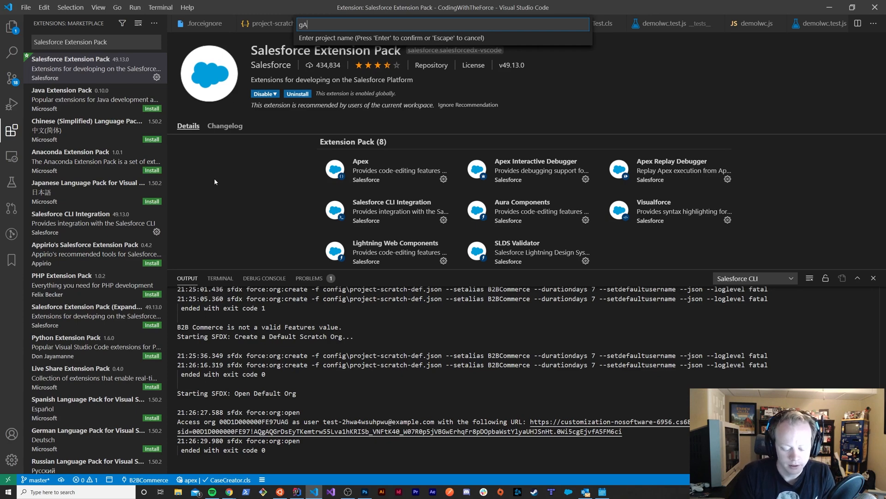
pyautogui.write('uto_Demo')
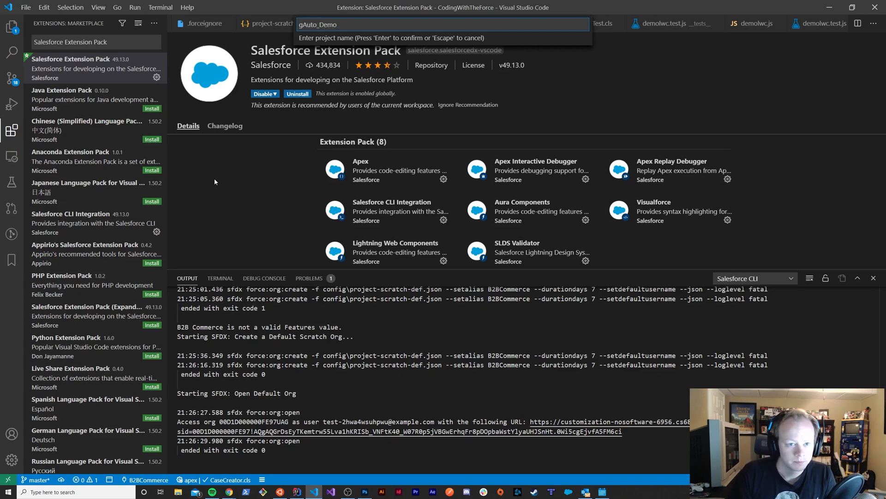
pyautogui.press('Return')
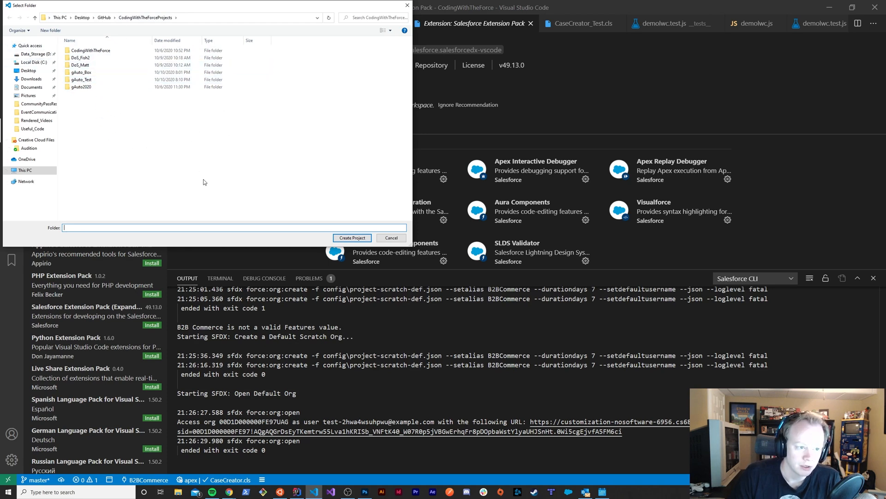
pyautogui.click(352, 238)
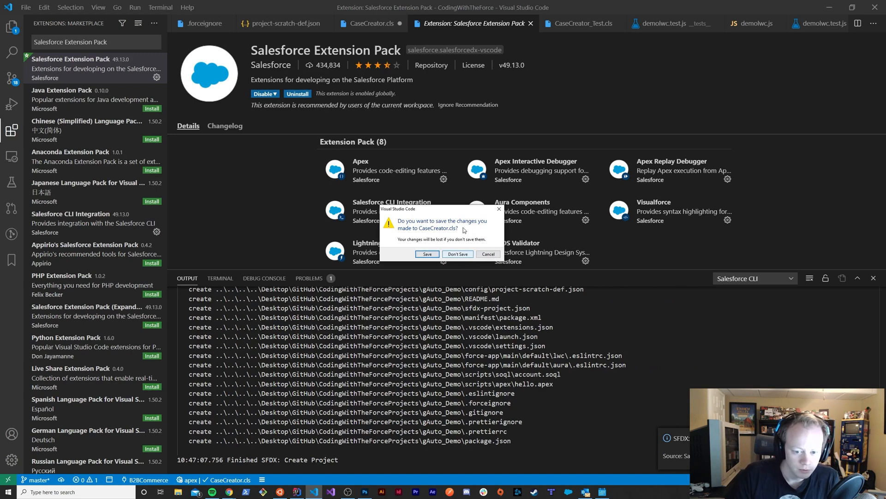
pyautogui.moveTo(451, 210)
pyautogui.mouseDown()
pyautogui.moveTo(432, 210)
pyautogui.moveTo(448, 202)
pyautogui.mouseUp()
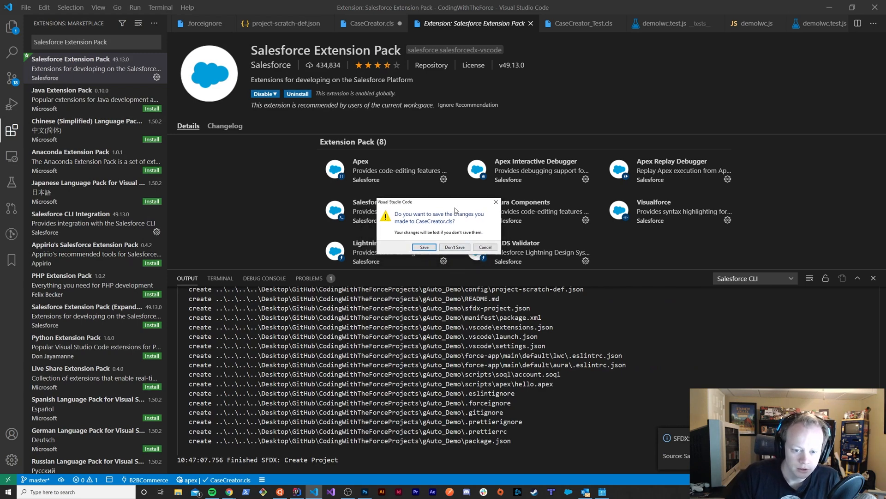
pyautogui.click(464, 249)
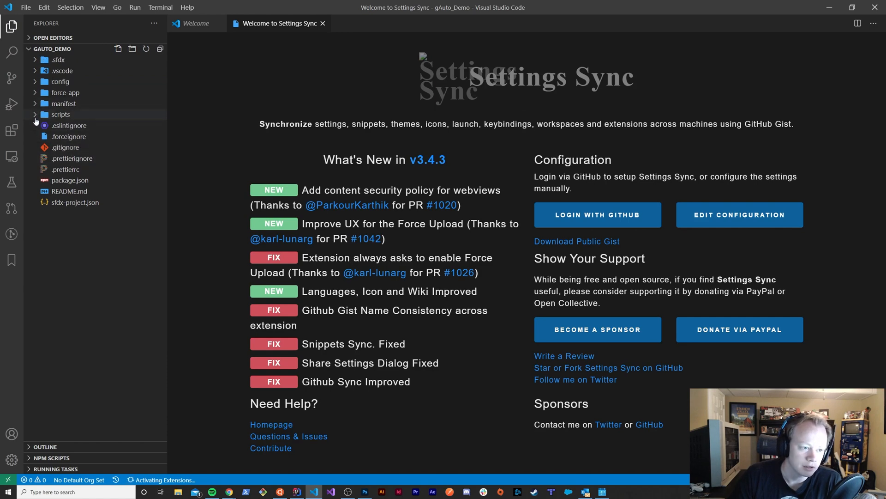
# Open sfdx-project.json from the new project and view the description of its sfdcLoginUrl setting
pyautogui.click(60, 209)
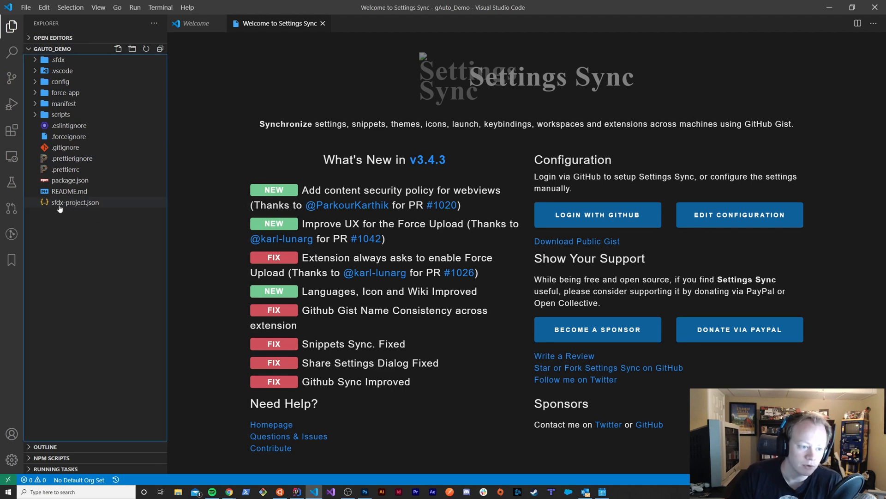
pyautogui.click(59, 205)
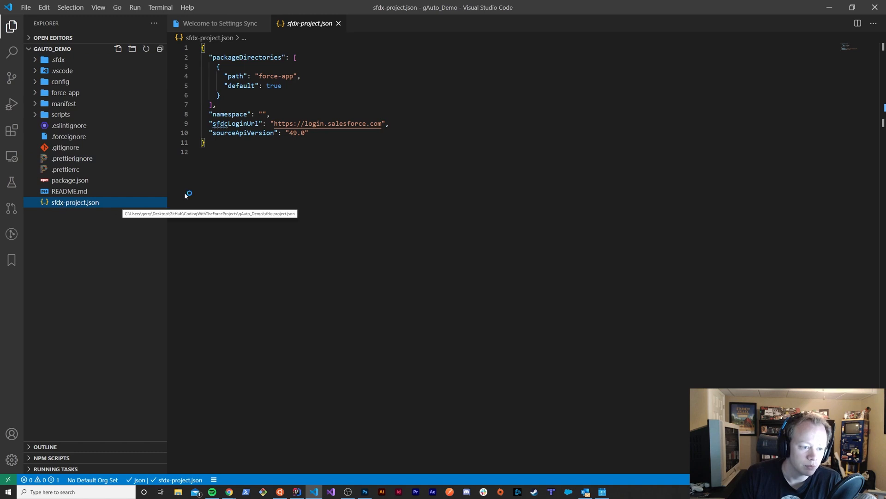
pyautogui.moveTo(309, 123)
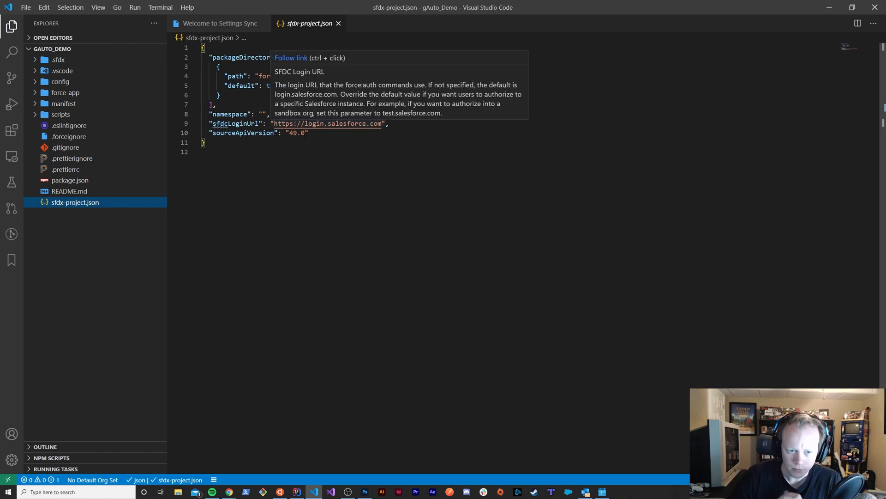
pyautogui.click(306, 124)
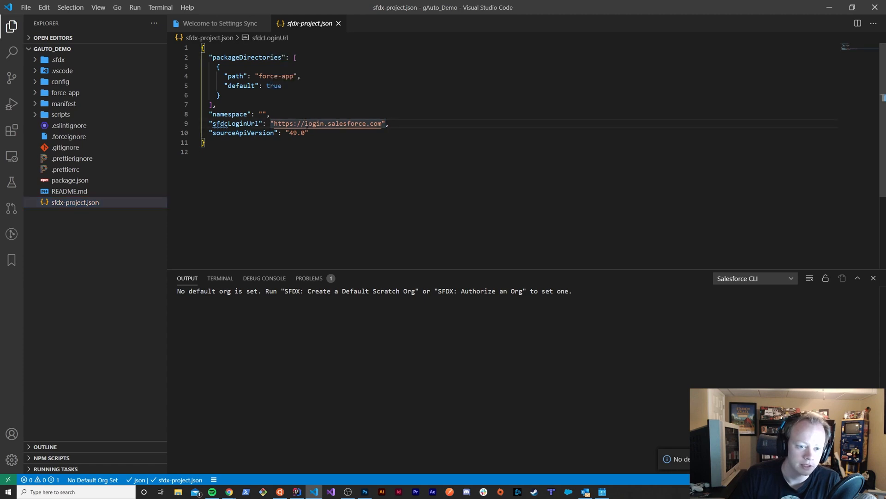
pyautogui.moveTo(305, 123)
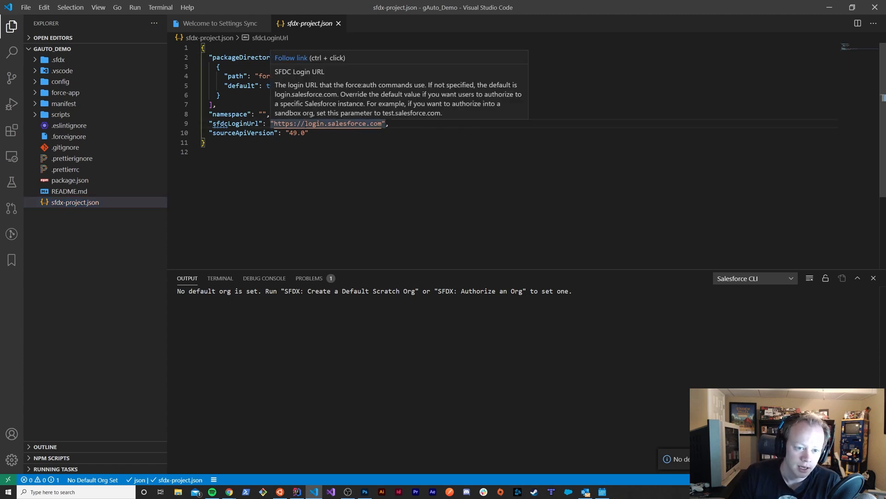
# Examine the login address in the sfdcLoginUrl line and the neighbouring sourceApiVersion line of sfdx-project.json
pyautogui.moveTo(305, 123); pyautogui.dragTo(383, 123)
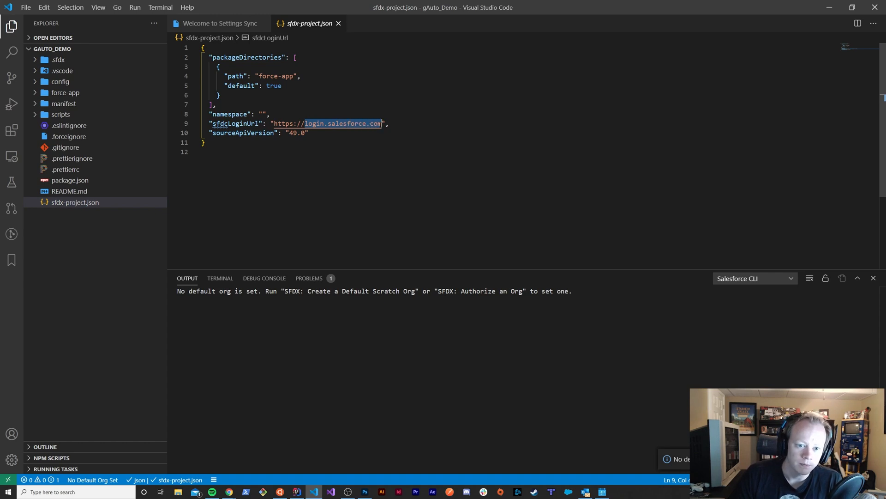
pyautogui.click(383, 123)
pyautogui.moveTo(383, 124)
pyautogui.mouseDown()
pyautogui.moveTo(305, 123)
pyautogui.moveTo(382, 123)
pyautogui.mouseUp()
pyautogui.click(323, 147)
pyautogui.click(349, 133)
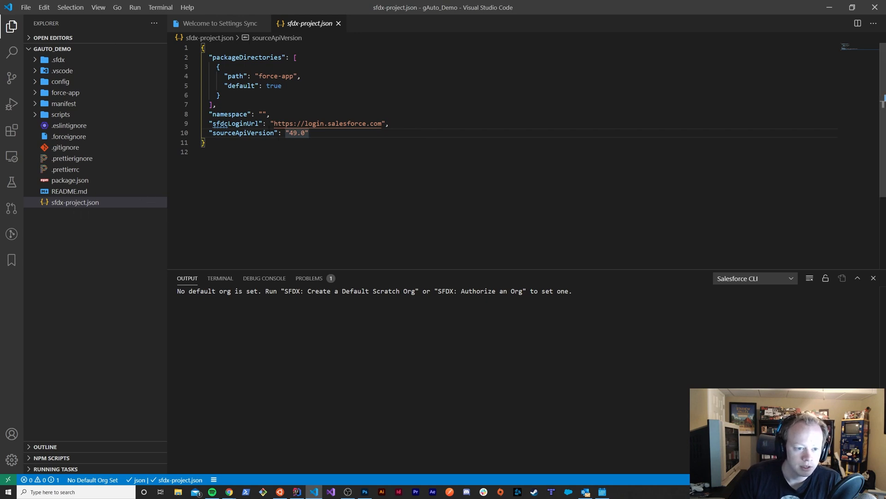
pyautogui.moveTo(212, 123); pyautogui.dragTo(375, 124)
pyautogui.click(327, 127)
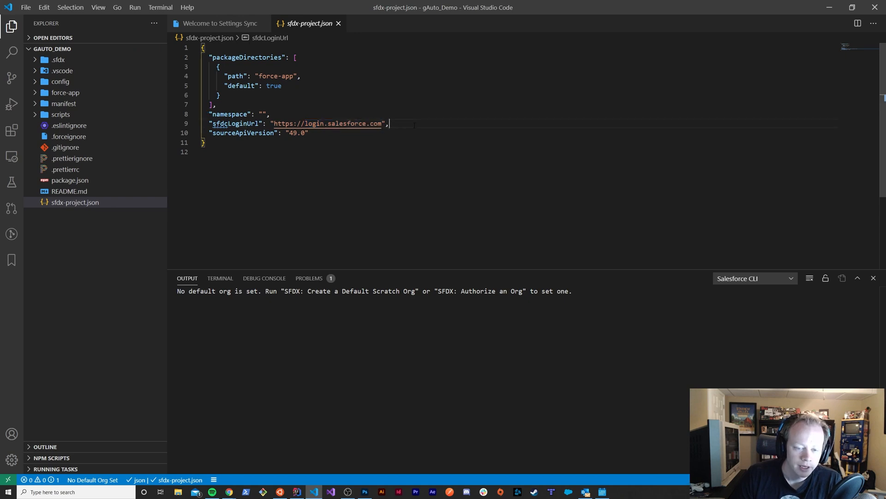
pyautogui.moveTo(305, 123); pyautogui.dragTo(382, 123)
pyautogui.click(389, 124)
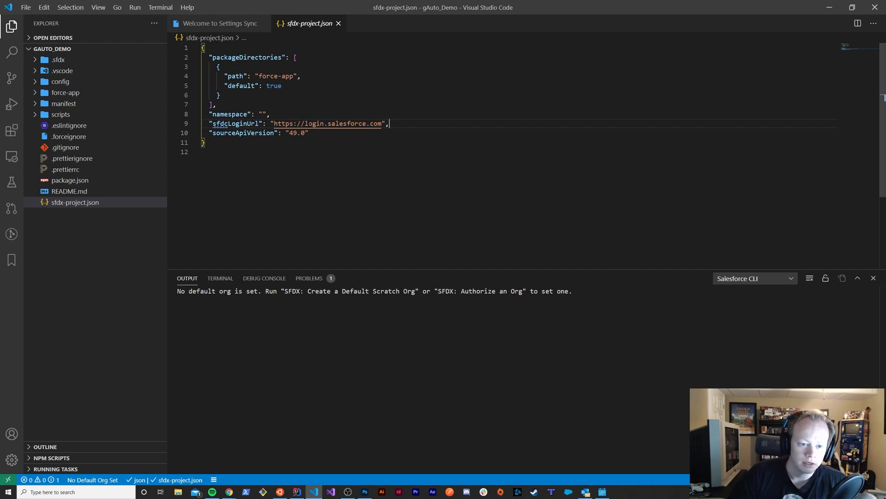
# Try test in place of login in the sfdcLoginUrl address of sfdx-project.json, and undo that edit
pyautogui.doubleClick(314, 124)
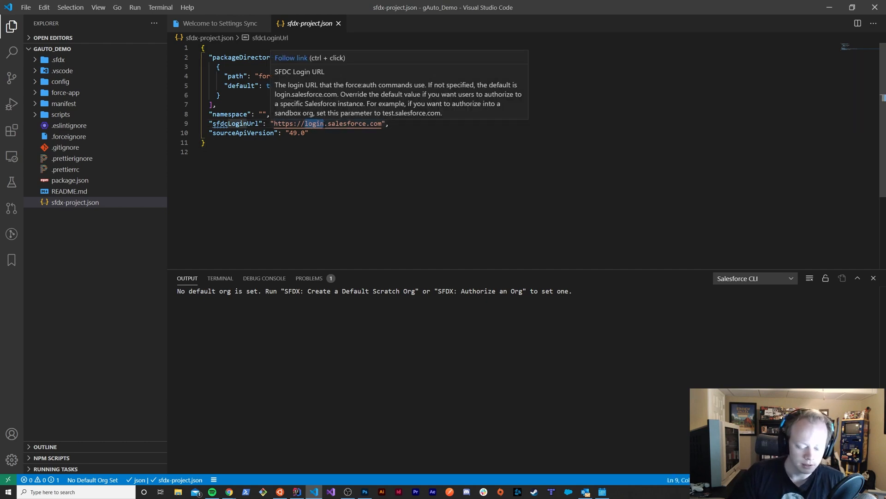
pyautogui.write('test')
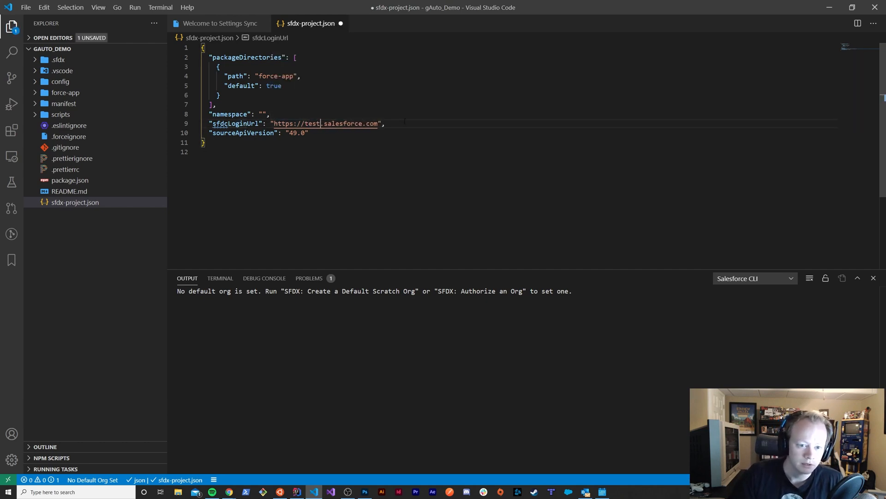
pyautogui.hotkey('ctrl', 'z')
pyautogui.click(401, 128)
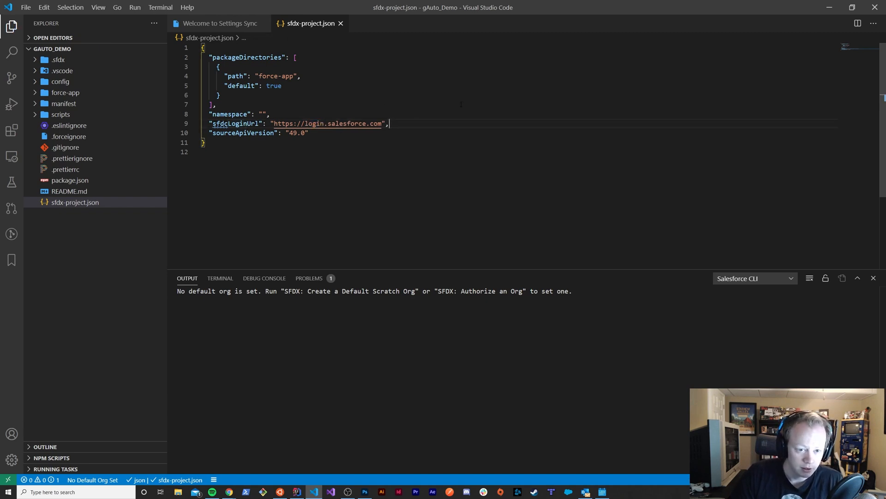
pyautogui.click(344, 112)
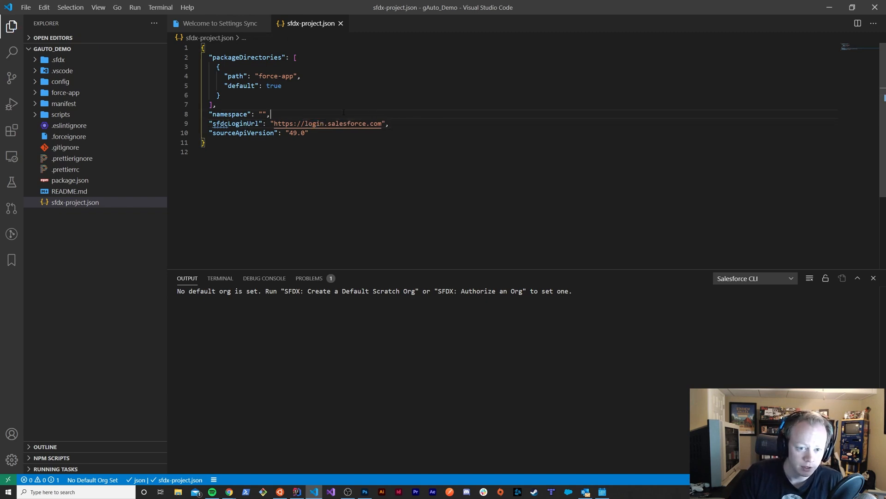
pyautogui.click(412, 122)
pyautogui.click(221, 95)
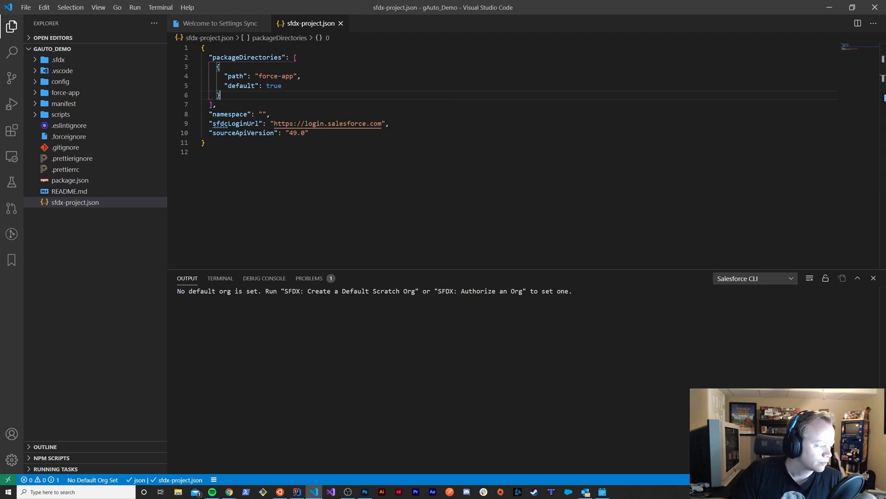
pyautogui.click(423, 117)
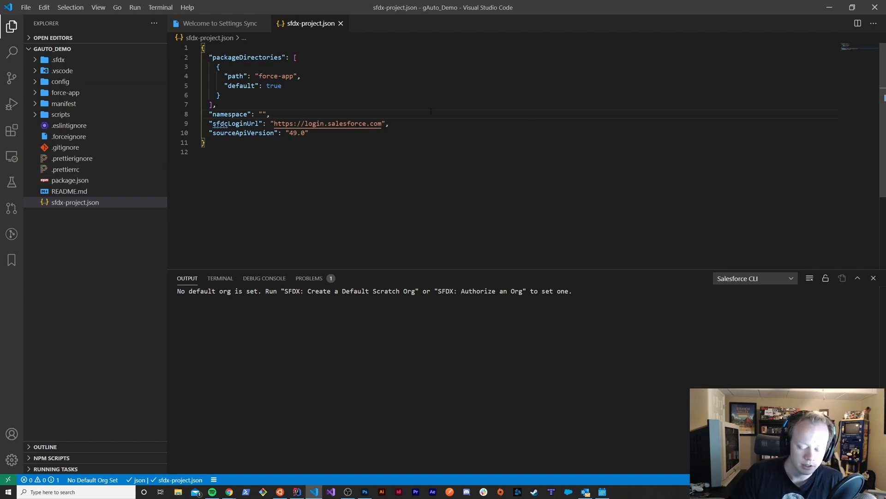
# Run the SFDX: Authorize an Org command and choose the Project Default login URL
pyautogui.hotkey('ctrl', 'shift', 'p')
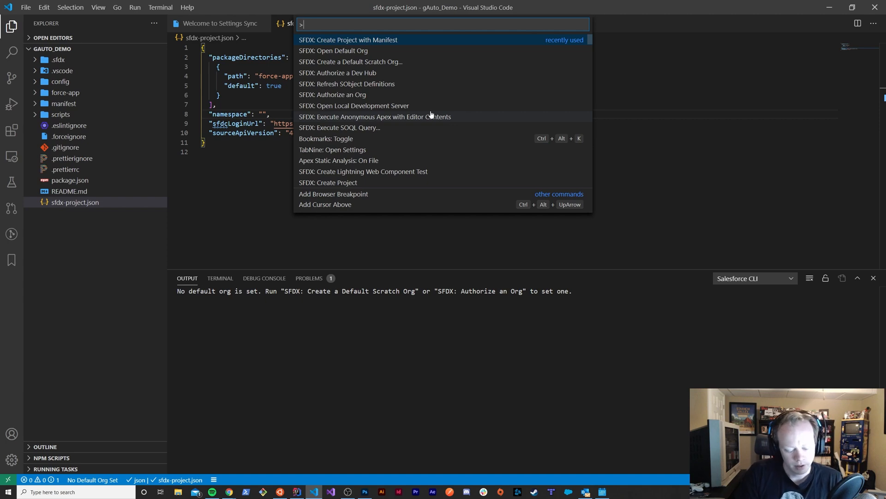
pyautogui.write('SFDX: A')
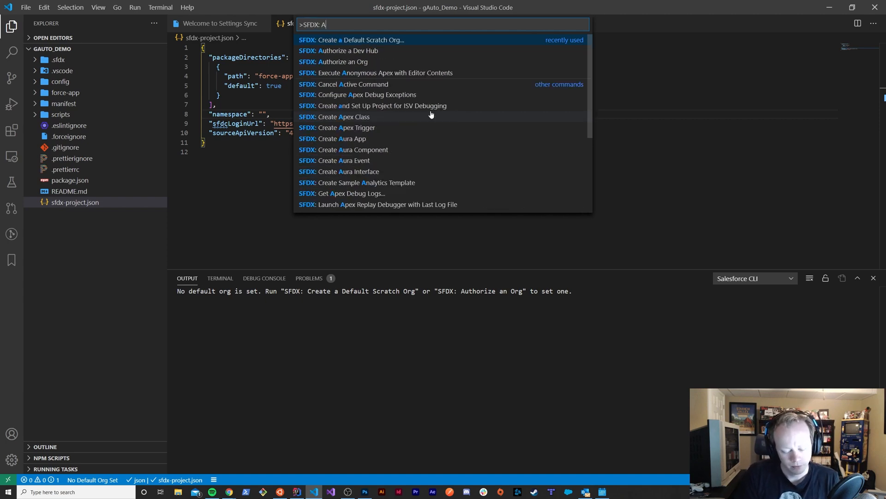
pyautogui.write('ut')
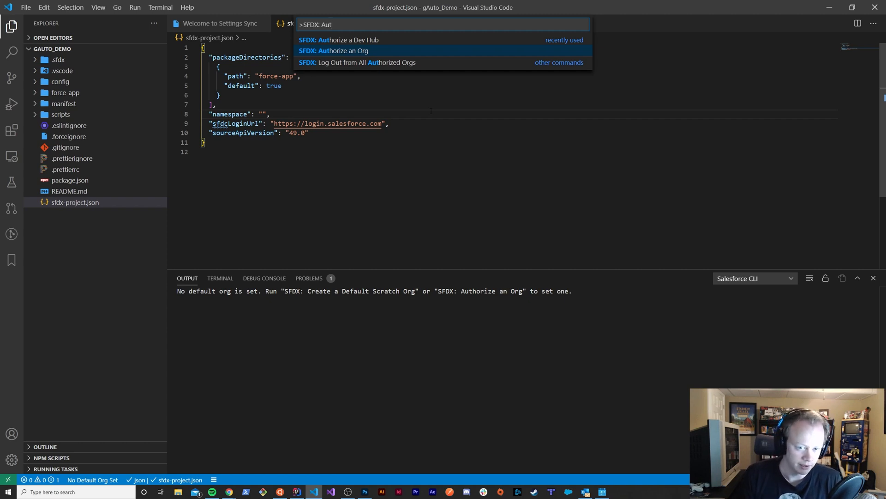
pyautogui.press('Return')
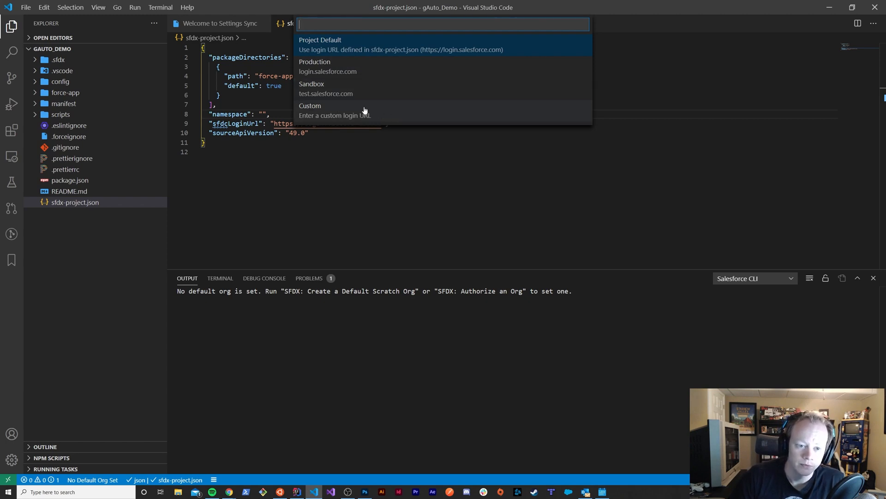
pyautogui.click(353, 40)
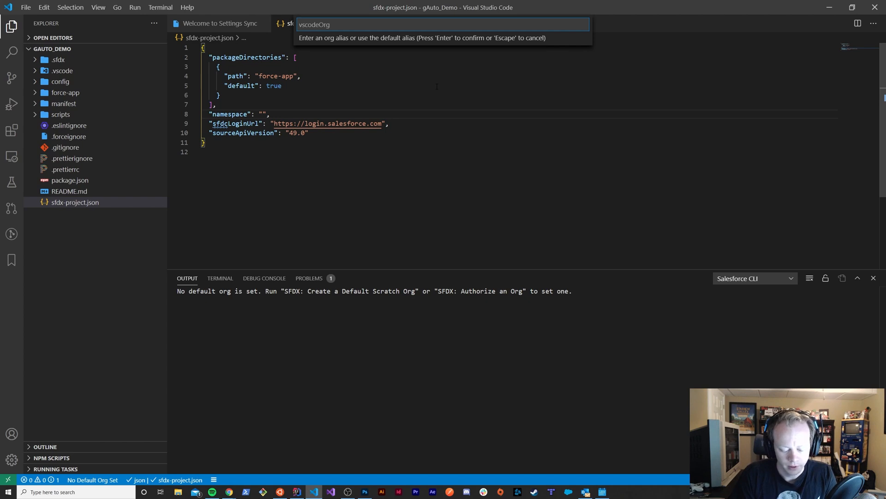
# Set the org alias to gAuto_Demo and launch the web login
pyautogui.write('gAuto')
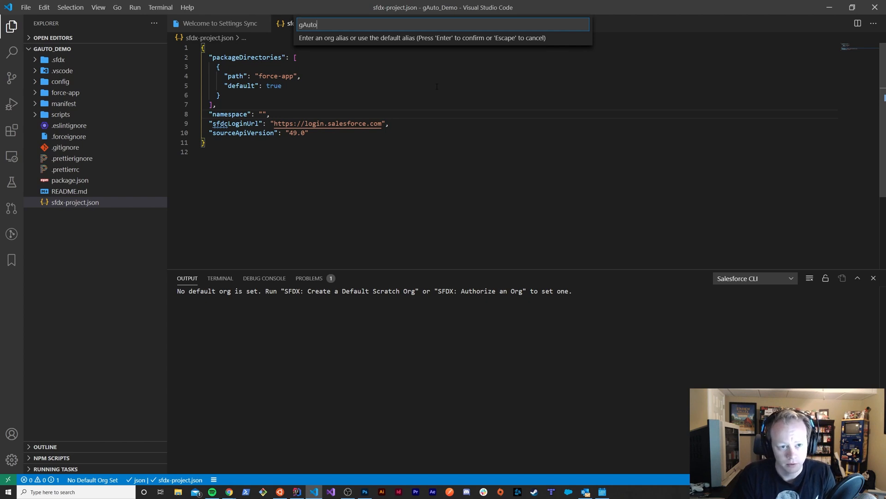
pyautogui.write('_Demo')
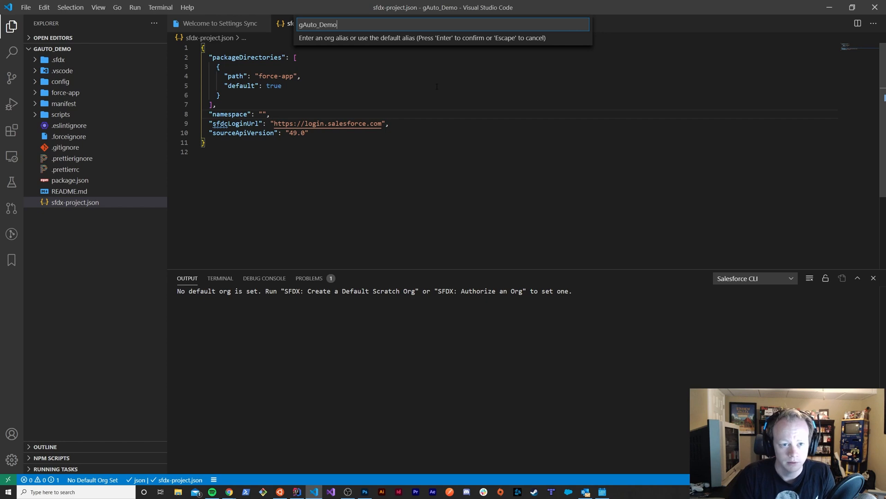
pyautogui.press('Return')
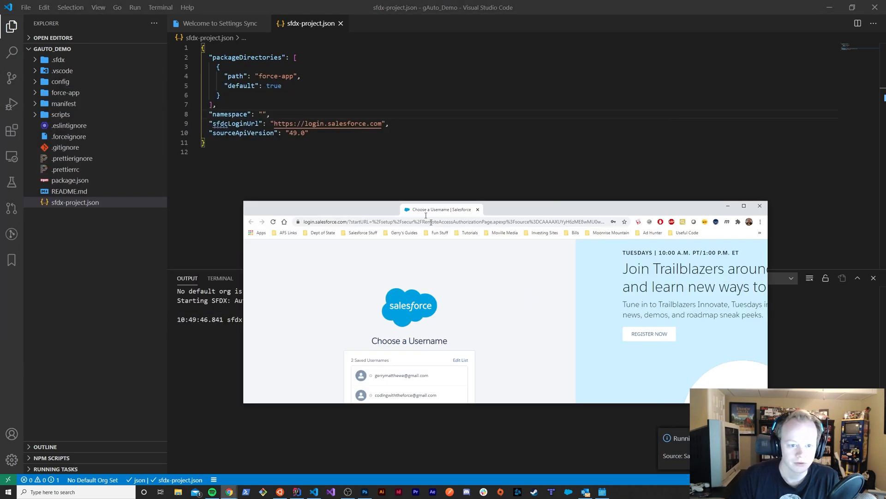
# Log in to Salesforce in the browser with the first saved username, return to Visual Studio Code and dismiss the notification
pyautogui.moveTo(425, 215); pyautogui.dragTo(377, 1)
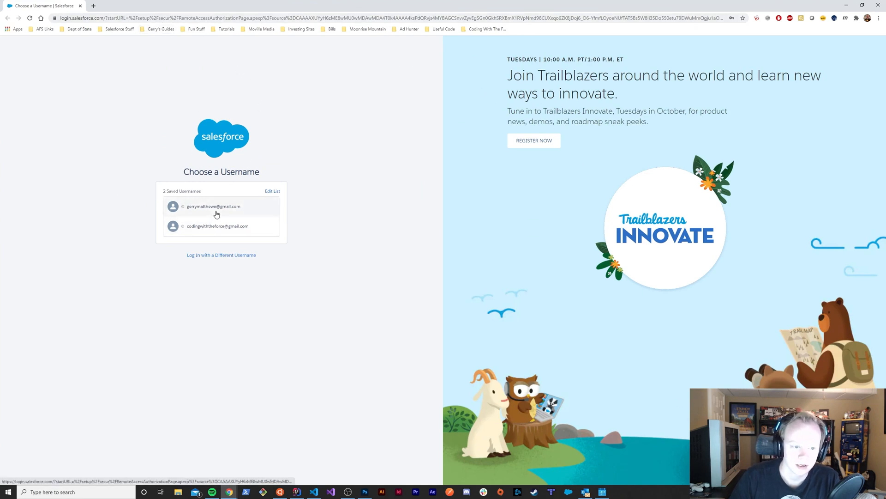
pyautogui.click(232, 209)
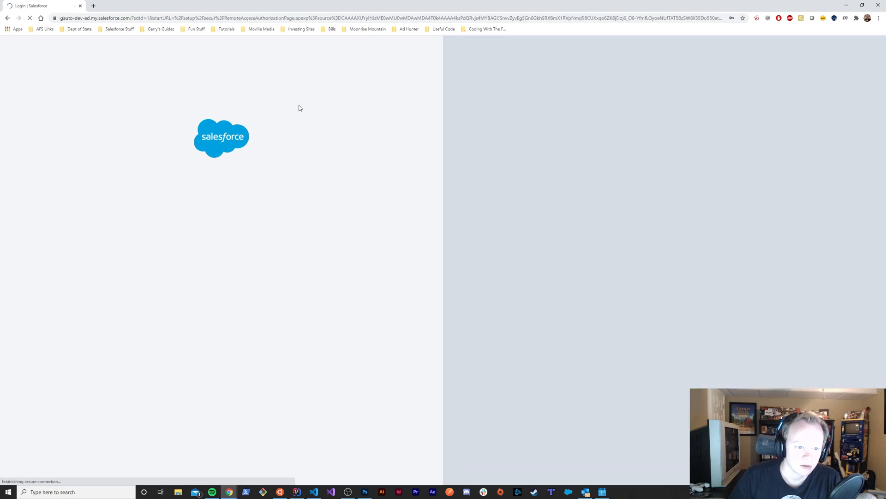
pyautogui.click(231, 243)
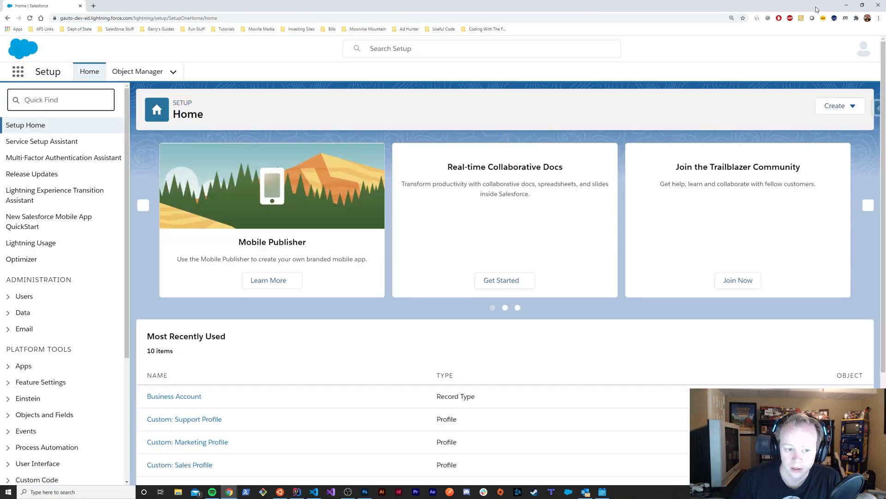
pyautogui.click(845, 5)
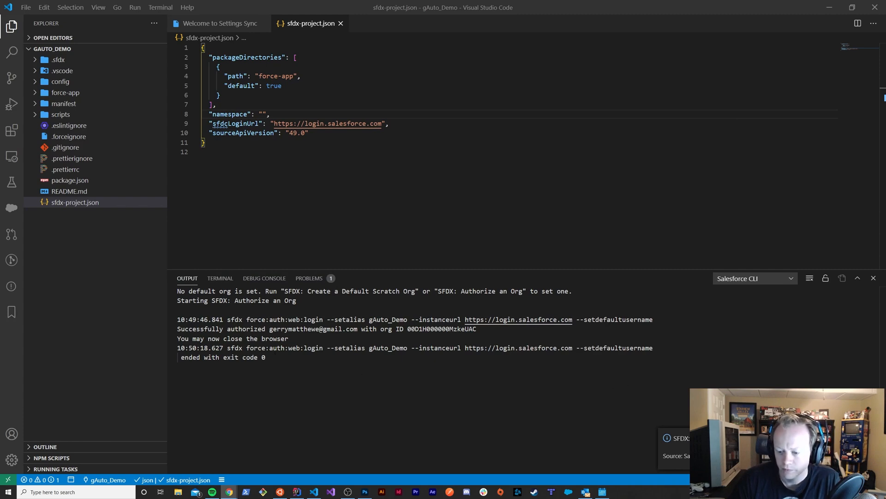
pyautogui.click(873, 438)
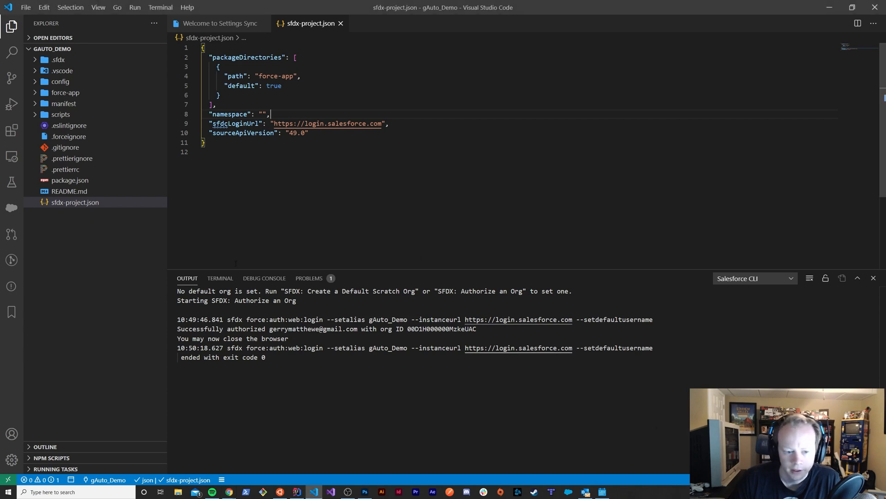
pyautogui.click(220, 279)
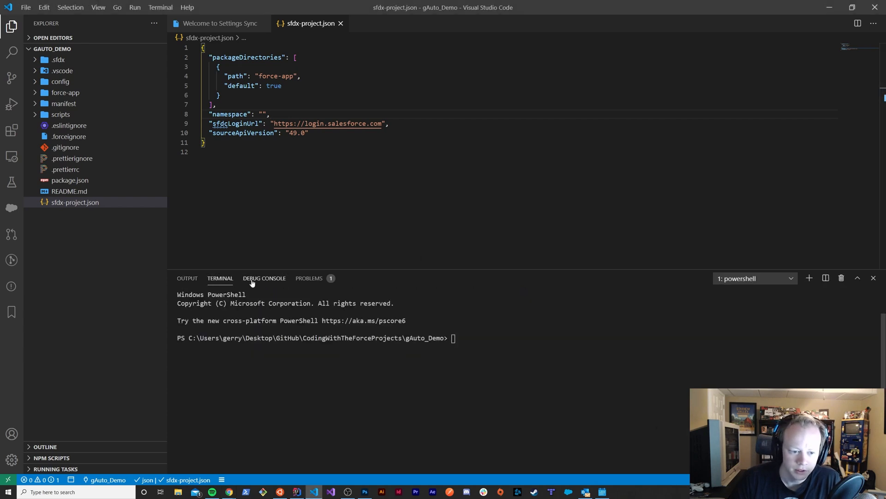
pyautogui.click(187, 279)
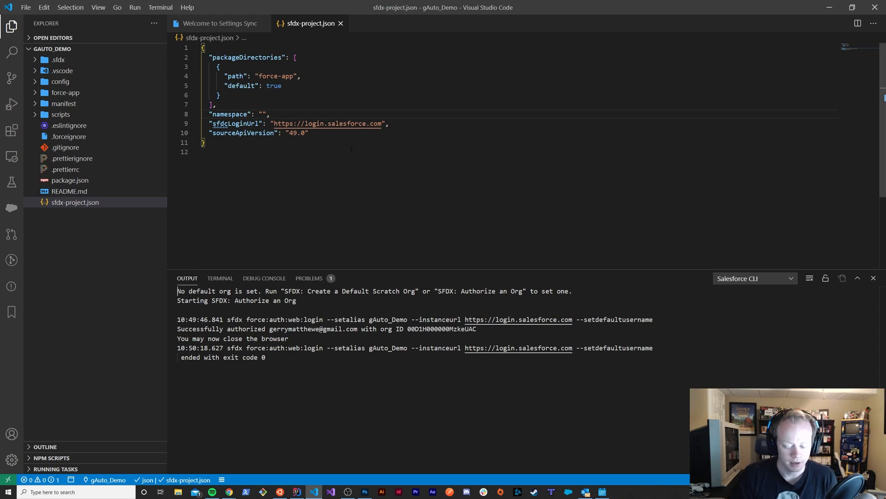
pyautogui.hotkey('ctrl', 'shift', 'p')
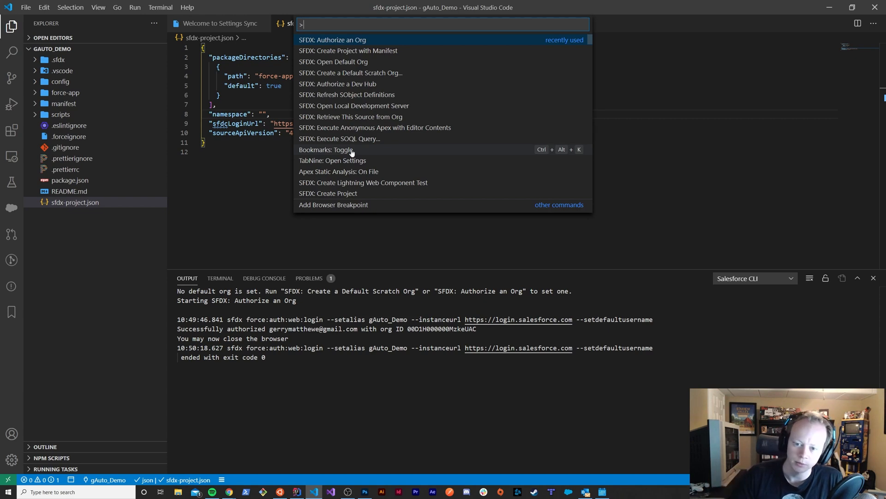
pyautogui.click(679, 195)
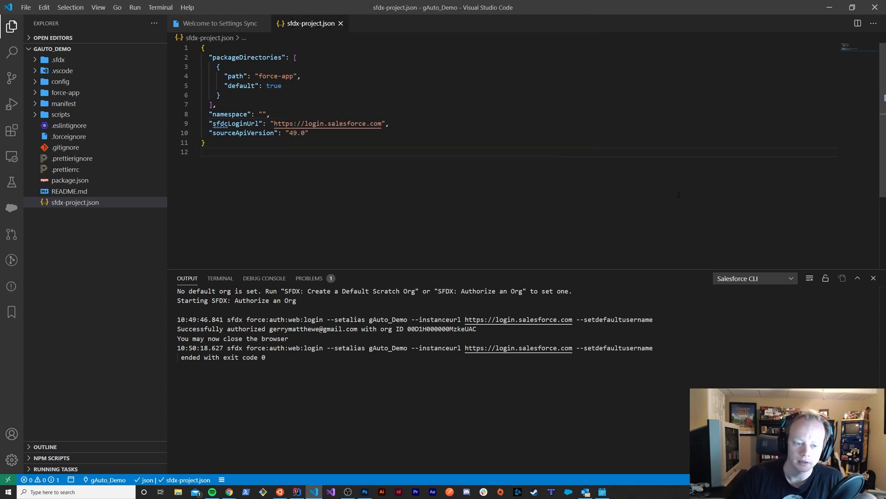
pyautogui.press('Up')
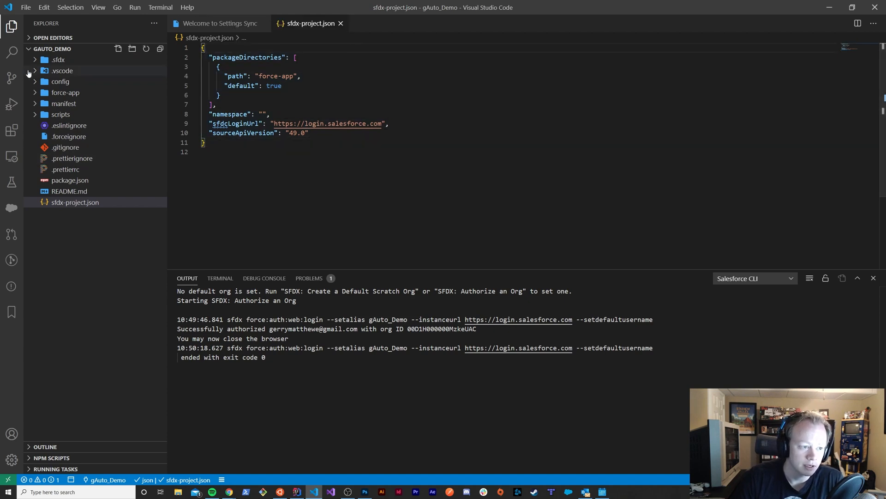
# Open the org browser for gAuto_Demo and examine its Apex Classes and the other metadata types available
pyautogui.click(13, 210)
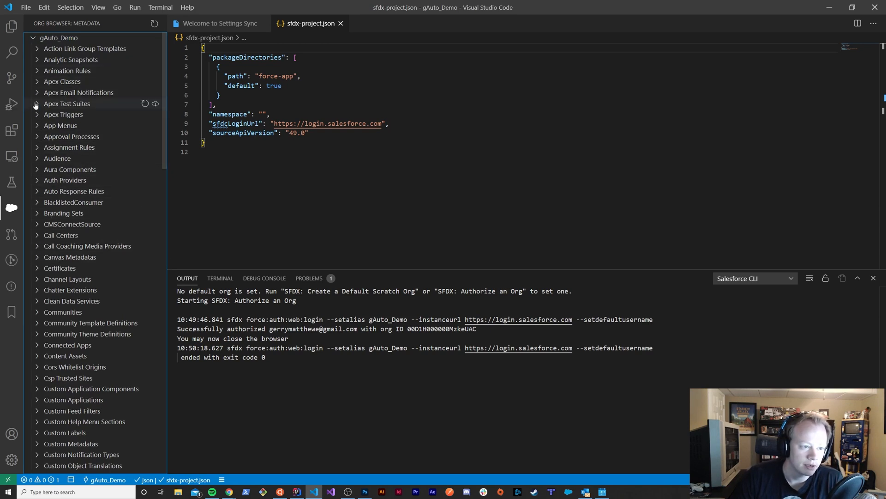
pyautogui.click(39, 83)
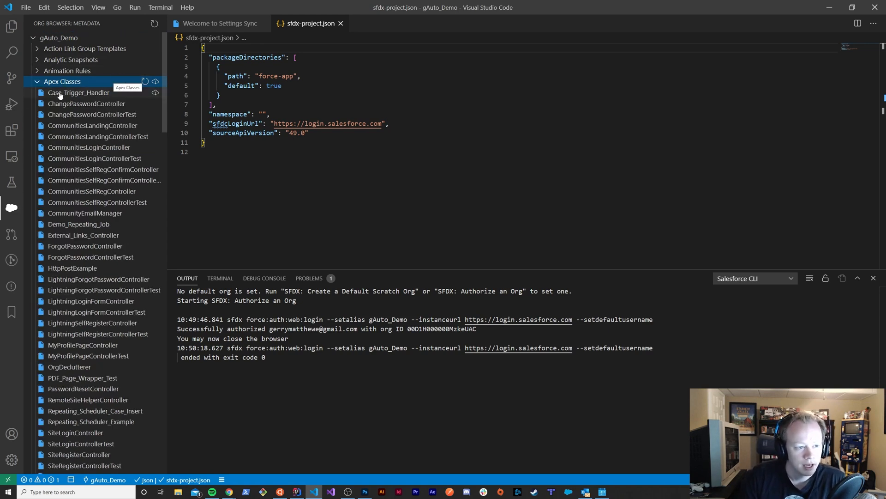
pyautogui.scroll(-5, 100, 324)
pyautogui.scroll(-1, 102, 342)
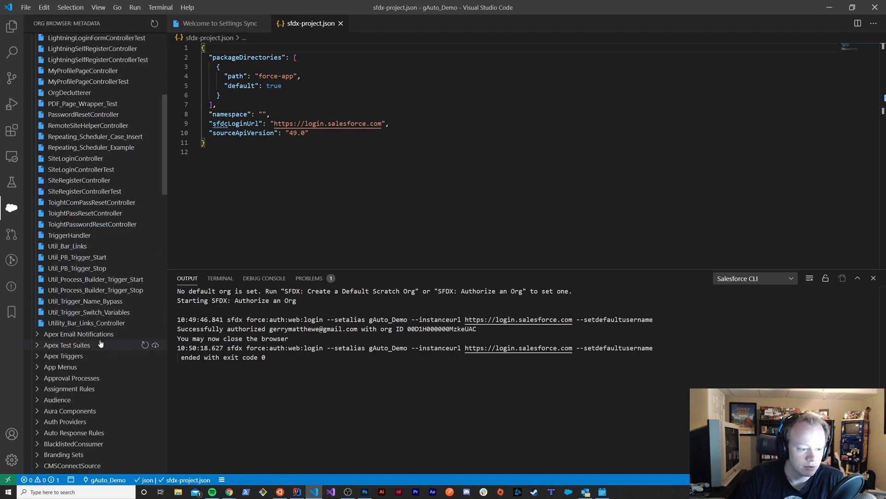
pyautogui.scroll(8, 115, 254)
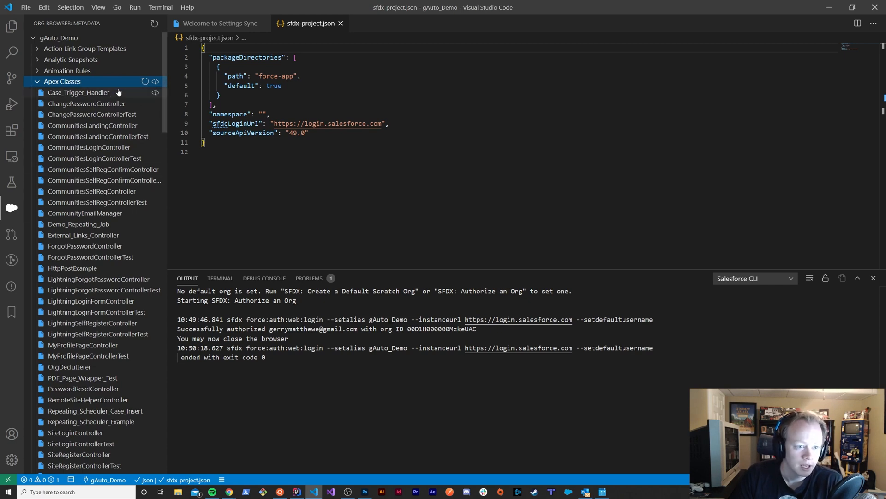
pyautogui.scroll(-3, 128, 129)
pyautogui.scroll(-9, 128, 130)
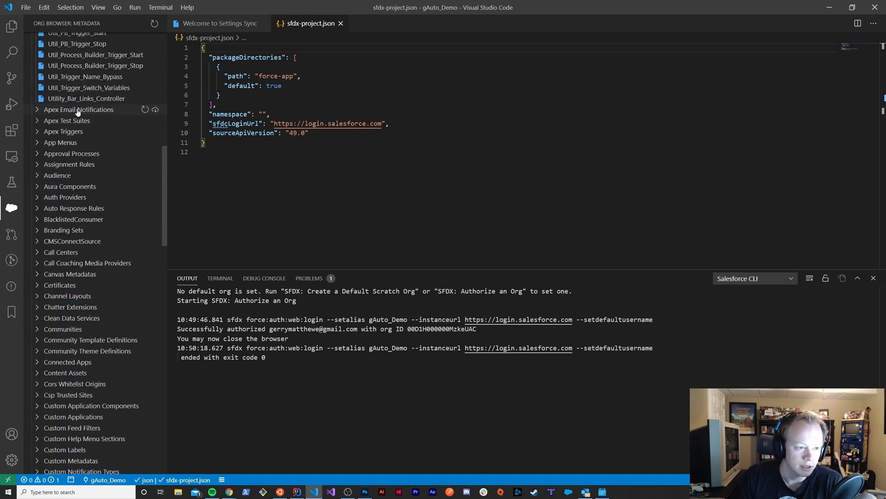
pyautogui.scroll(4, 128, 206)
pyautogui.scroll(8, 128, 206)
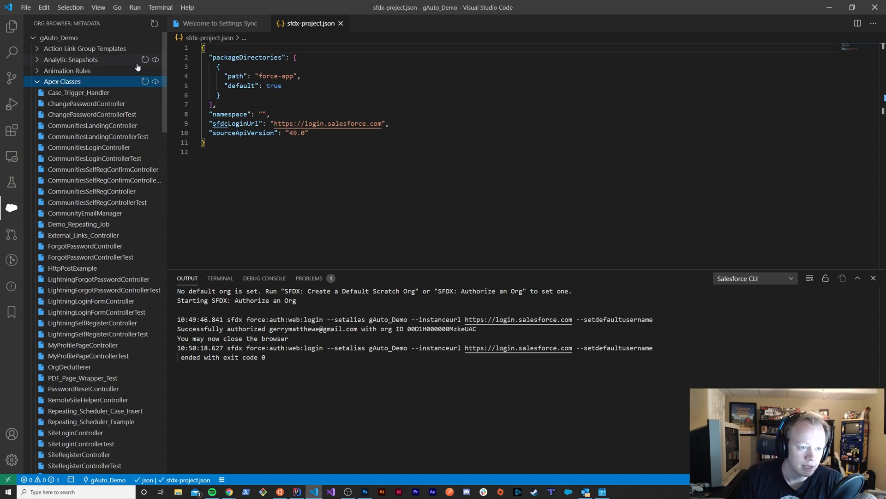
# Return to the project files and expand the force-app folder and its classes subfolder
pyautogui.click(11, 27)
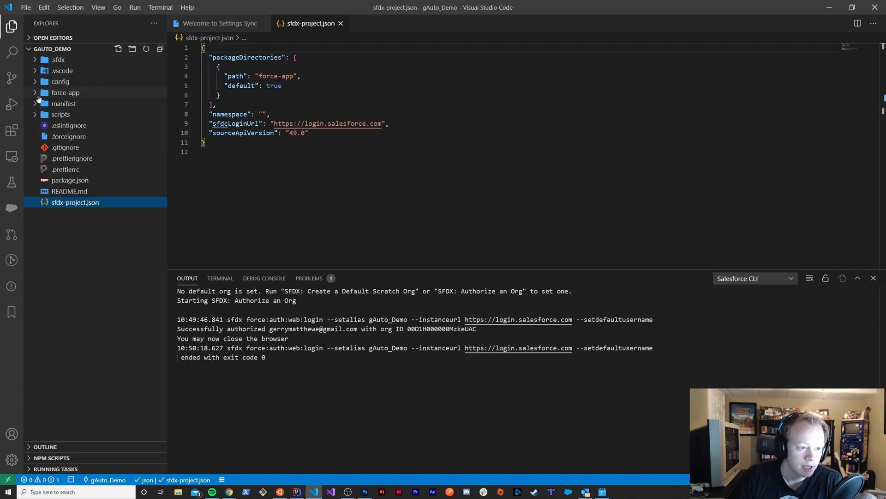
pyautogui.click(39, 94)
pyautogui.click(38, 127)
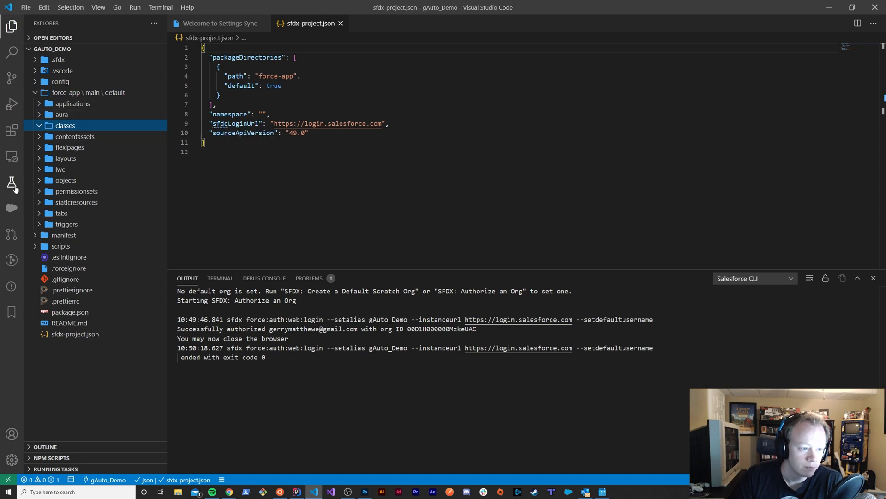
# Retrieve all Apex Classes from the gAuto_Demo org into the project and show the project files again
pyautogui.click(12, 209)
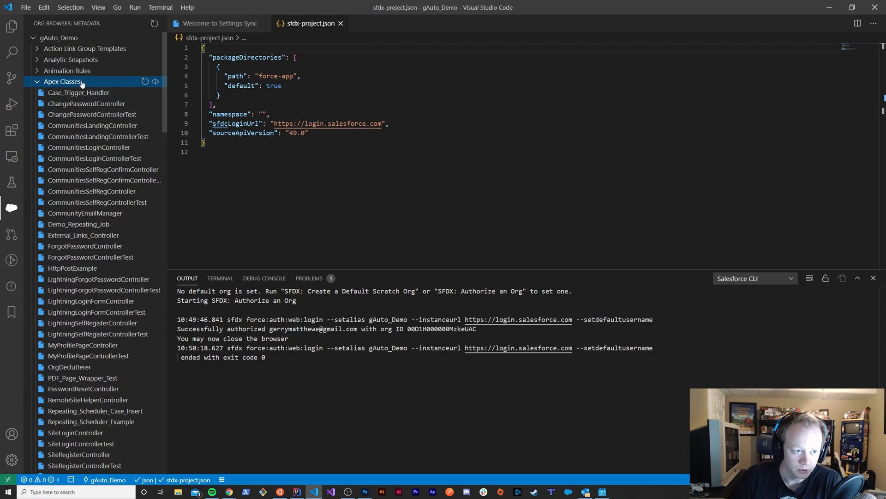
pyautogui.click(156, 82)
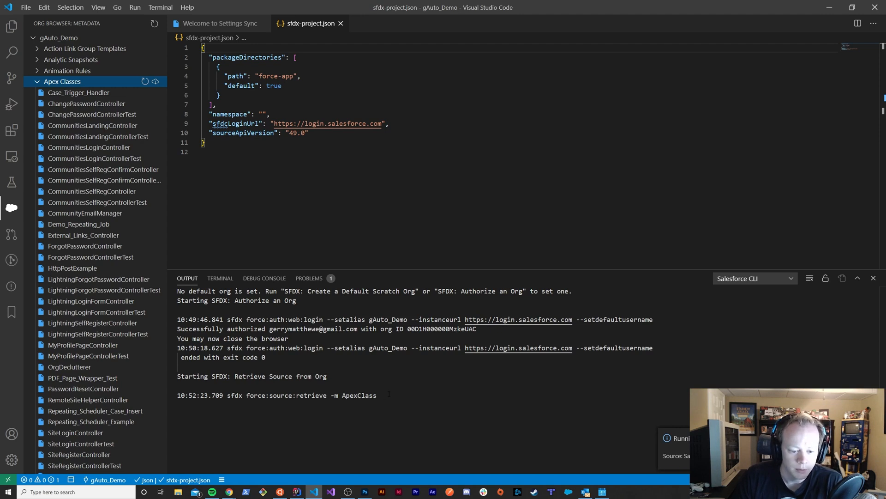
pyautogui.click(12, 32)
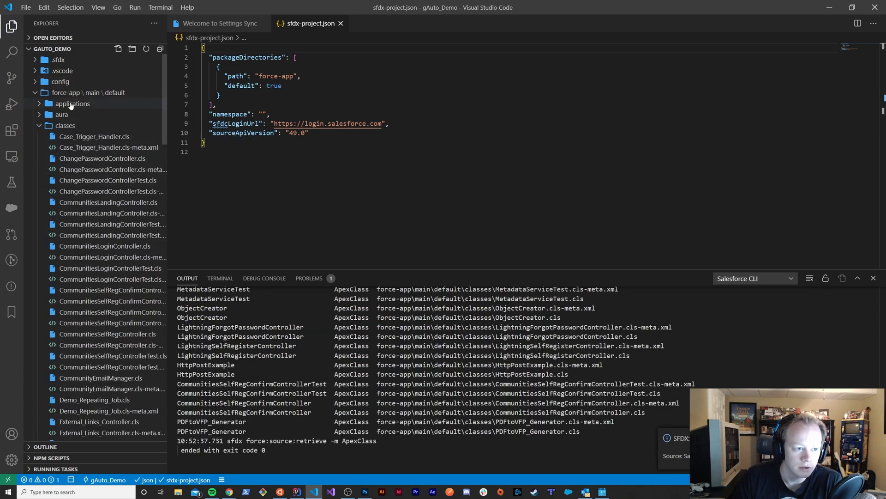
# Open Case_Trigger_Handler.cls from the retrieved classes folder and place the cursor in its beforeUpdate method
pyautogui.scroll(-15, 98, 264)
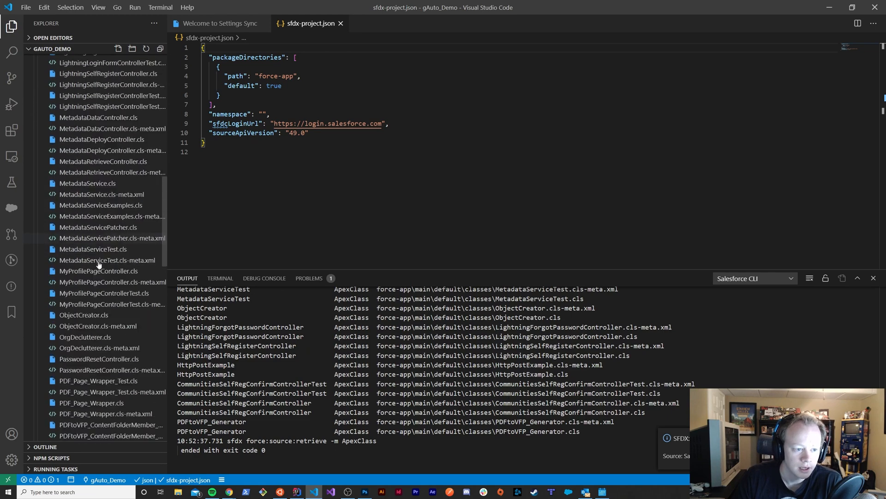
pyautogui.scroll(15, 99, 265)
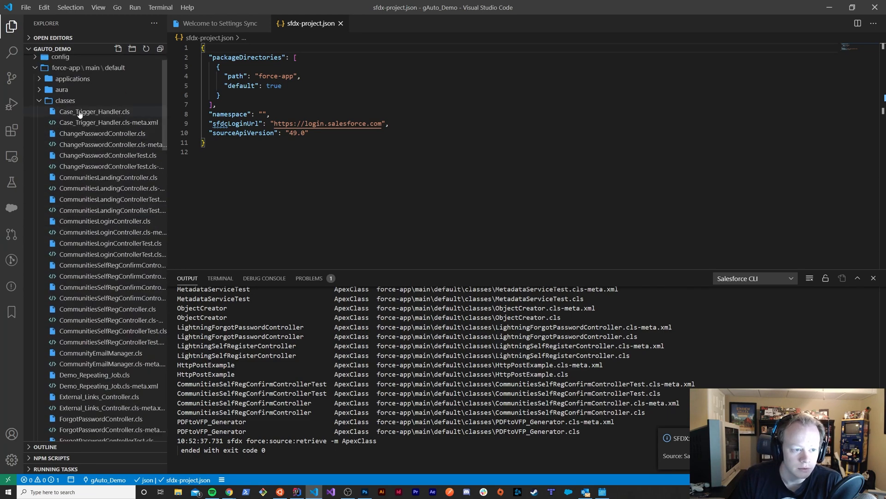
pyautogui.click(79, 112)
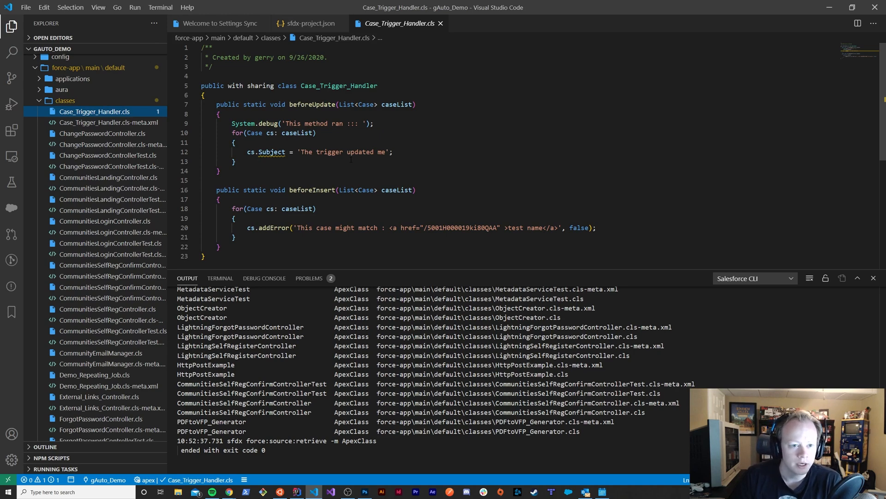
pyautogui.click(498, 159)
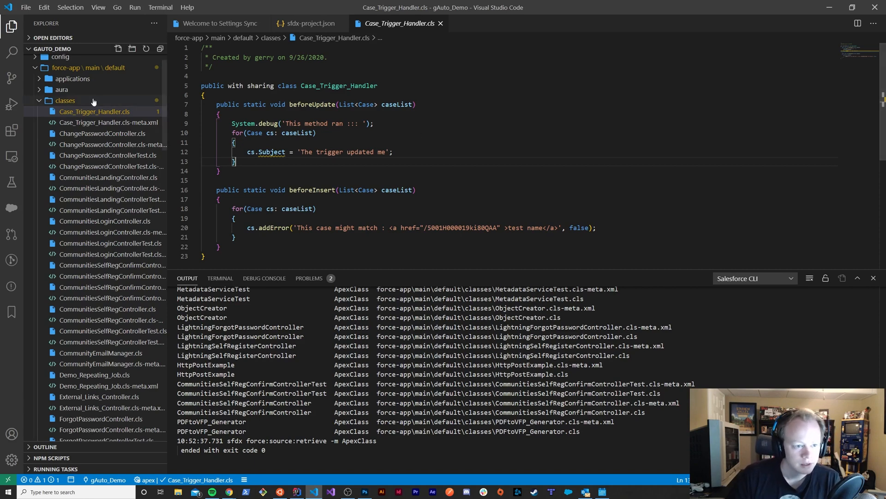
# Enter cs. on a new line below the Subject assignment in beforeUpdate, examine the code suggestions for Case, and delete the text
pyautogui.click(411, 148)
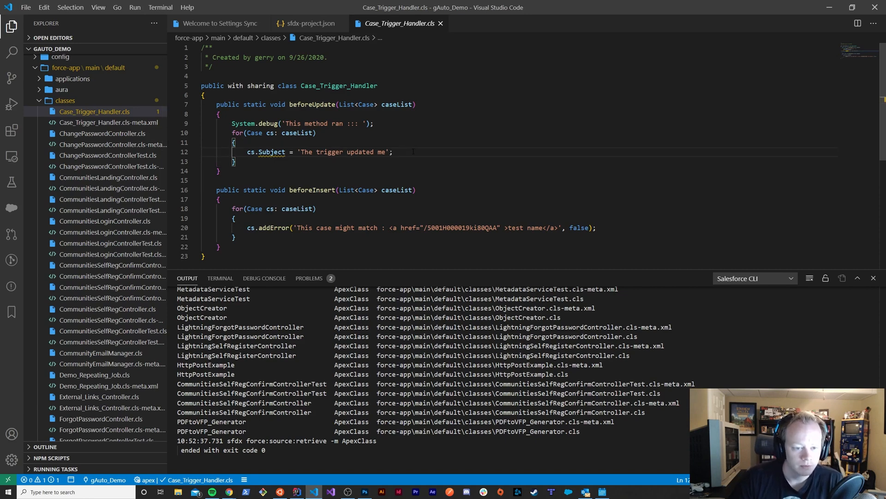
pyautogui.press('Return')
pyautogui.write('cs.')
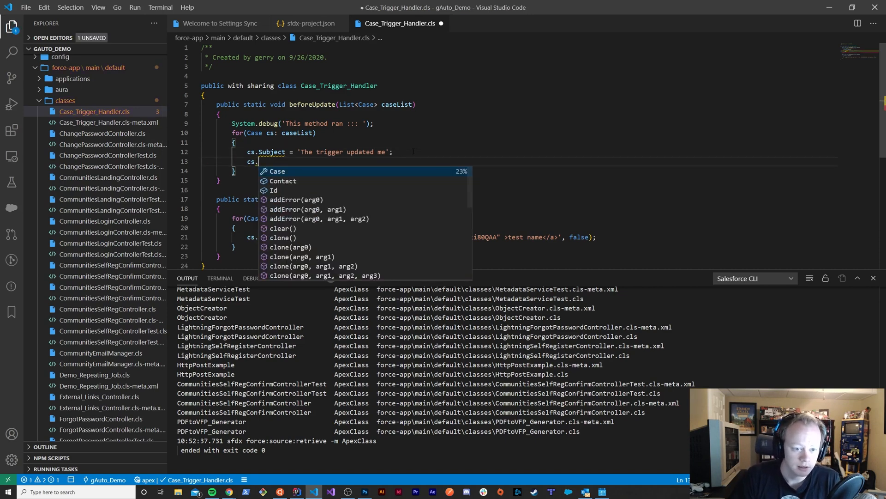
pyautogui.press('Down')
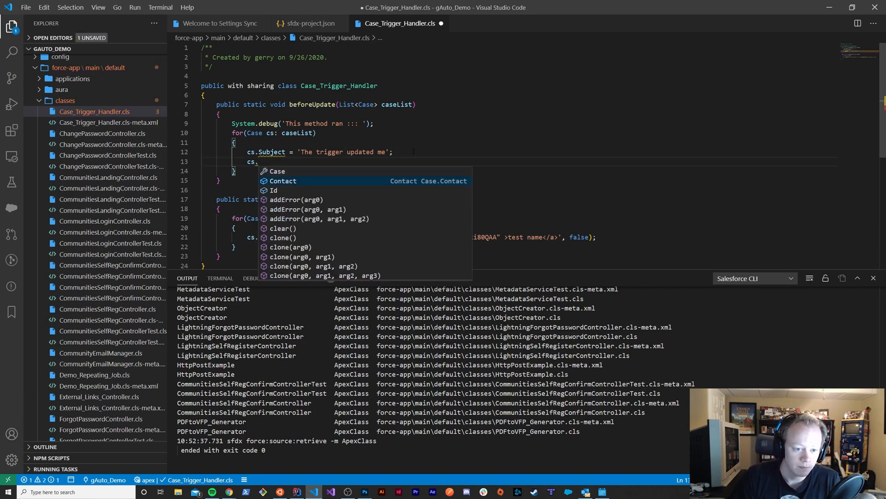
pyautogui.press('Up')
pyautogui.press('Down')
pyautogui.press('Down')
pyautogui.press('Down')
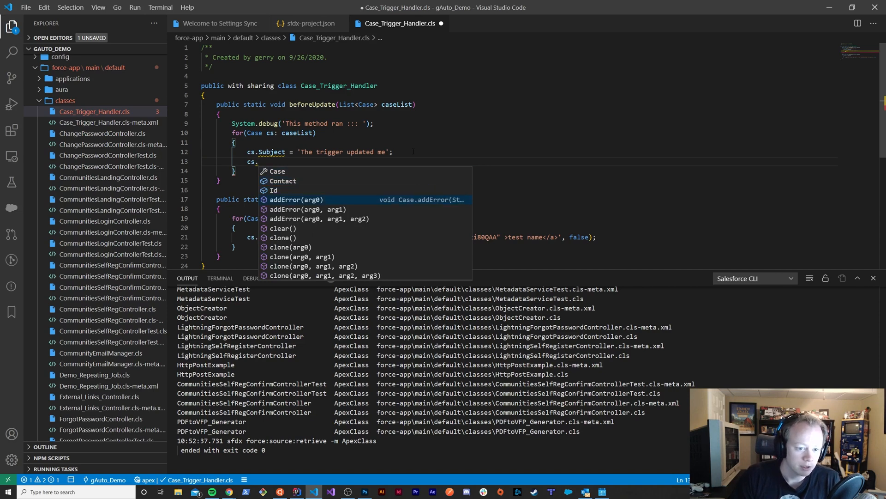
pyautogui.press('Up')
pyautogui.press('Up')
pyautogui.press('Up')
pyautogui.press('Down')
pyautogui.press('Up')
pyautogui.press('Down')
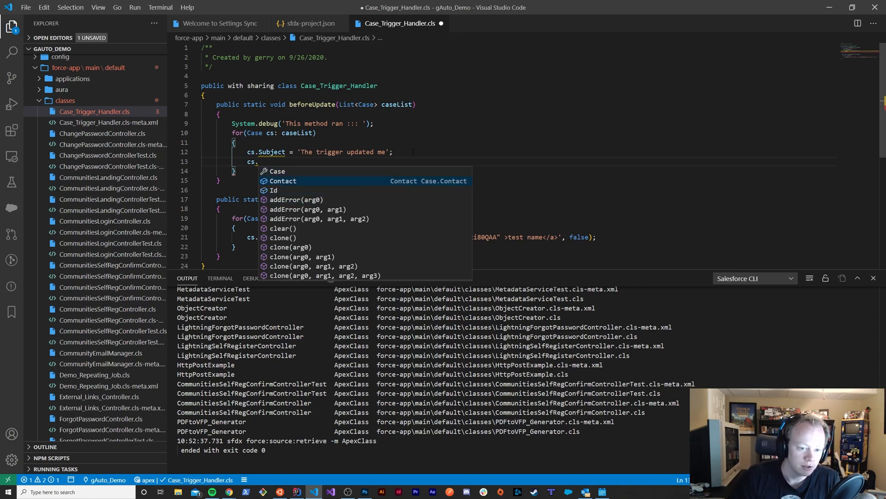
pyautogui.press('Up')
pyautogui.press('Down')
pyautogui.press('Down')
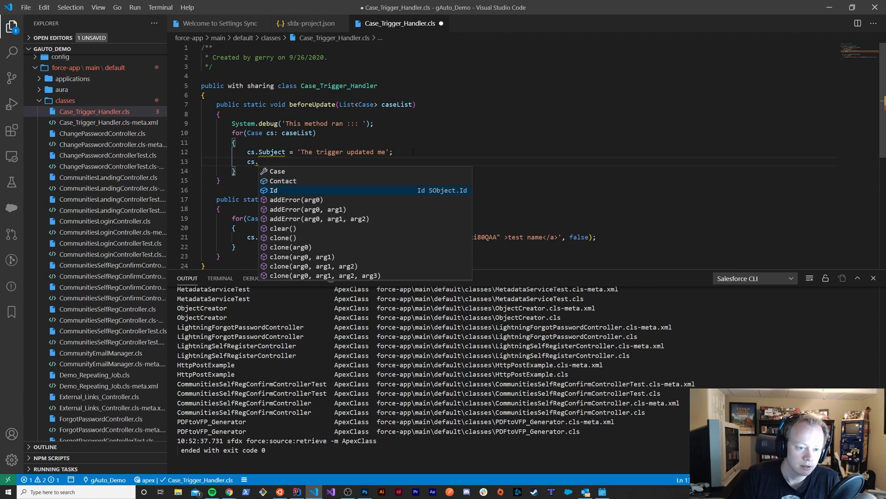
pyautogui.press('Escape')
pyautogui.press('BackSpace')
pyautogui.press('BackSpace')
pyautogui.press('BackSpace')
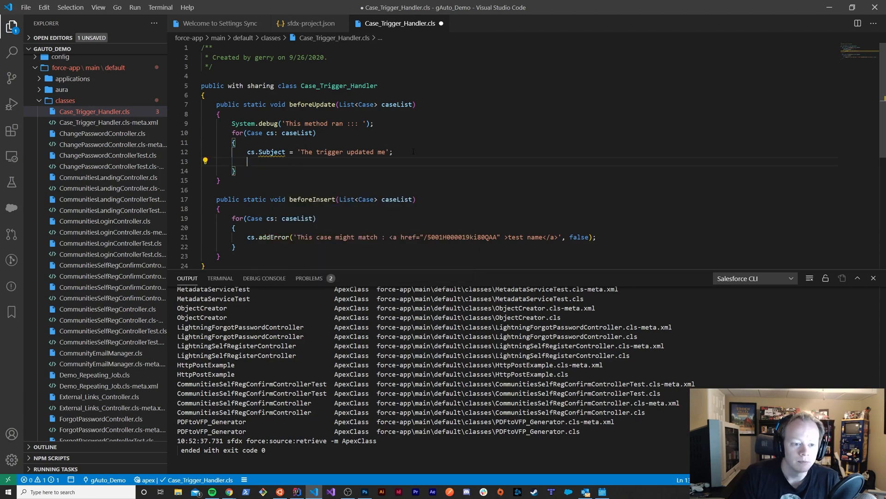
# Enter cs. once more to recheck its suggestions and remove the added line from beforeUpdate
pyautogui.write('cs.')
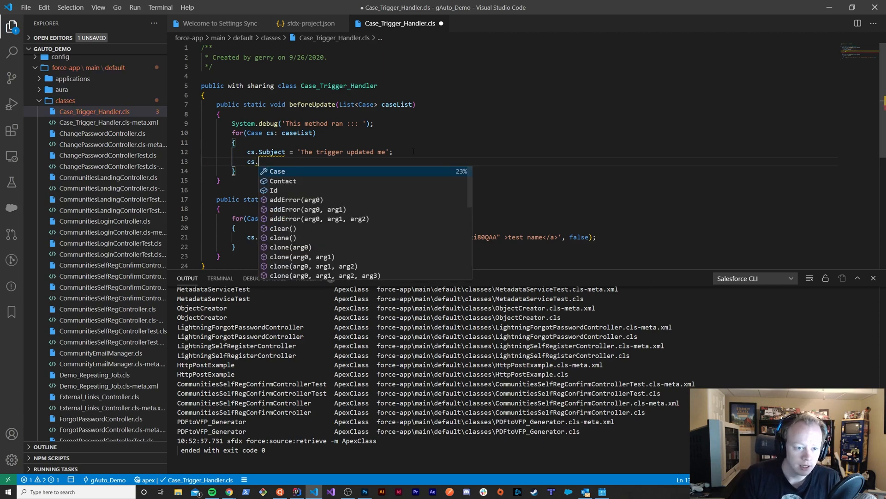
pyautogui.press('Escape')
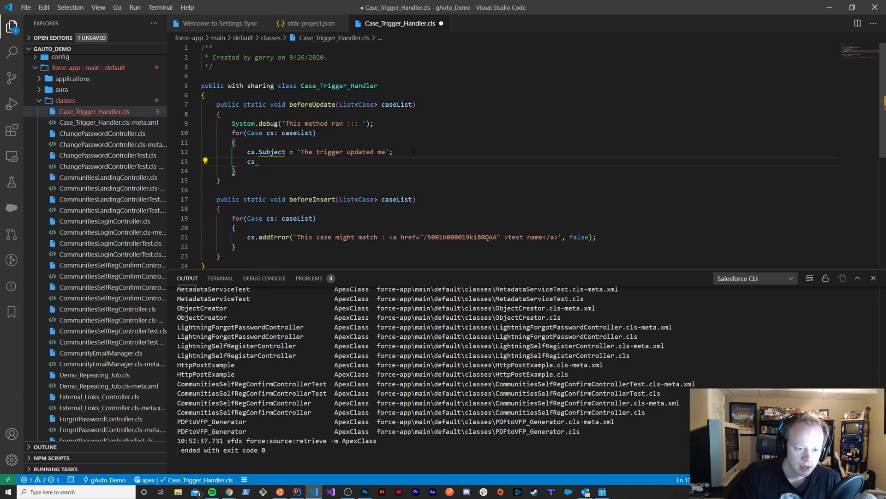
pyautogui.press('BackSpace')
pyautogui.press('BackSpace')
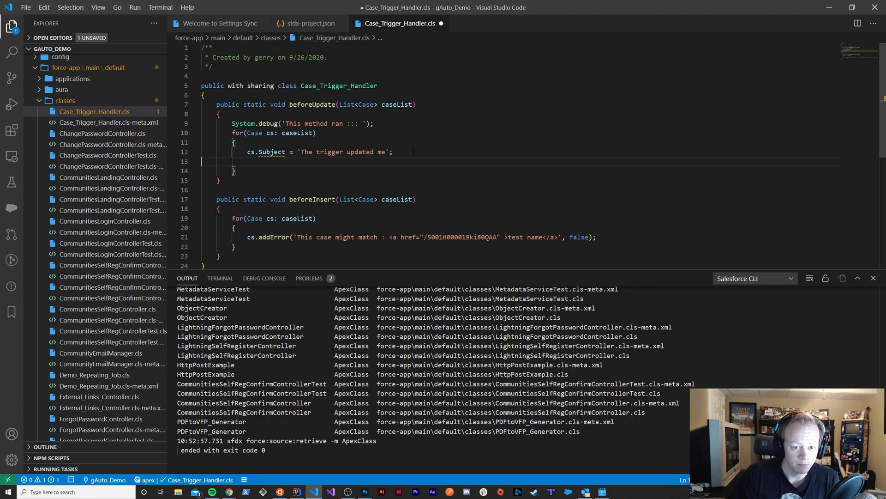
pyautogui.press('BackSpace')
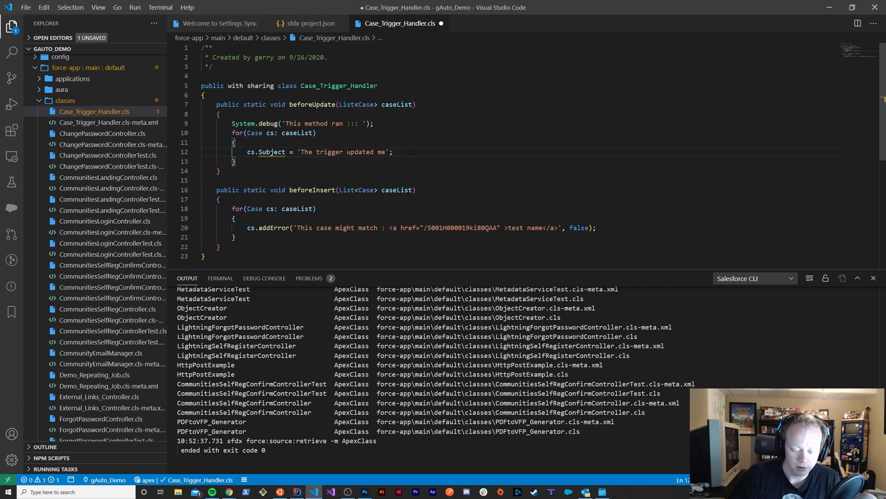
# Run SFDX: Refresh SObject Definitions for All SObjects
pyautogui.hotkey('ctrl', 'shift', 'p')
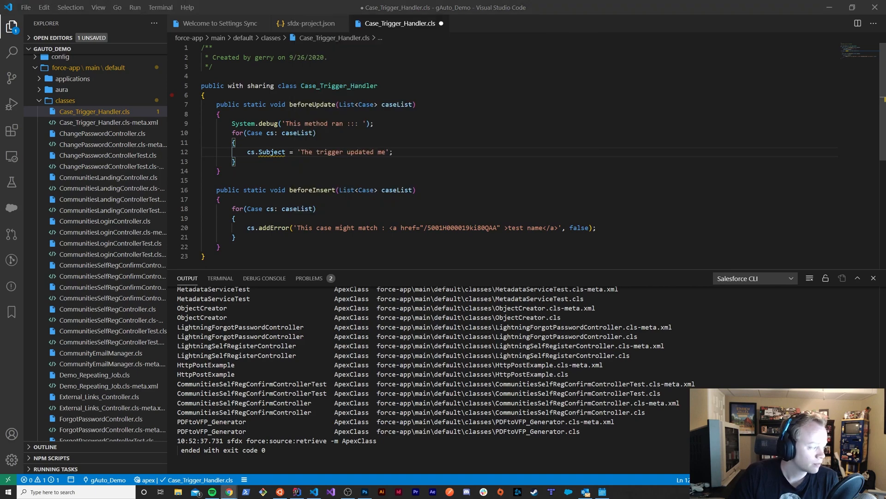
pyautogui.click(438, 155)
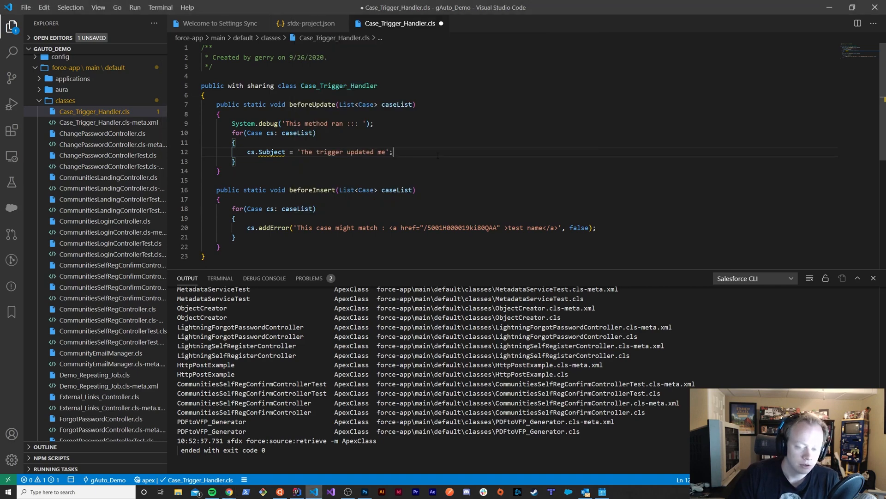
pyautogui.hotkey('ctrl', 'shift', 'p')
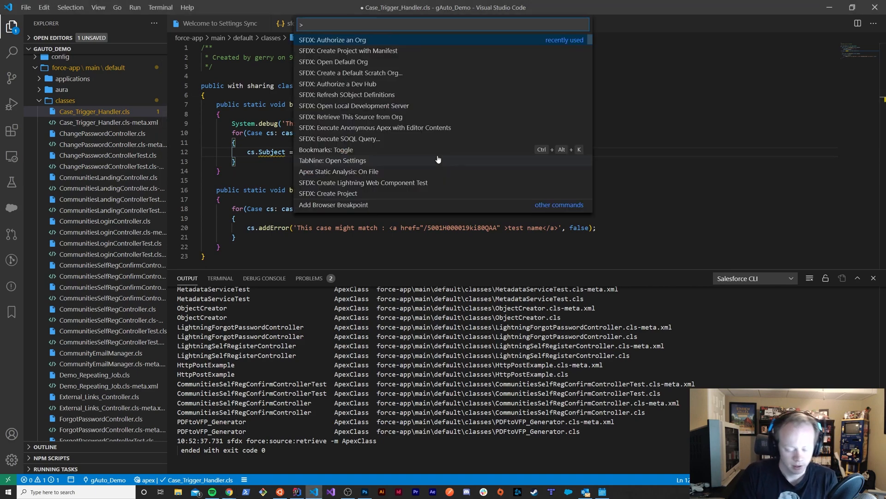
pyautogui.write('SFDX: refre')
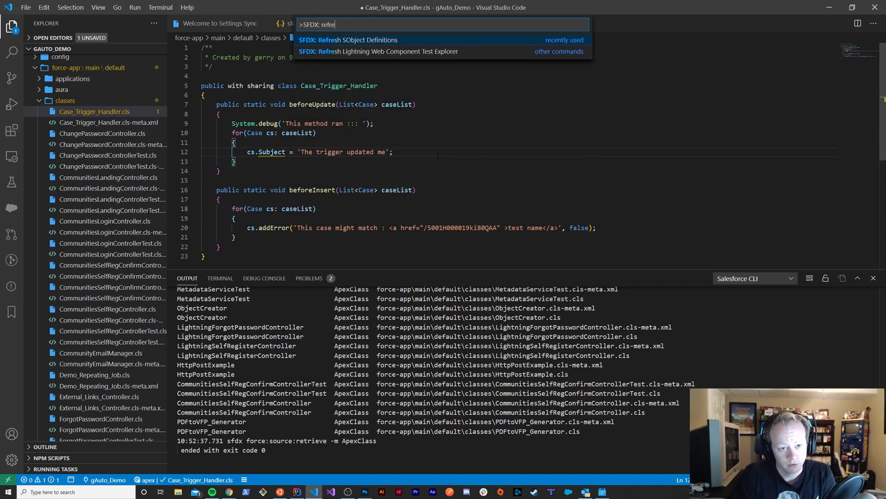
pyautogui.press('BackSpace')
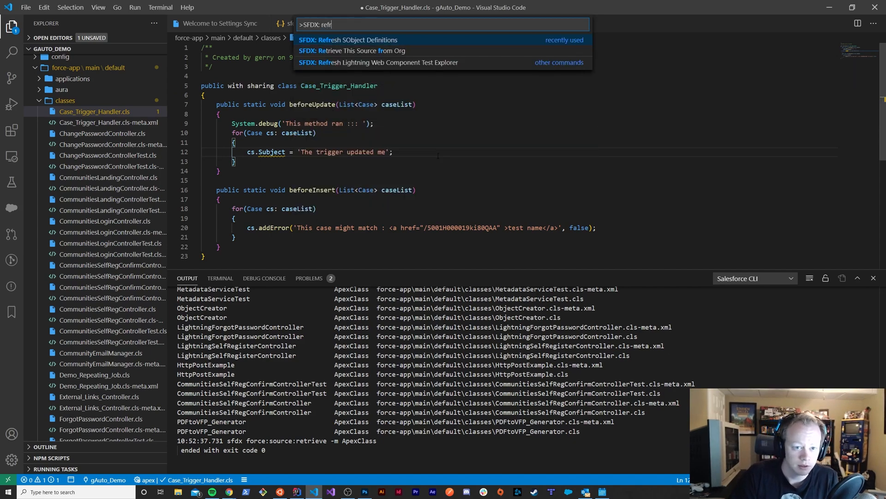
pyautogui.press('Return')
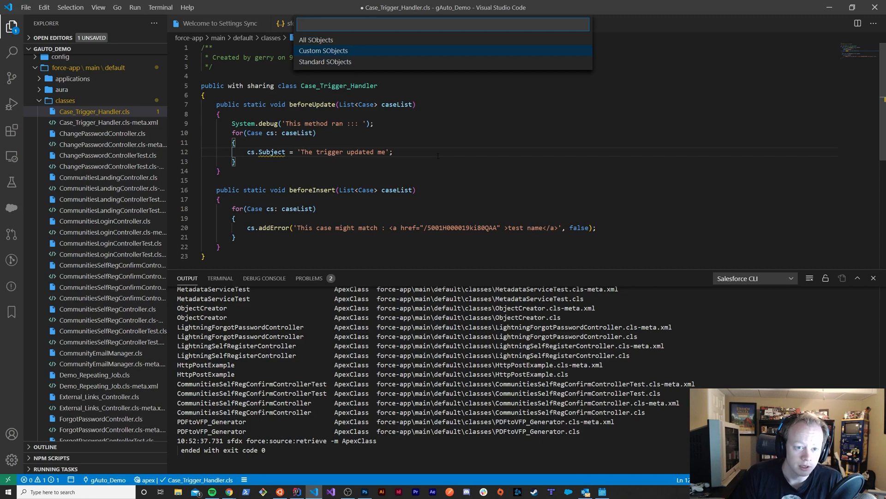
pyautogui.press('Up')
pyautogui.press('Up')
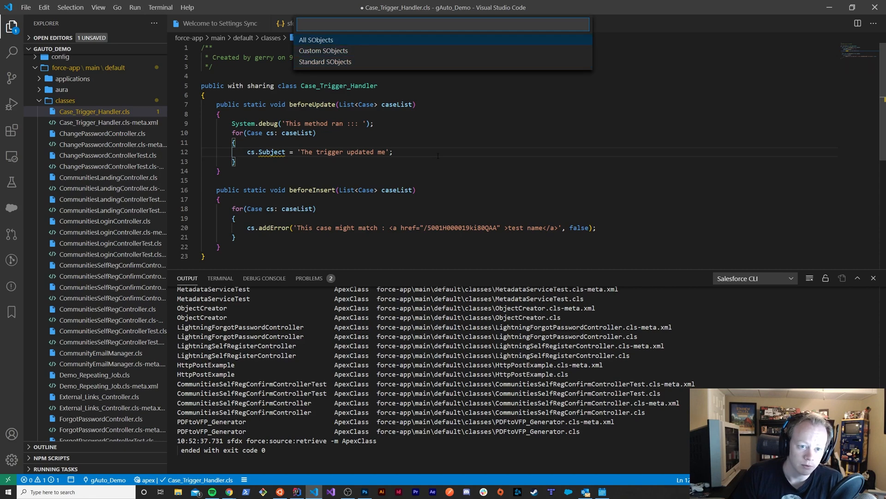
pyautogui.press('Return')
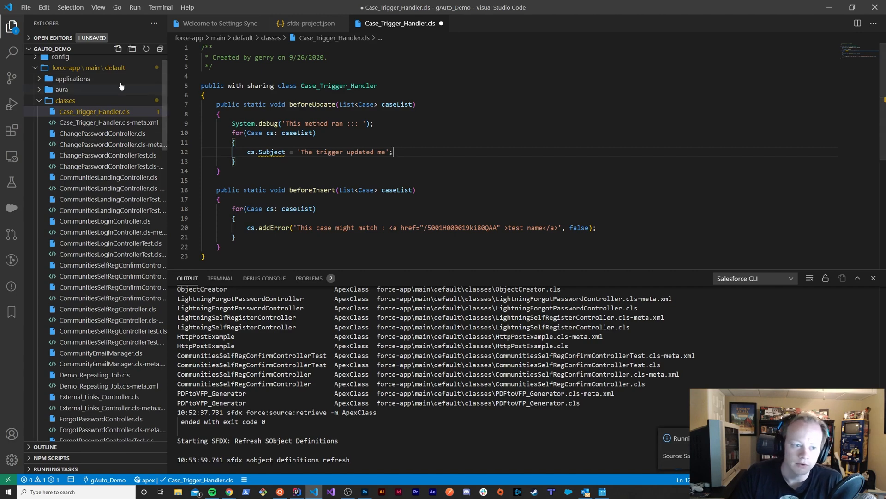
pyautogui.scroll(1, 75, 90)
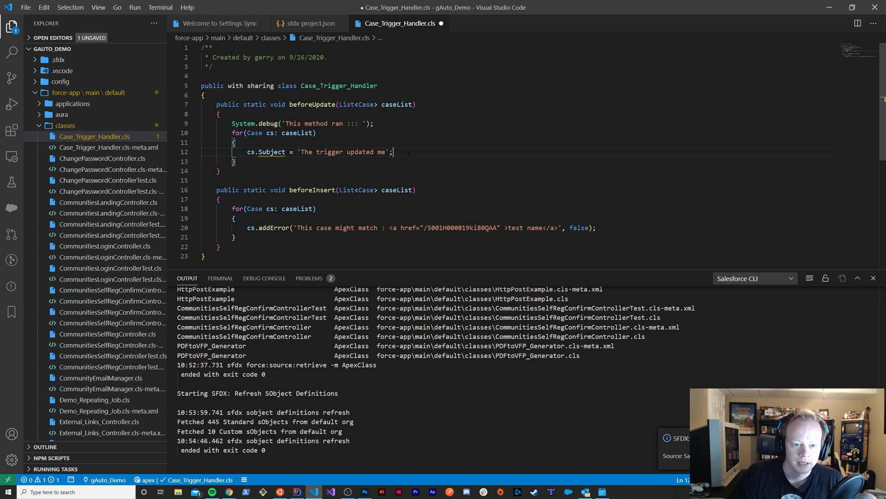
# Enter cs. below the Subject assignment, browse the suggested Case fields, and insert CaseComments
pyautogui.press('Return')
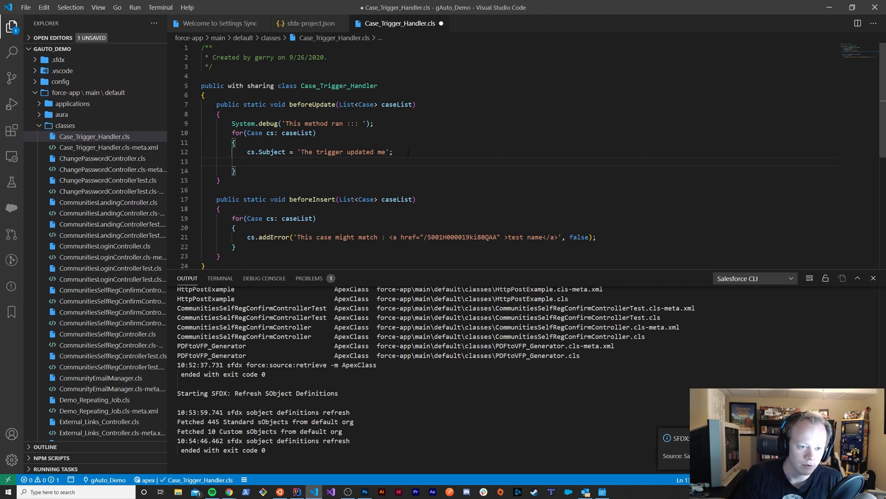
pyautogui.write('cs')
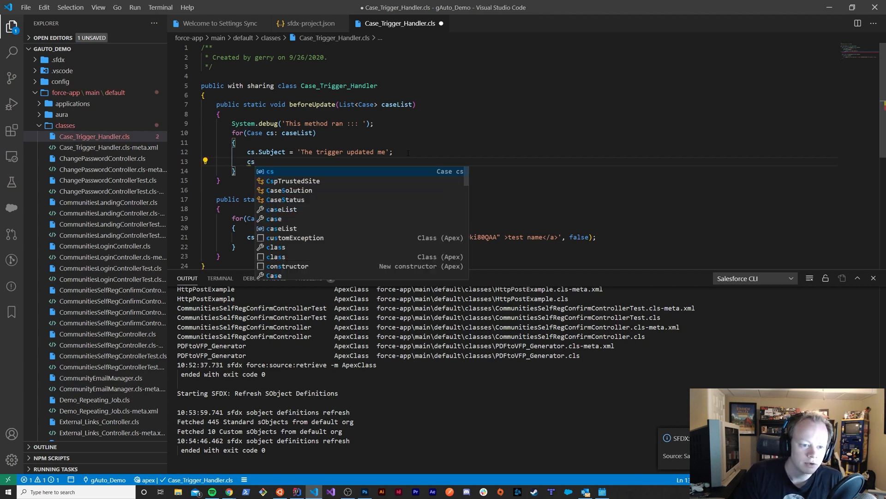
pyautogui.write('.')
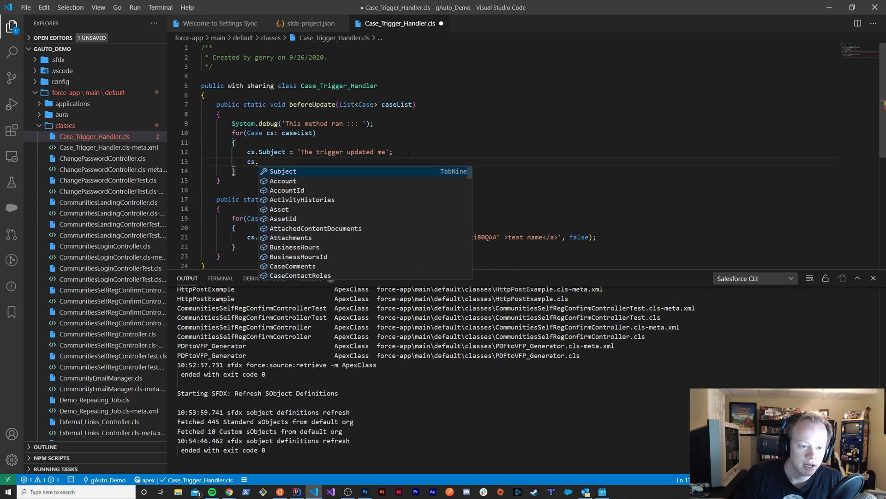
pyautogui.press('Down')
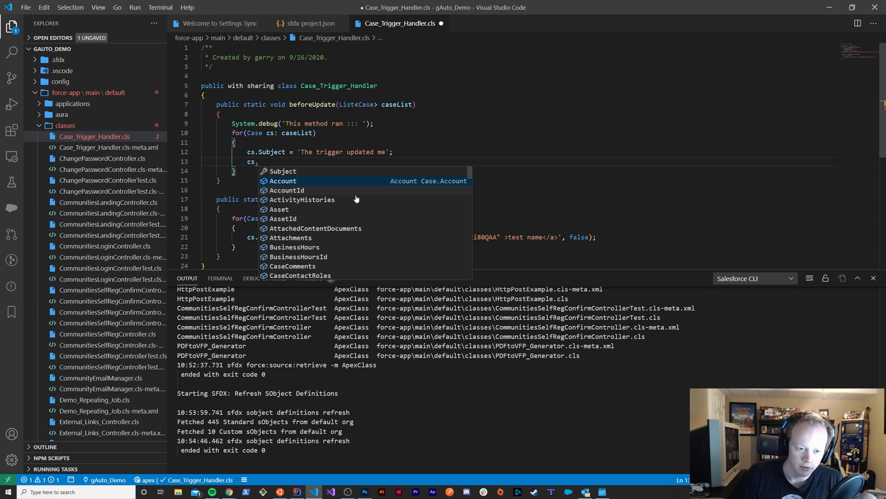
pyautogui.press('Down')
pyautogui.press('Down')
pyautogui.press('Down')
pyautogui.press('Down')
pyautogui.press('Down')
pyautogui.press('Down')
pyautogui.press('Down')
pyautogui.press('Down')
pyautogui.press('Down')
pyautogui.press('Down')
pyautogui.press('Down')
pyautogui.press('Down')
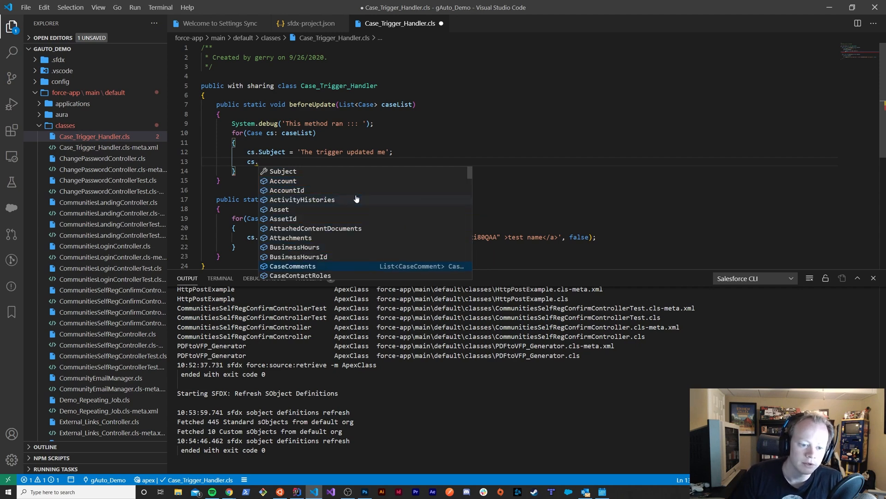
pyautogui.press('Down')
pyautogui.press('Down')
pyautogui.press('Up')
pyautogui.press('Up')
pyautogui.press('Up')
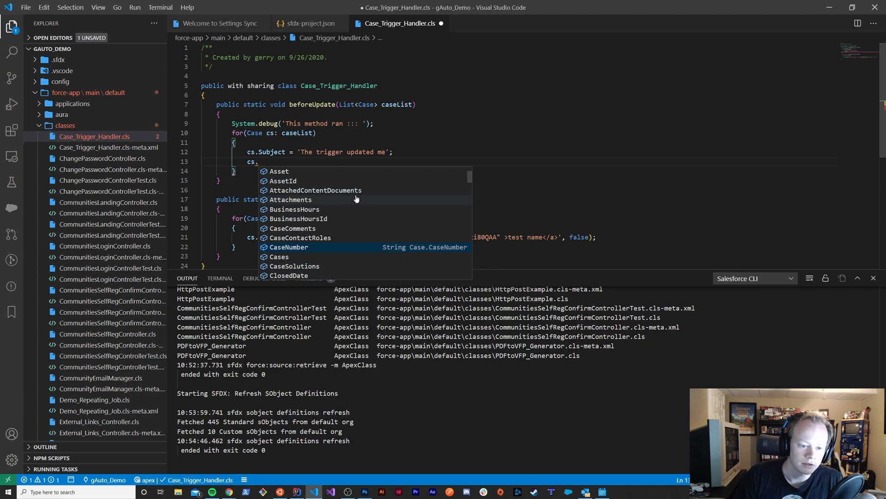
pyautogui.press('Down')
pyautogui.press('Up')
pyautogui.press('Up')
pyautogui.press('Up')
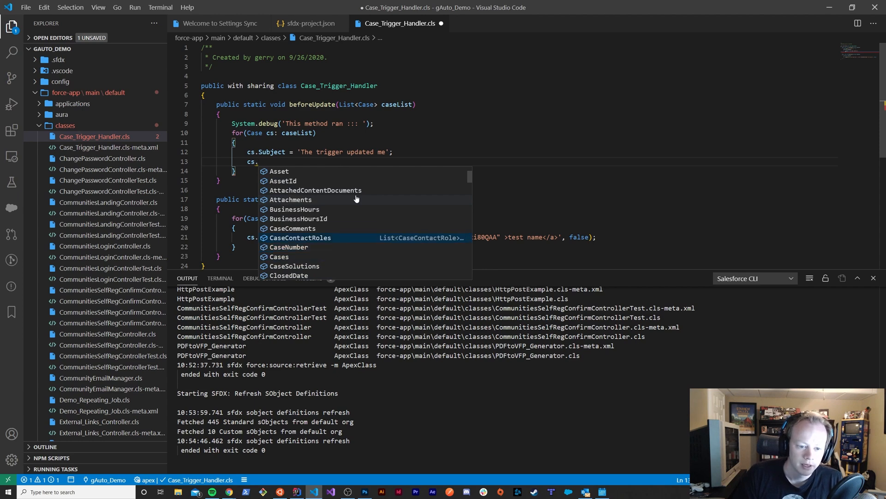
pyautogui.press('Return')
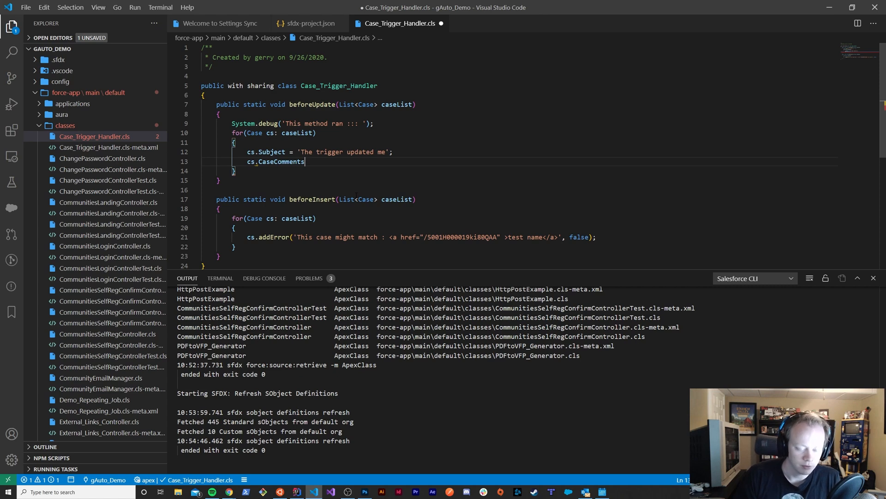
# Remove the cs.CaseComments line from the beforeUpdate loop
pyautogui.hotkey('ctrl', 'BackSpace')
pyautogui.hotkey('ctrl', 'BackSpace')
pyautogui.hotkey('ctrl', 'BackSpace')
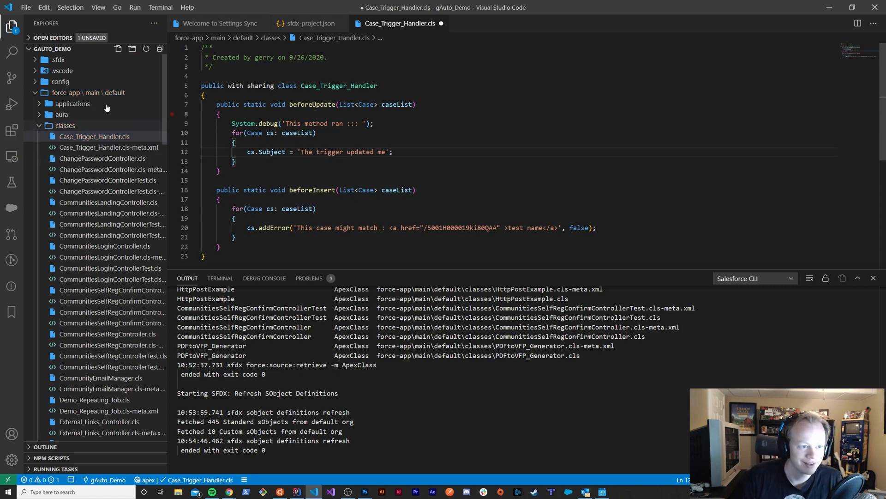
# Check the SFDX deploy and retrieve options available for Case_Trigger_Handler.cls, then dismiss them
pyautogui.scroll(-5, 92, 134)
pyautogui.scroll(5, 85, 157)
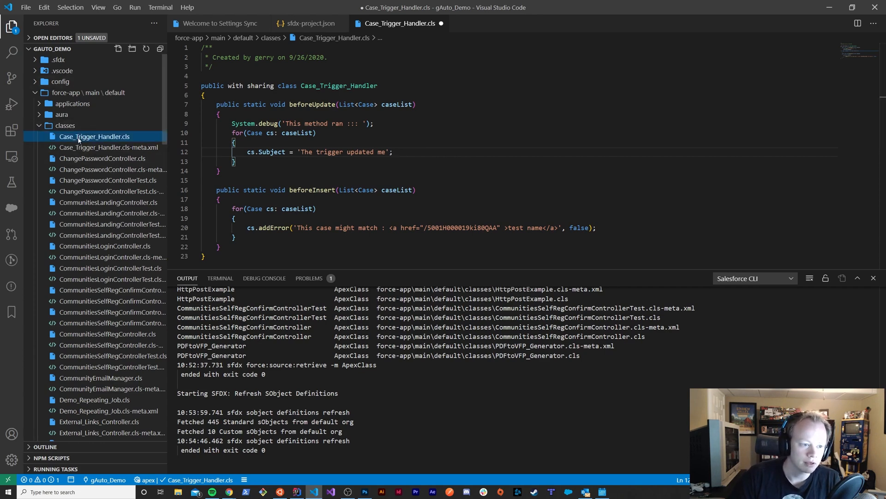
pyautogui.rightClick(64, 137)
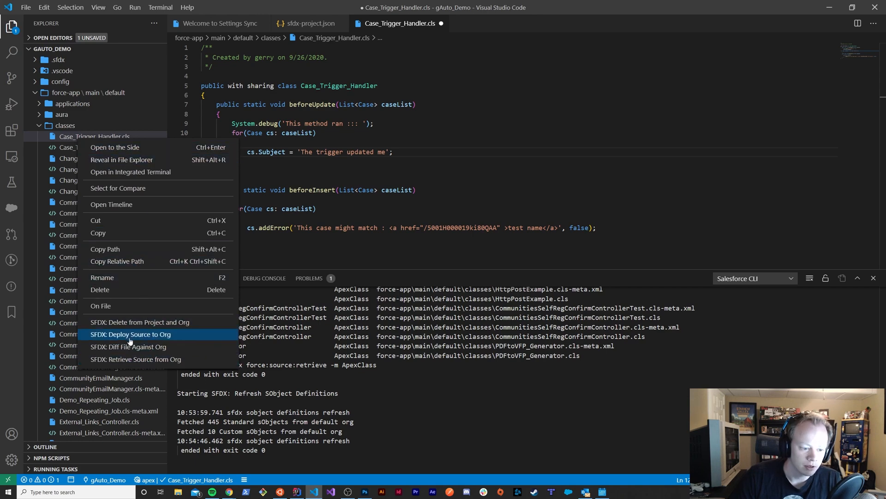
pyautogui.click(207, 330)
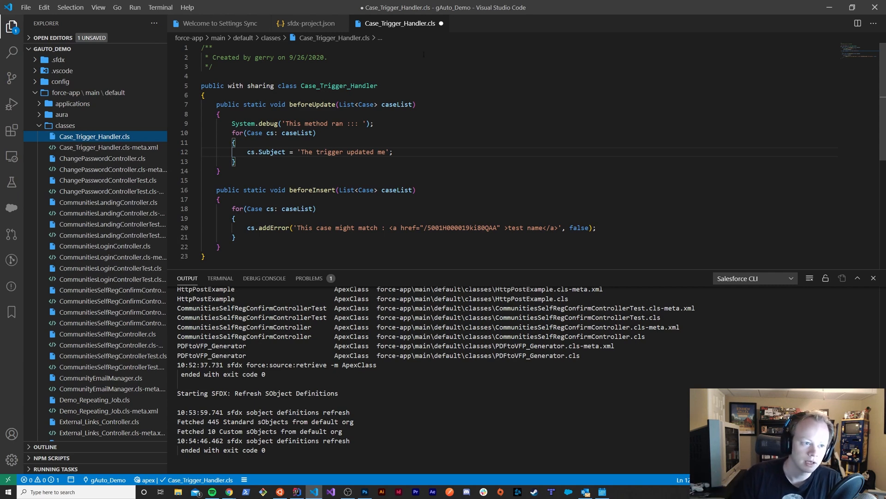
# Open the user settings and show the Salesforce Feature Previews section of the extension settings
pyautogui.click(26, 7)
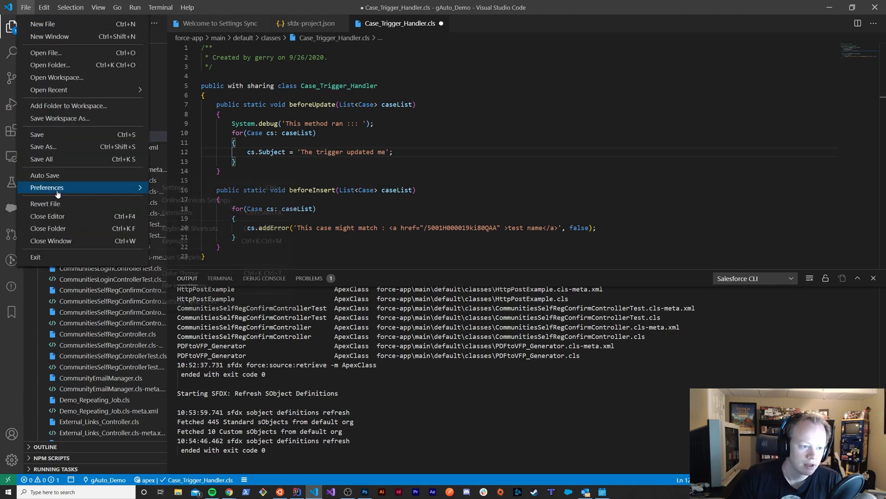
pyautogui.moveTo(57, 187)
pyautogui.click(200, 189)
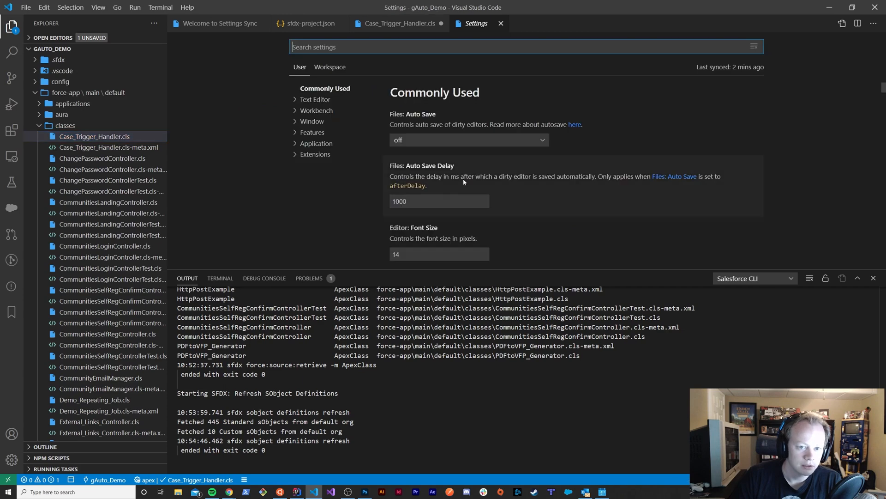
pyautogui.click(295, 155)
pyautogui.scroll(-5, 326, 179)
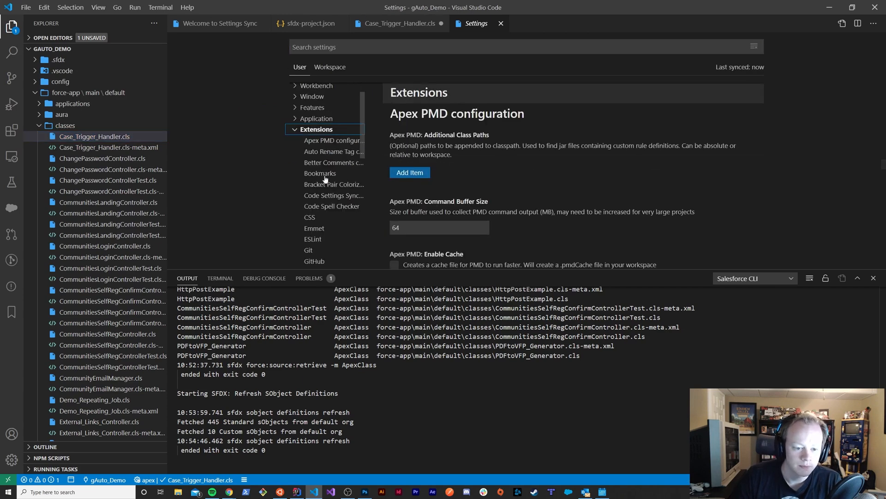
pyautogui.scroll(-5, 325, 180)
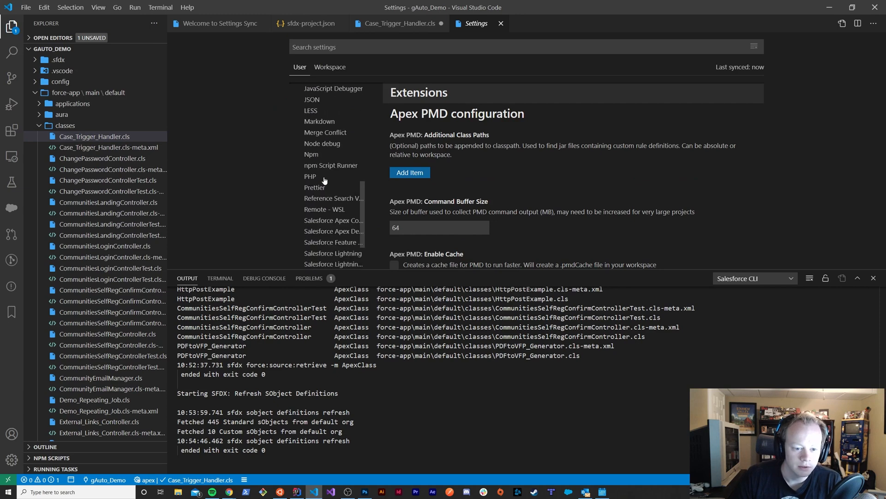
pyautogui.click(318, 244)
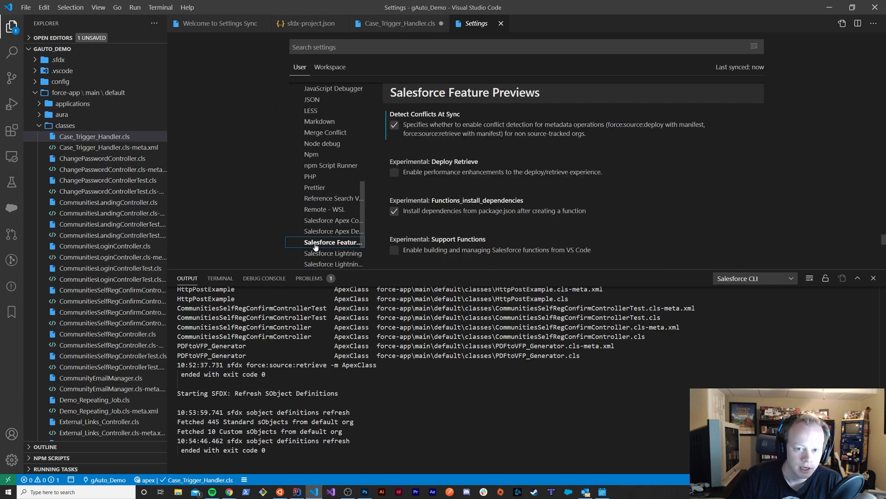
# Turn the Push-or-deploy-on-save: Enabled setting off and back on
pyautogui.scroll(-5, 508, 148)
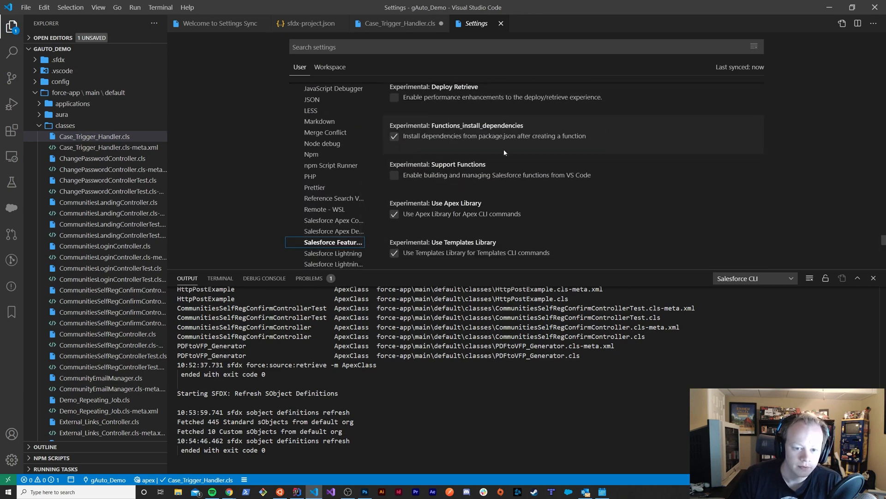
pyautogui.scroll(-1, 462, 162)
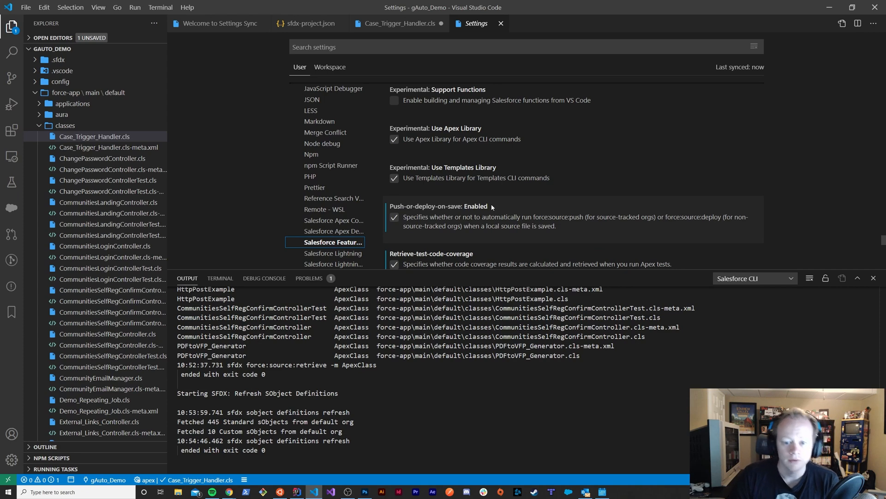
pyautogui.click(395, 218)
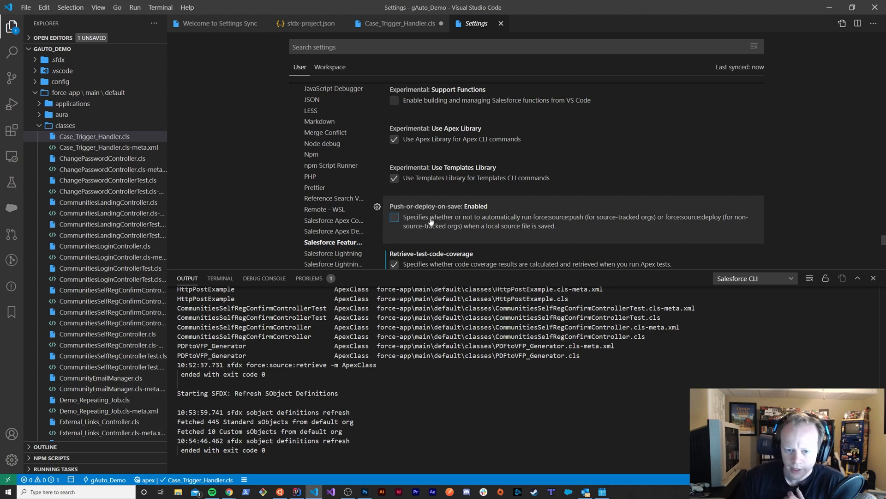
pyautogui.click(394, 217)
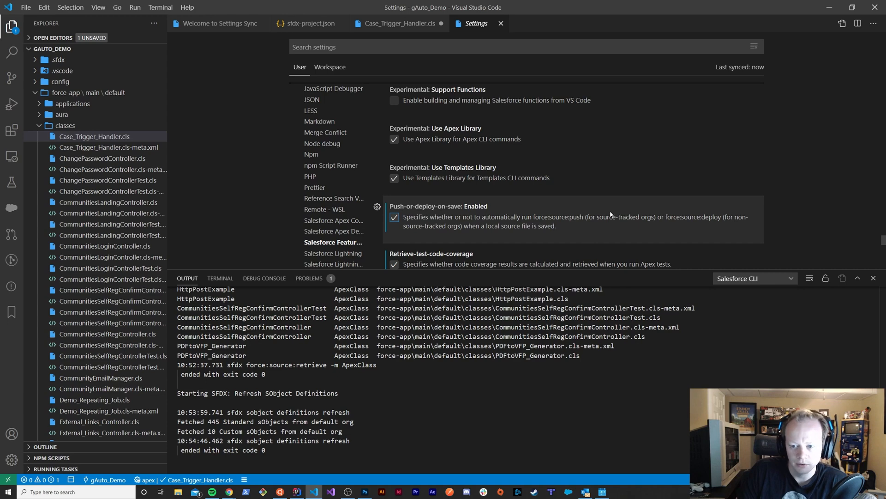
# Turn the Detect Conflicts At Sync setting off and back on
pyautogui.scroll(2, 546, 211)
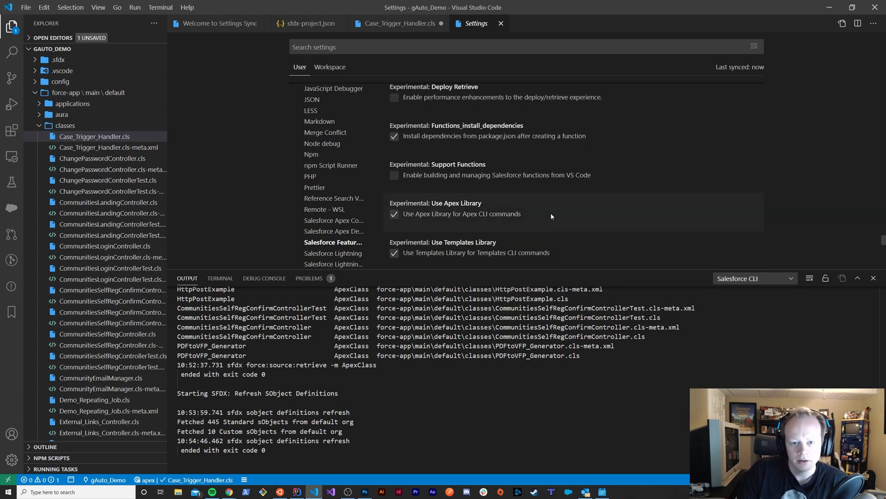
pyautogui.scroll(4, 539, 180)
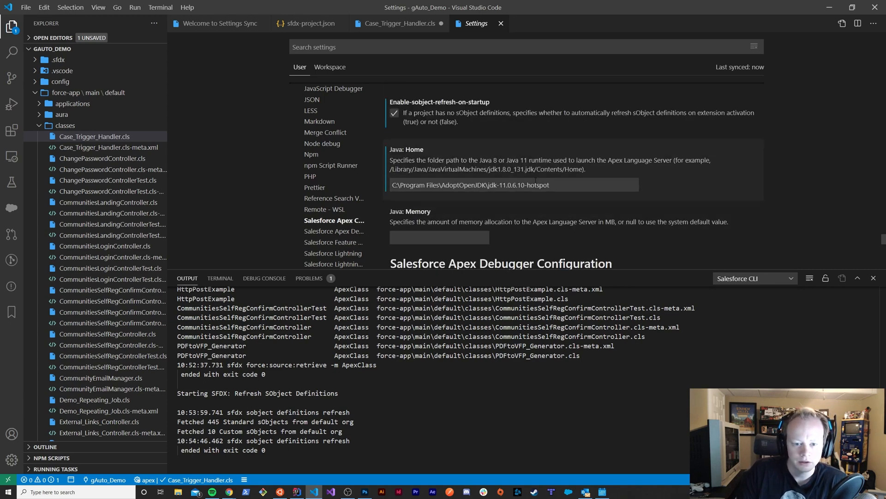
pyautogui.scroll(-2, 535, 188)
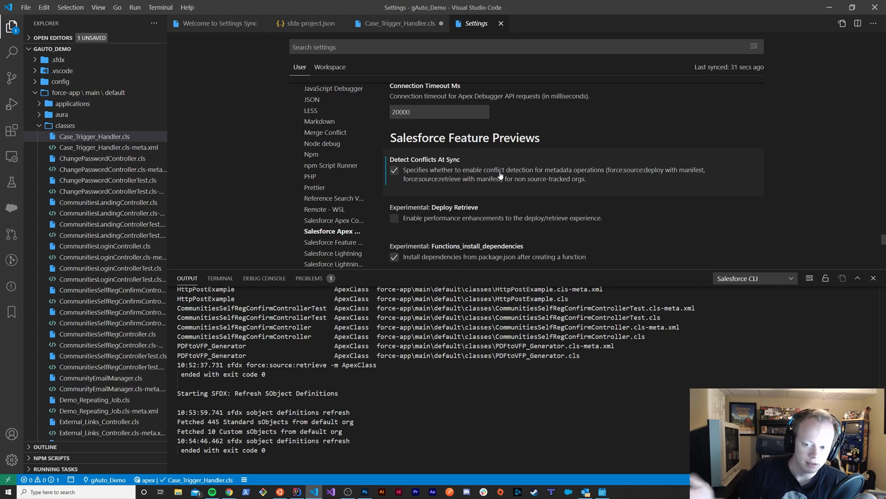
pyautogui.click(394, 174)
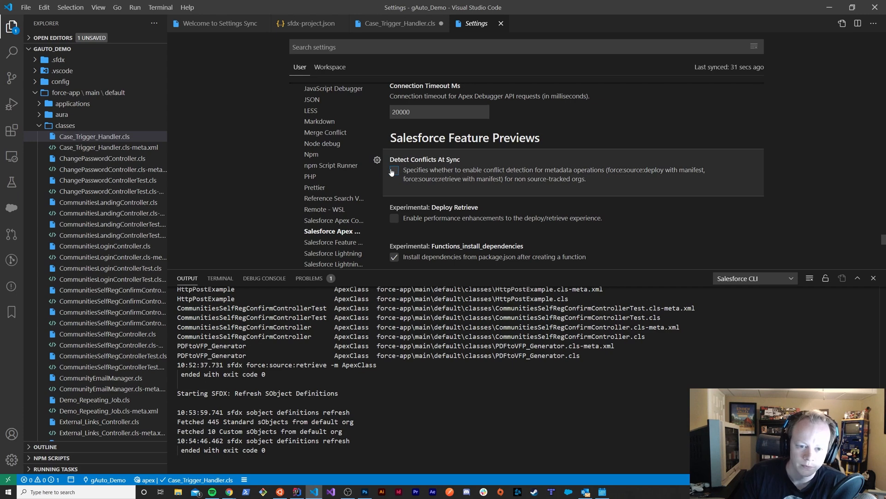
pyautogui.click(393, 171)
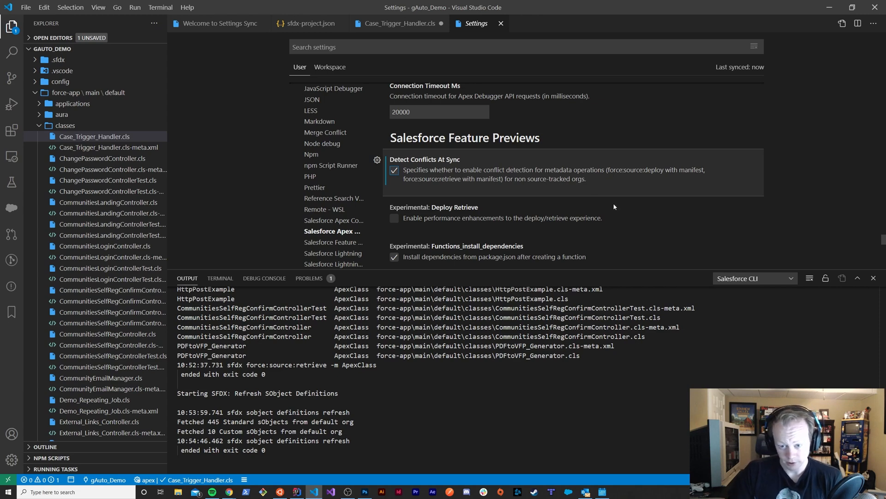
# Glance at the SFDX command list, then turn Enable-sobject-refresh-on-startup off and back on in Salesforce Apex Configuration
pyautogui.scroll(2, 616, 208)
pyautogui.scroll(5, 616, 208)
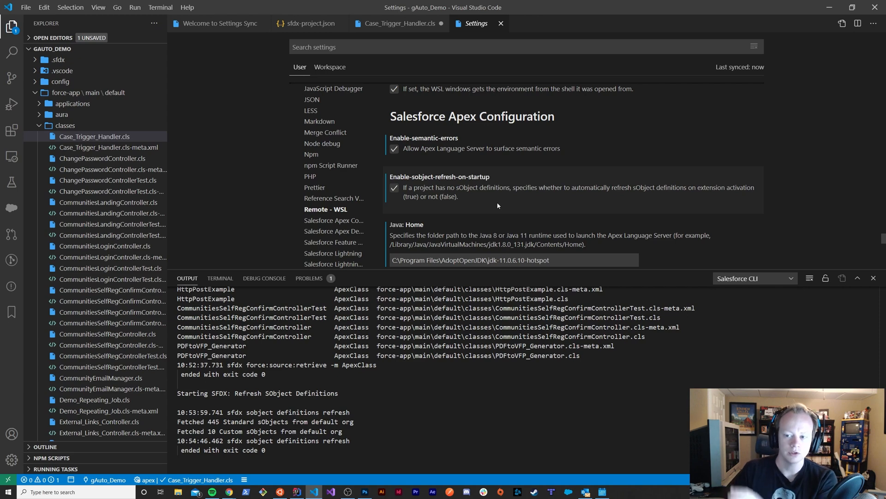
pyautogui.hotkey('ctrl', 'shift', 'p')
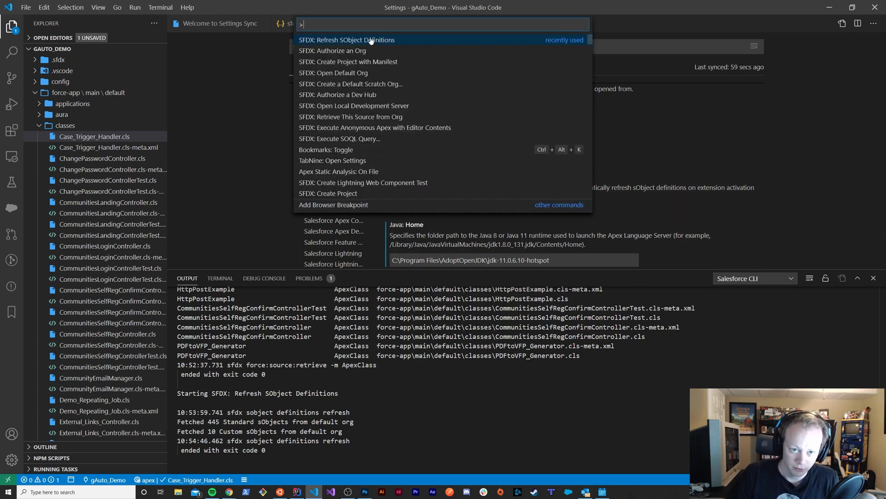
pyautogui.click(716, 151)
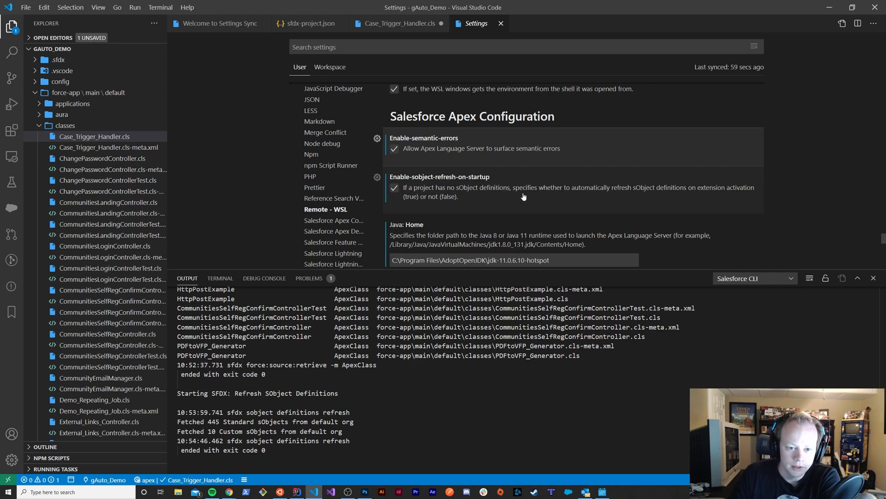
pyautogui.click(406, 193)
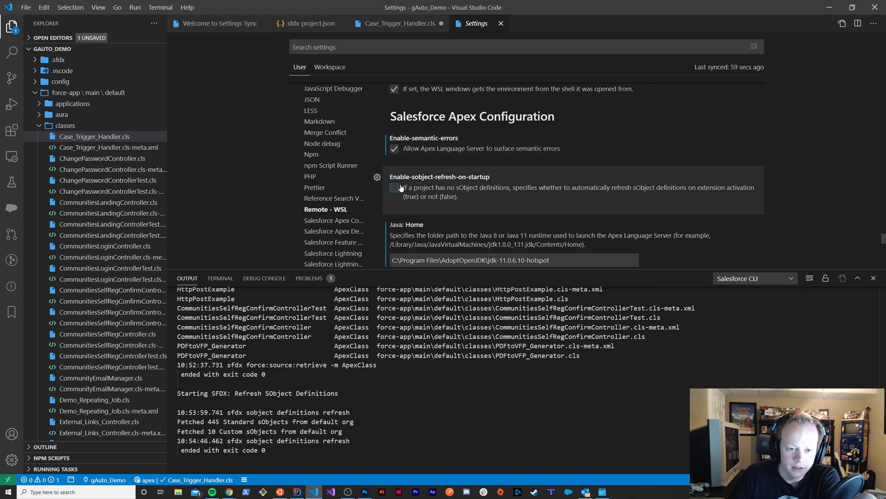
pyautogui.click(393, 193)
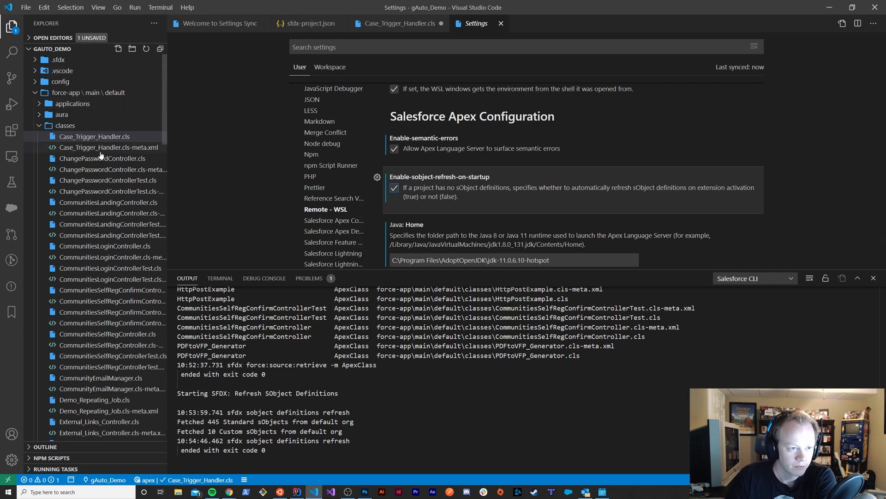
# Examine the gAuto_Demo metadata types in the Org Browser with the Apex Classes list collapsed
pyautogui.scroll(-3, 533, 181)
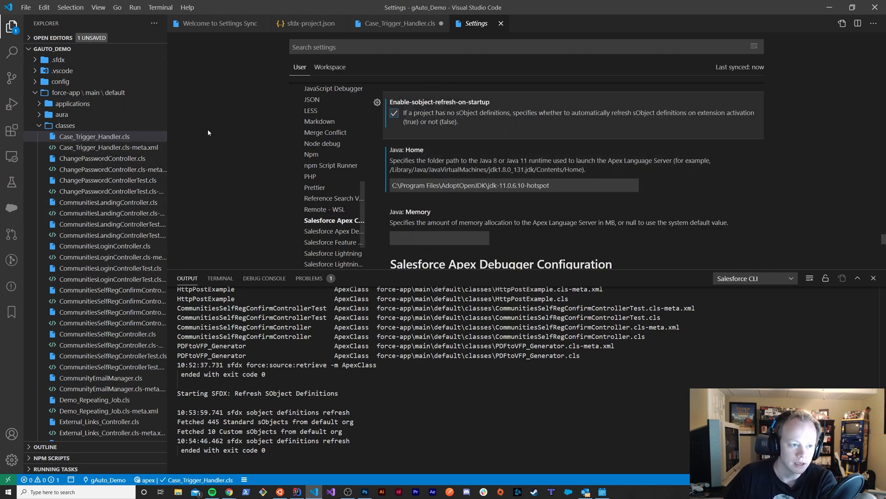
pyautogui.click(12, 208)
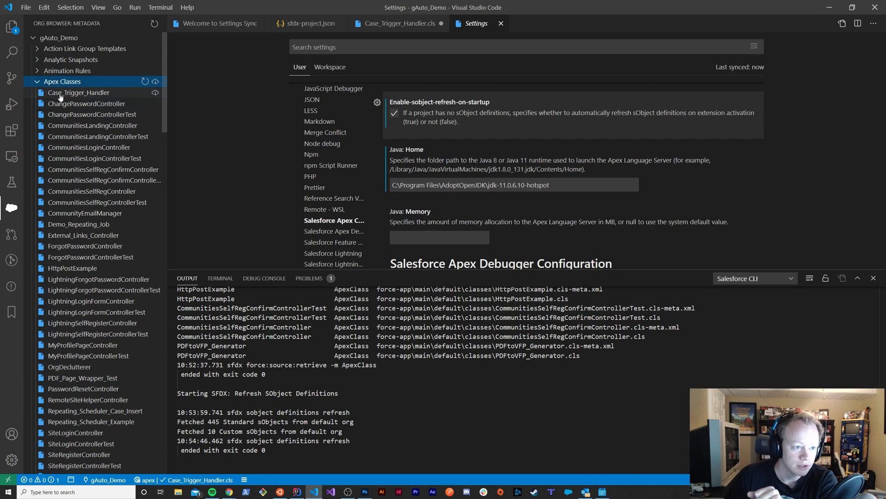
pyautogui.click(37, 82)
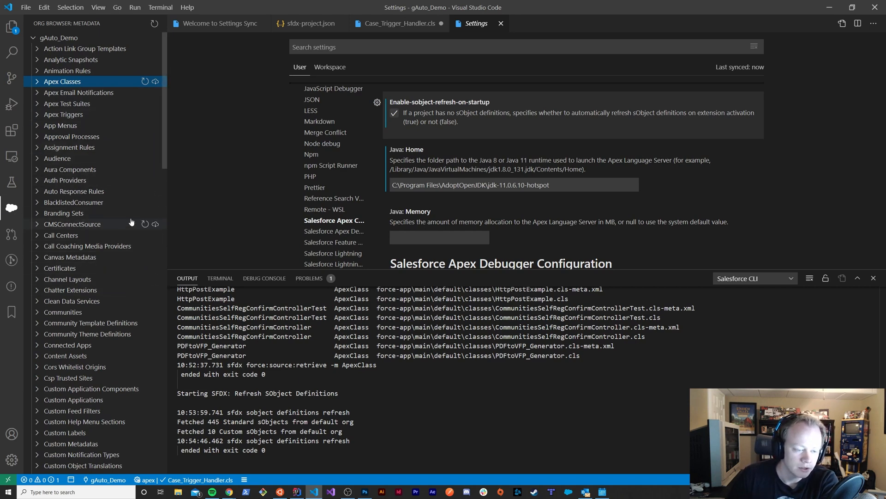
pyautogui.scroll(-2, 137, 219)
pyautogui.scroll(-3, 127, 221)
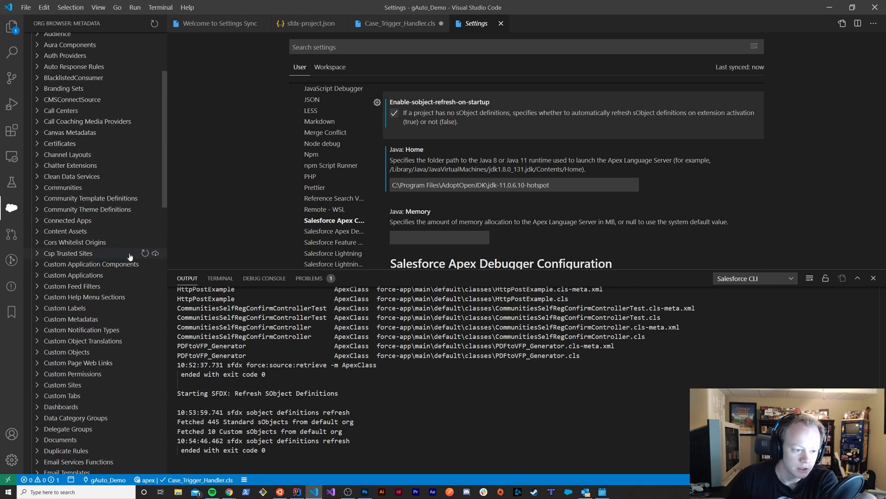
pyautogui.scroll(-2, 139, 222)
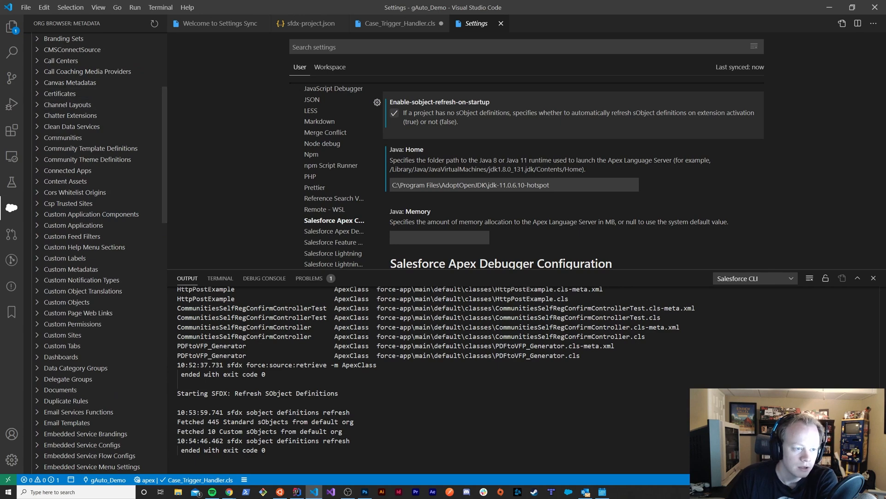
# Return to the project files, collapse the classes folder, and open package.xml from the manifest folder
pyautogui.click(11, 26)
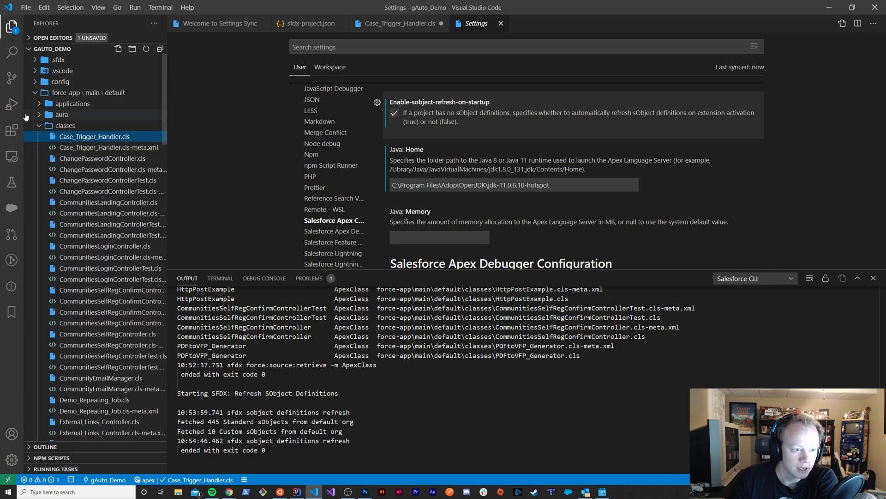
pyautogui.click(43, 129)
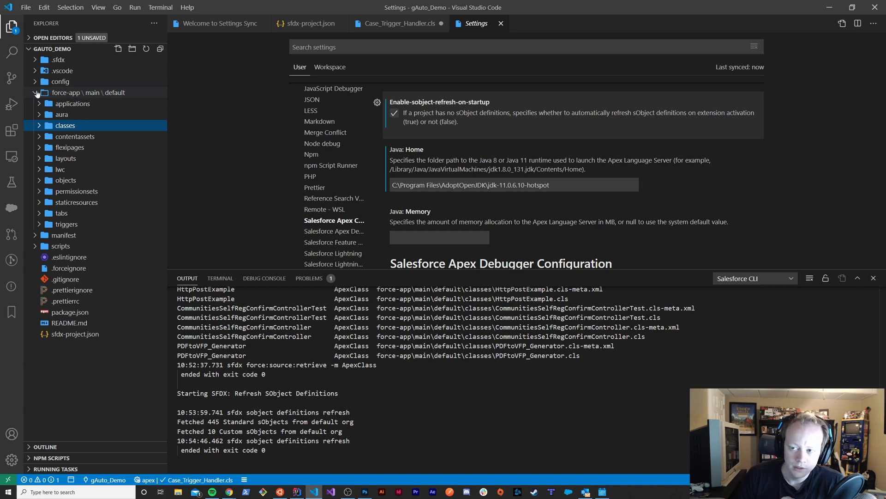
pyautogui.click(41, 236)
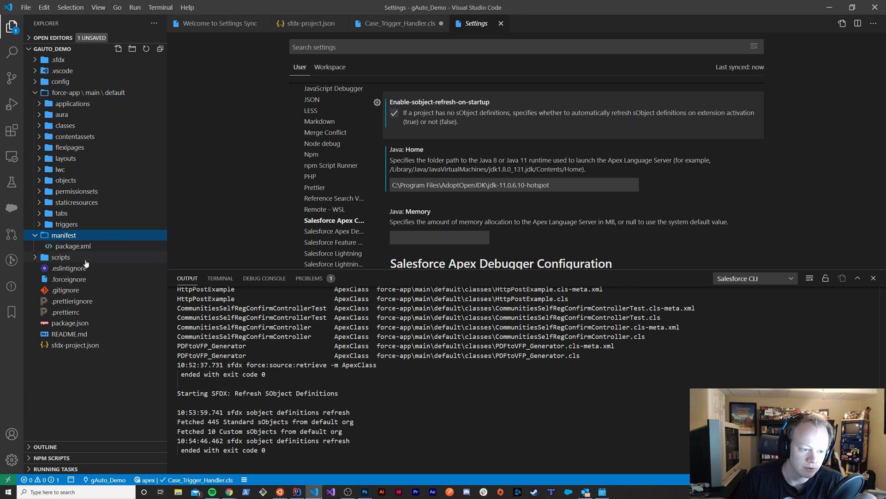
pyautogui.click(58, 248)
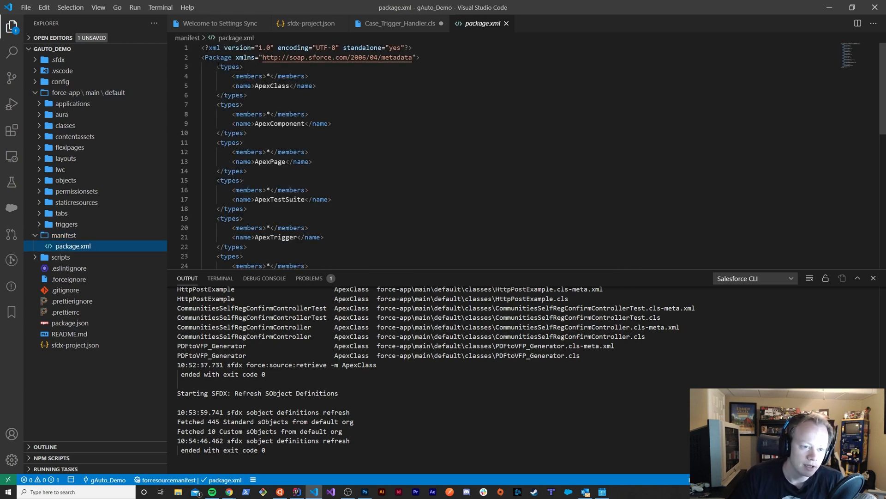
# Highlight the types blocks in package.xml from ApexClass through StaticResource to review them, then clear the selection
pyautogui.moveTo(216, 66); pyautogui.dragTo(336, 255)
pyautogui.scroll(-1, 360, 240)
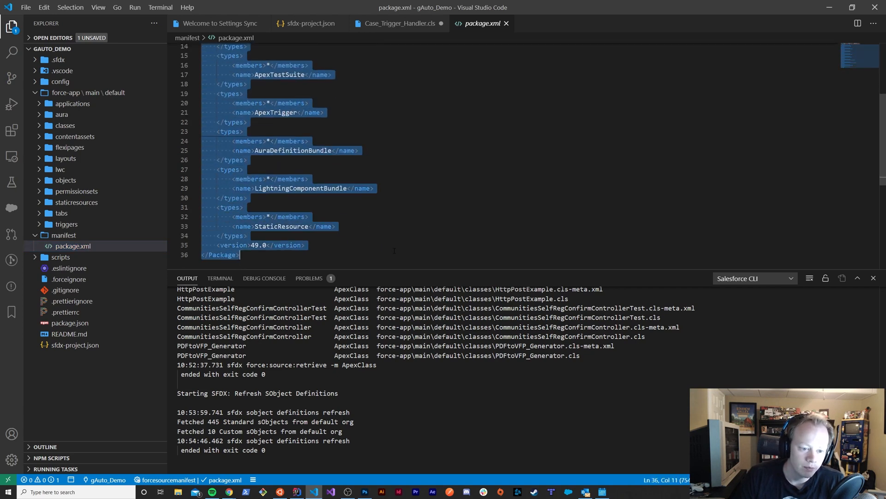
pyautogui.moveTo(387, 228); pyautogui.dragTo(385, 232)
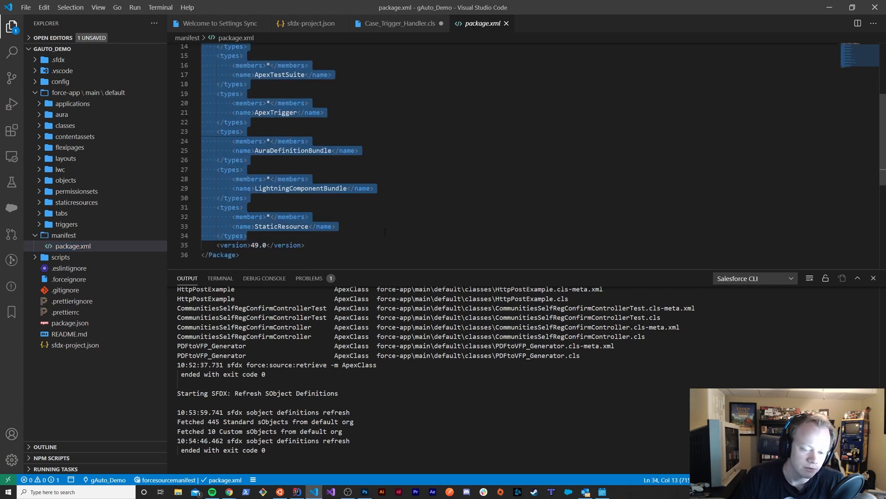
pyautogui.click(385, 232)
pyautogui.moveTo(251, 236); pyautogui.dragTo(220, 67)
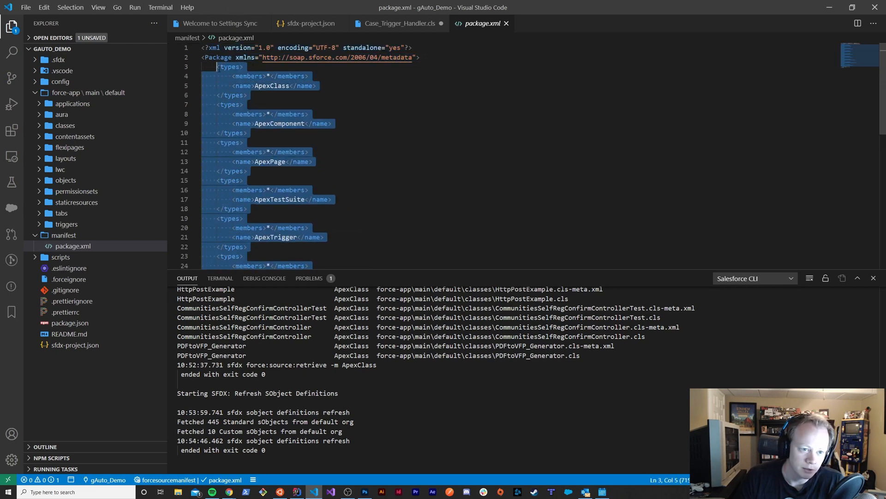
pyautogui.click(406, 103)
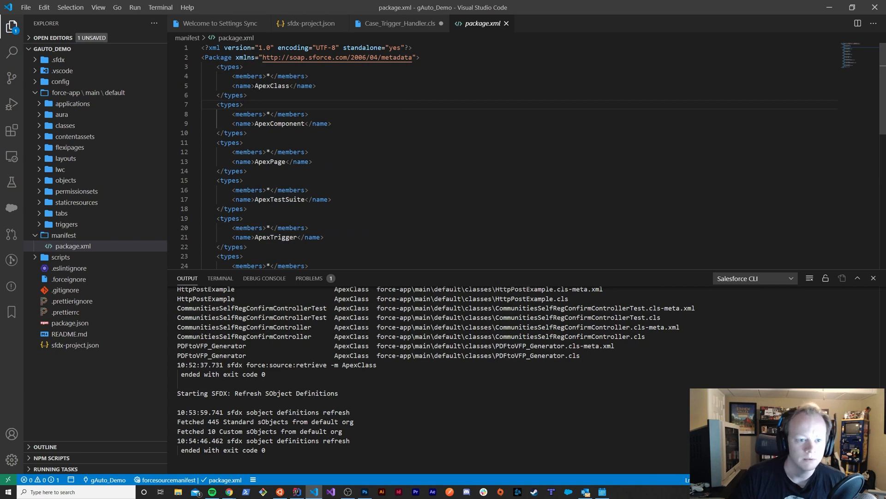
# Highlight the ApexClass name and its wildcard member in the first types block of package.xml to review them
pyautogui.doubleClick(273, 86)
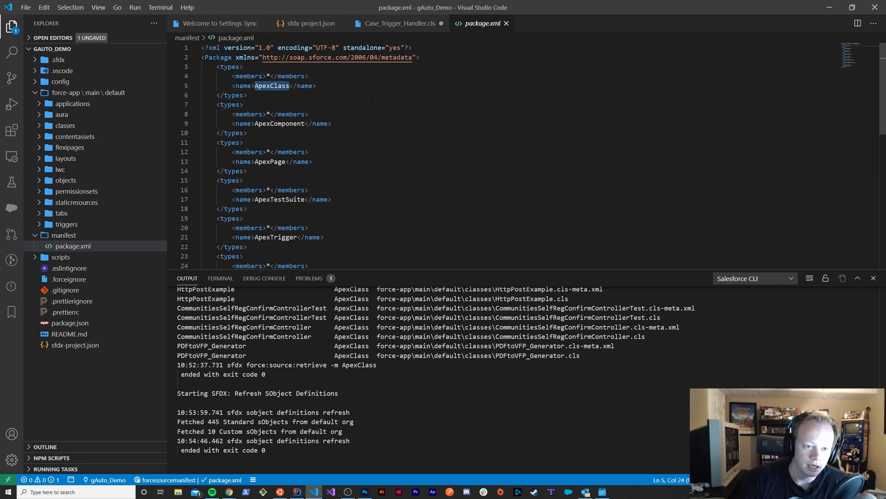
pyautogui.click(361, 80)
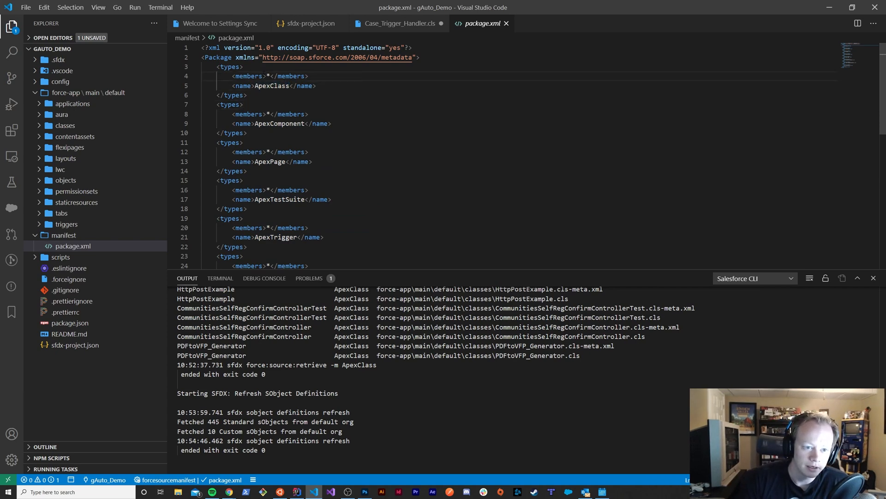
pyautogui.moveTo(267, 76); pyautogui.dragTo(271, 76)
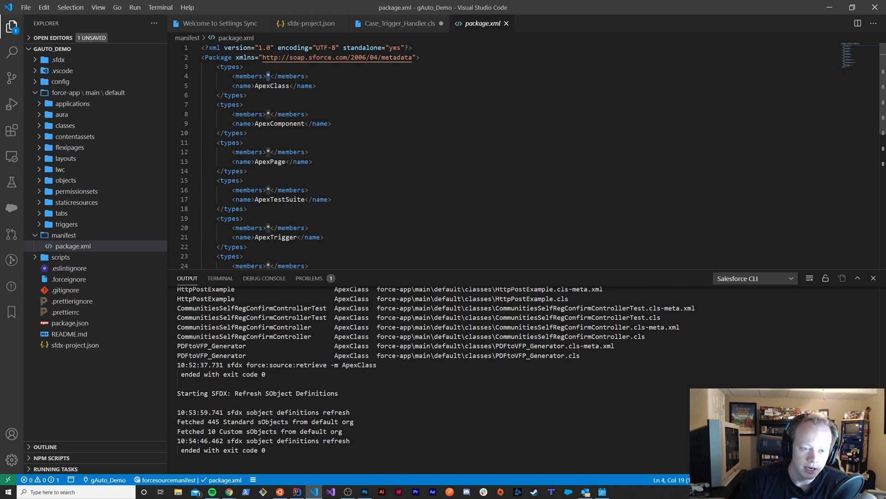
pyautogui.click(336, 82)
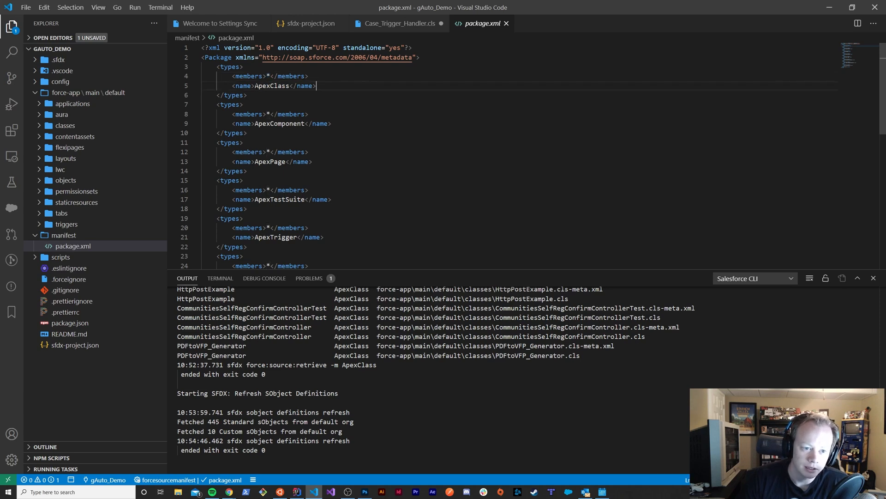
pyautogui.moveTo(256, 86); pyautogui.dragTo(271, 76)
pyautogui.click(318, 86)
pyautogui.click(327, 77)
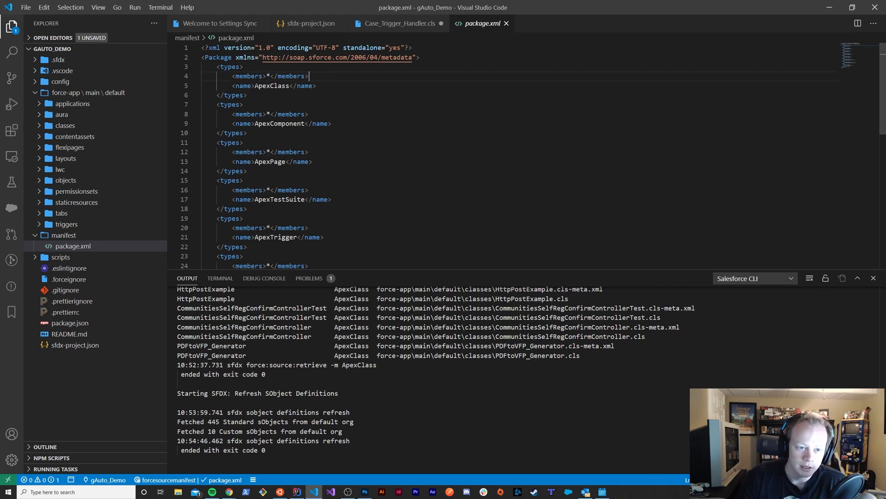
pyautogui.moveTo(255, 86); pyautogui.dragTo(290, 87)
pyautogui.click(319, 87)
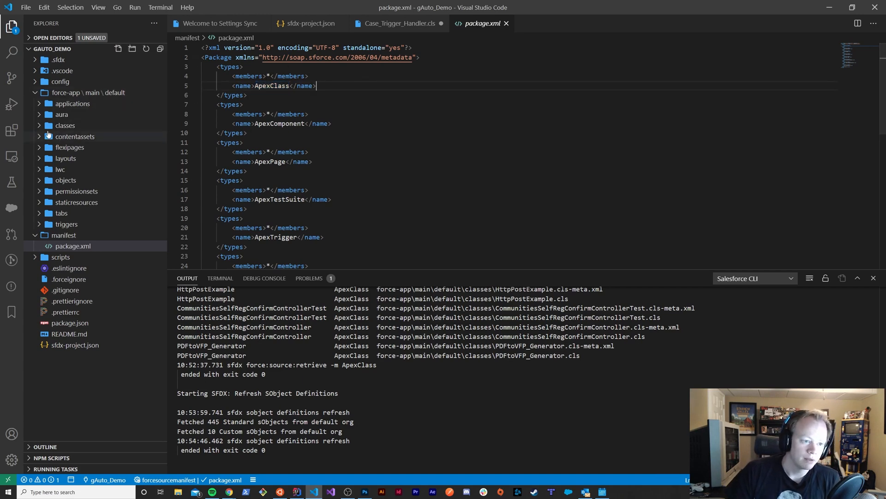
# Expand the classes folder in the project files and compare its contents with the wildcard ApexClass entry in package.xml
pyautogui.click(64, 126)
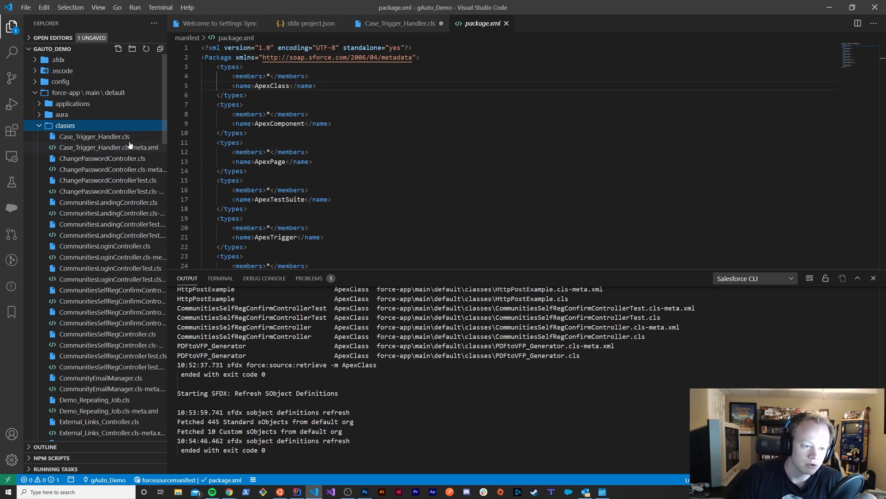
pyautogui.click(270, 76)
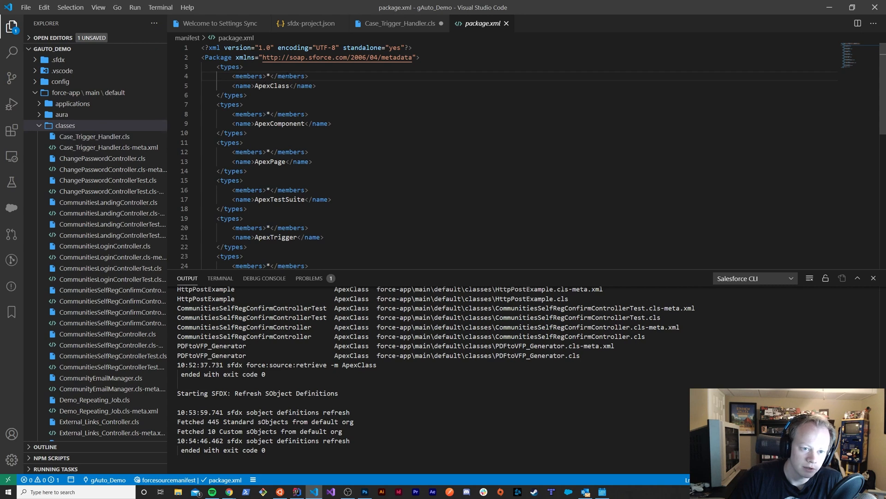
pyautogui.moveTo(358, 91); pyautogui.dragTo(232, 76)
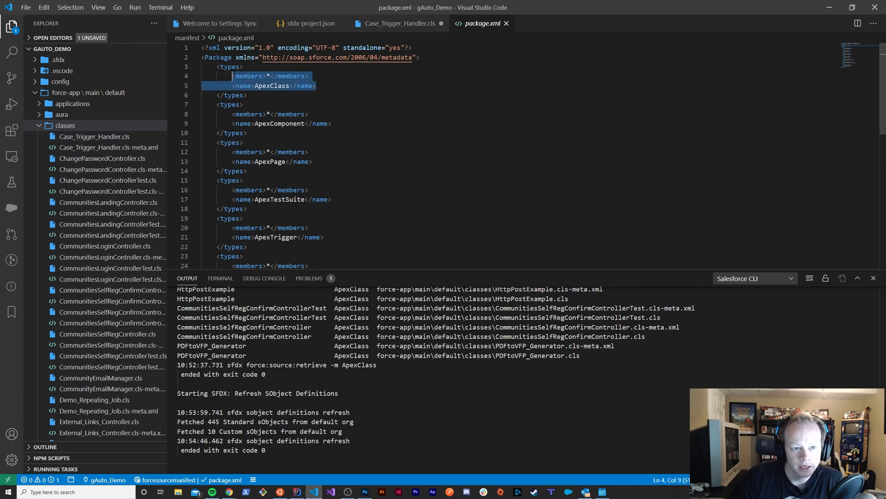
pyautogui.click(345, 72)
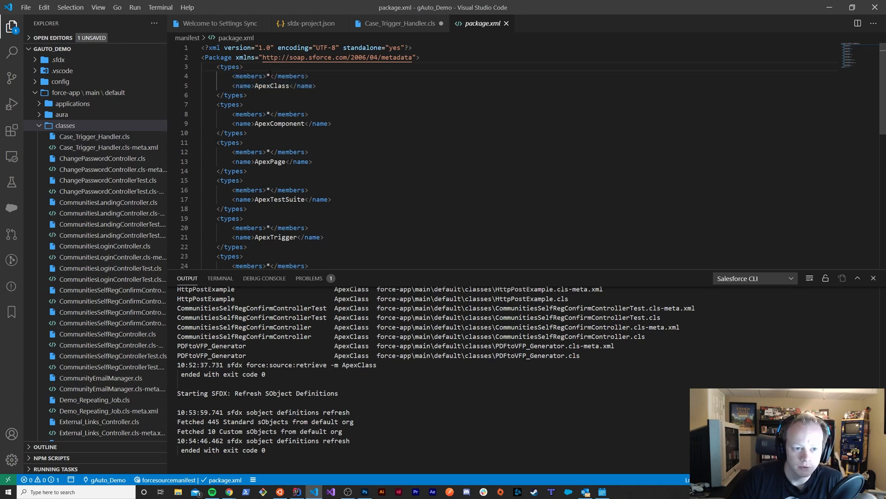
pyautogui.doubleClick(271, 76)
pyautogui.click(306, 77)
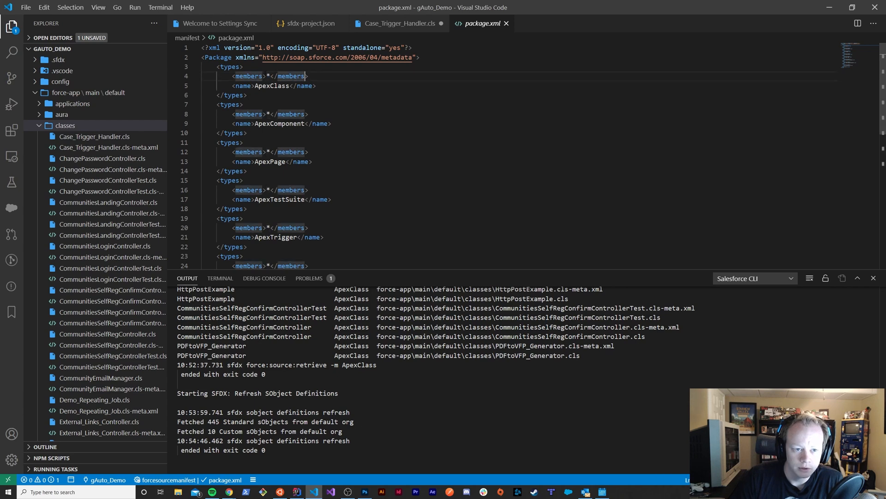
pyautogui.moveTo(267, 77); pyautogui.dragTo(271, 76)
pyautogui.click(305, 76)
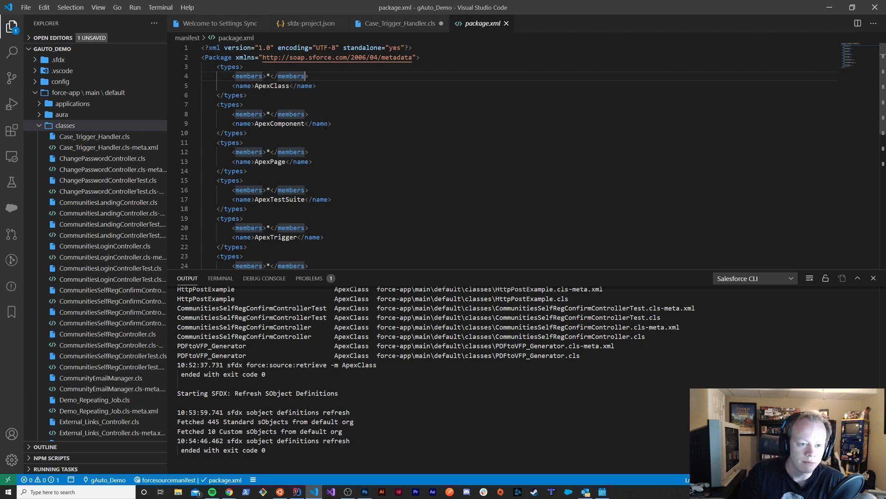
pyautogui.click(347, 102)
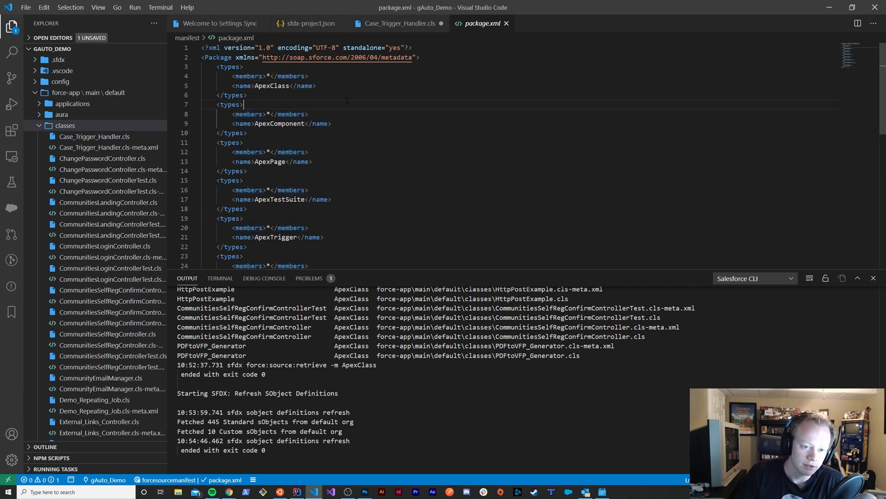
# Examine the structure of the ApexClass and ApexComponent types blocks in package.xml, including their tags and wildcard members
pyautogui.moveTo(217, 67); pyautogui.dragTo(271, 115)
pyautogui.click(287, 96)
pyautogui.moveTo(221, 67); pyautogui.dragTo(233, 76)
pyautogui.click(314, 114)
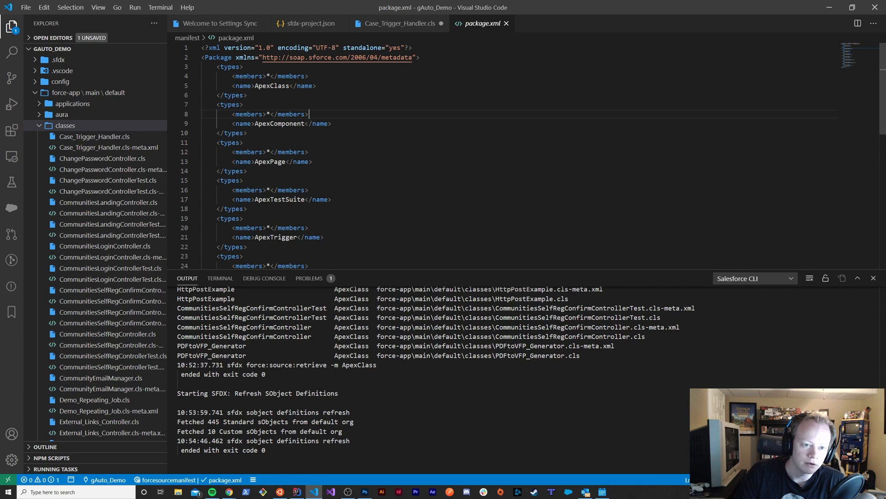
pyautogui.scroll(-5, 283, 92)
pyautogui.scroll(5, 282, 96)
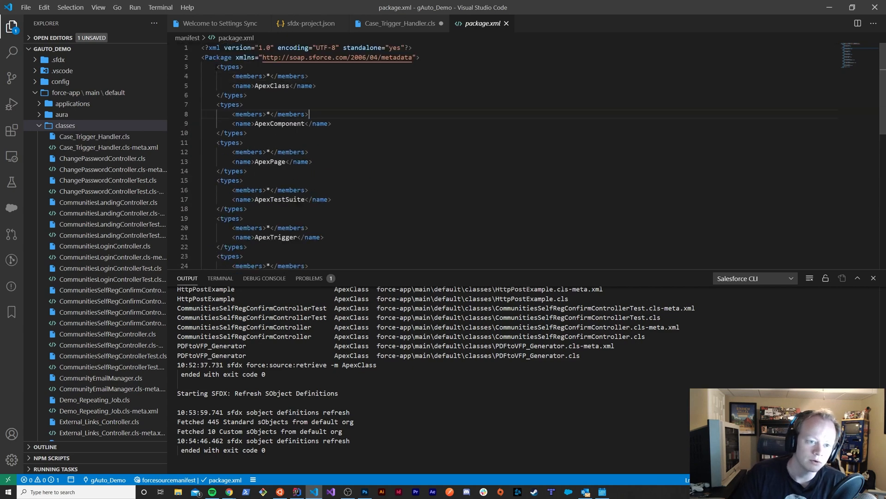
pyautogui.moveTo(217, 67); pyautogui.dragTo(246, 105)
pyautogui.click(363, 124)
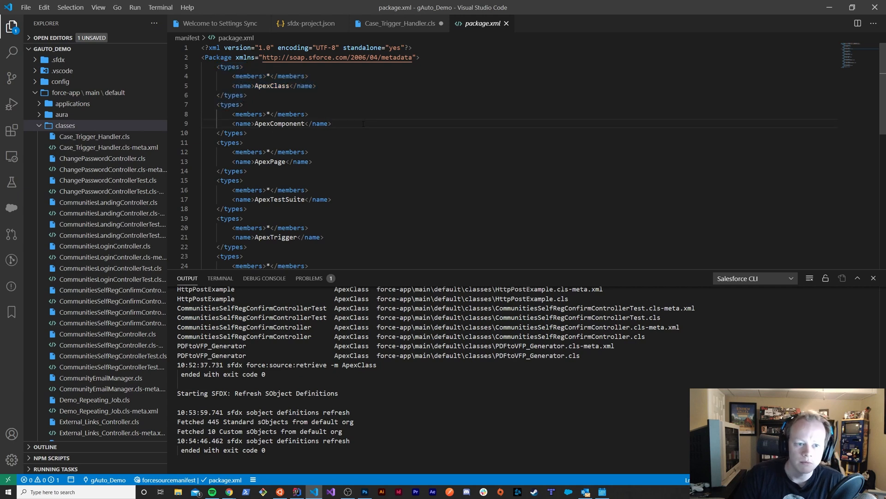
pyautogui.moveTo(321, 115); pyautogui.dragTo(270, 76)
pyautogui.click(309, 86)
pyautogui.click(306, 77)
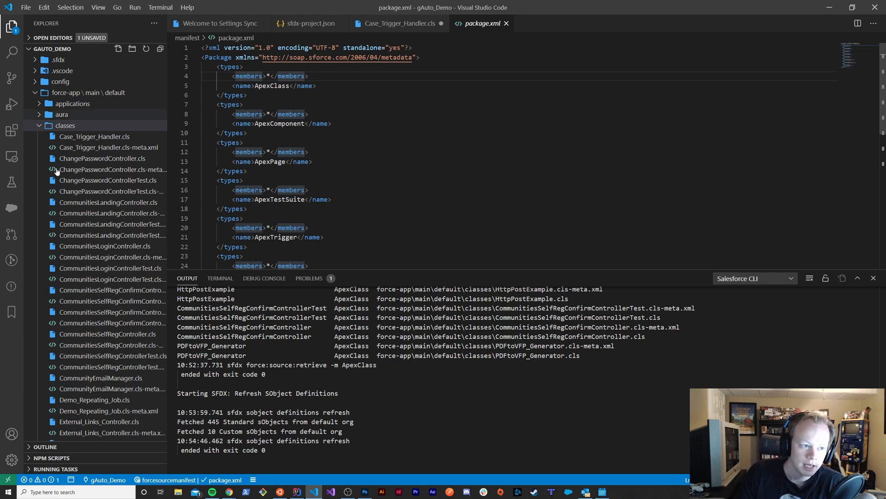
# Glance at the gAuto_Demo metadata types in the Org Browser, then return to the project files and highlight the package.xml entries through ApexPage
pyautogui.click(12, 208)
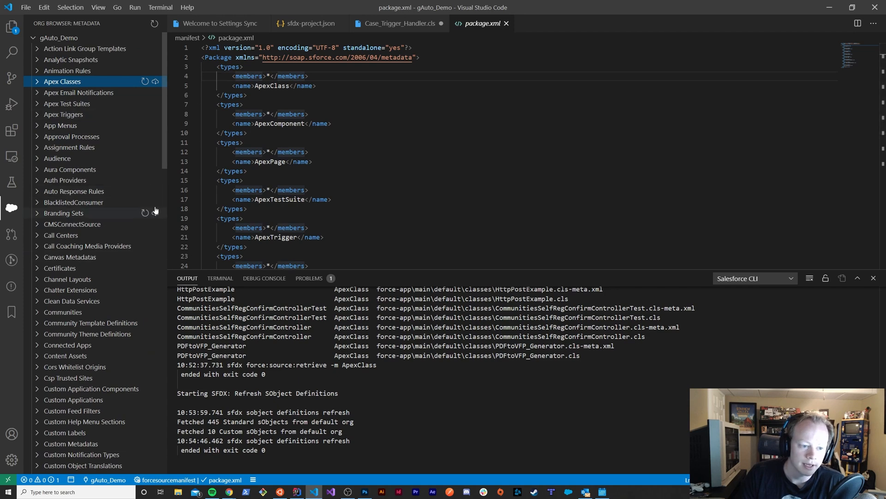
pyautogui.click(12, 29)
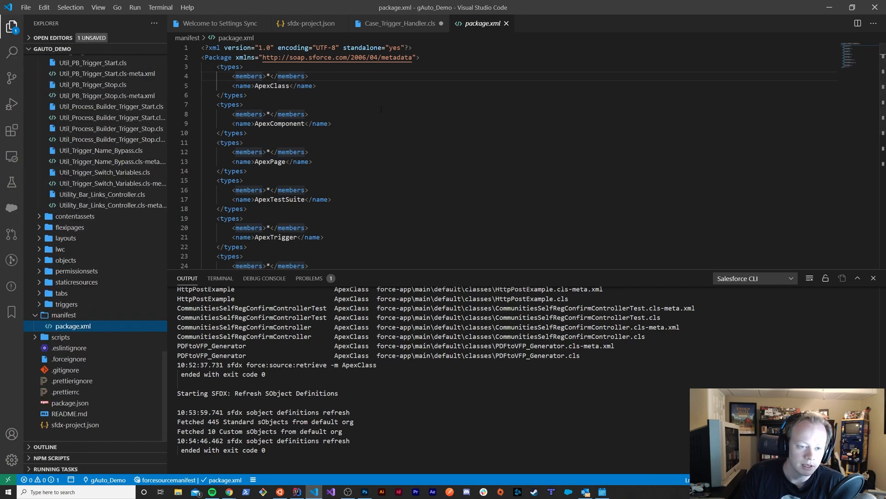
pyautogui.moveTo(231, 76); pyautogui.dragTo(319, 161)
pyautogui.click(320, 143)
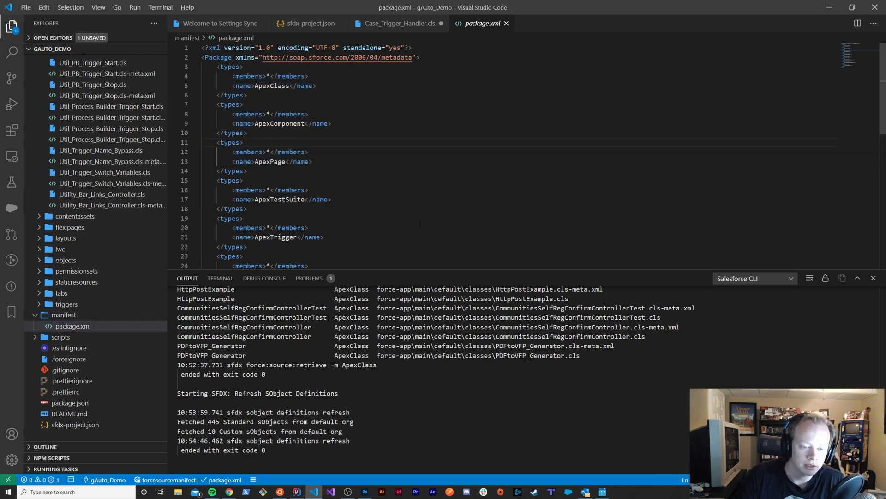
pyautogui.scroll(-5, 341, 138)
pyautogui.scroll(5, 359, 169)
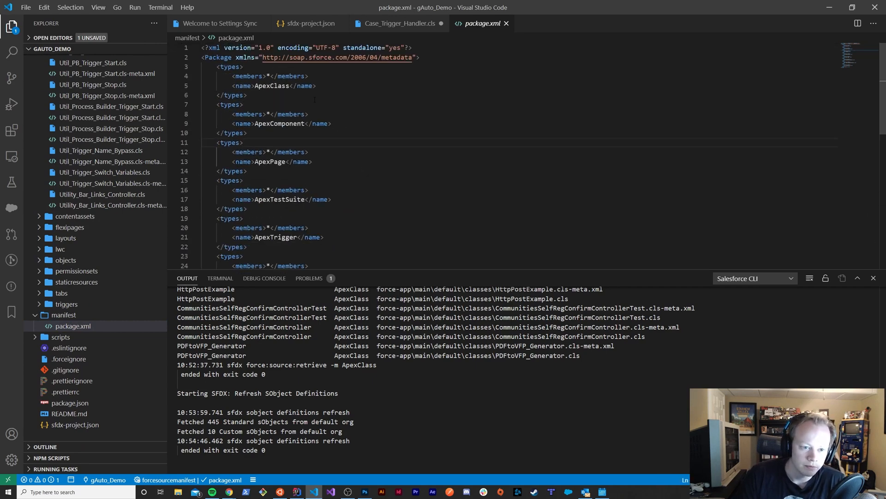
# Review the metadata type names in package.xml from ApexClass through StaticResource, then return to the start of the file
pyautogui.moveTo(268, 76); pyautogui.dragTo(289, 85)
pyautogui.click(425, 83)
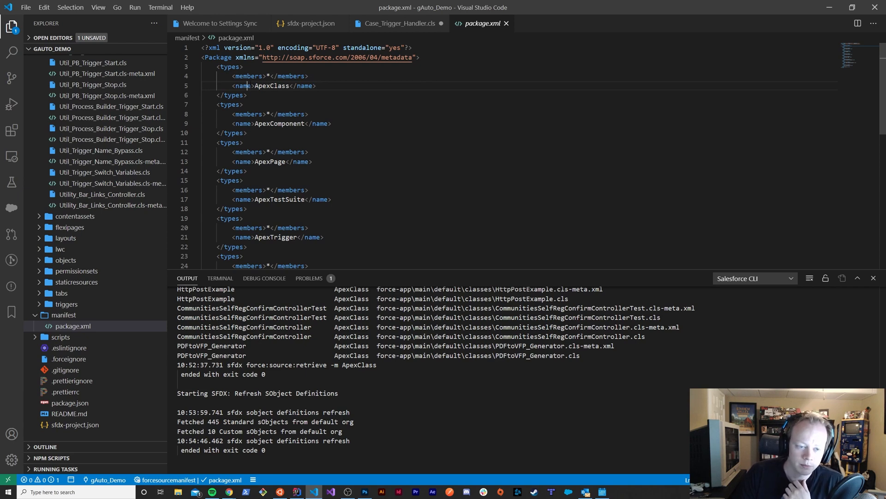
pyautogui.moveTo(248, 86); pyautogui.dragTo(298, 86)
pyautogui.click(349, 93)
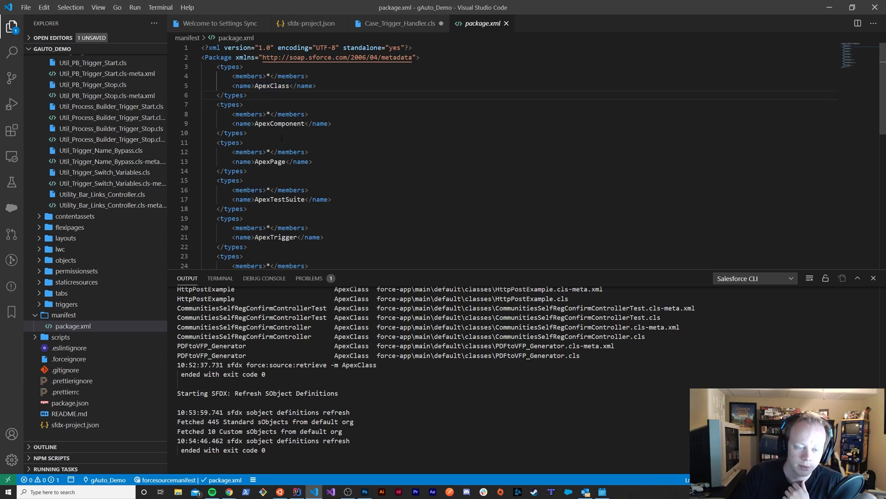
pyautogui.scroll(-2, 282, 137)
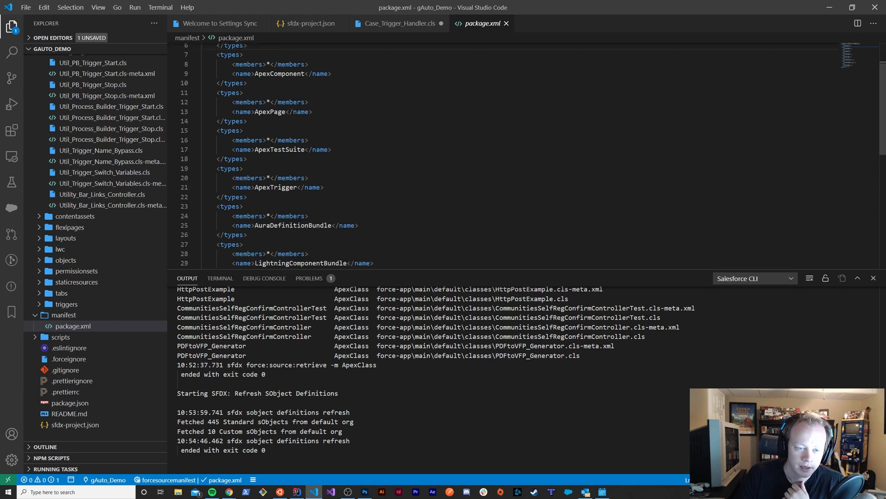
pyautogui.moveTo(256, 74); pyautogui.dragTo(295, 83)
pyautogui.moveTo(258, 111); pyautogui.dragTo(283, 112)
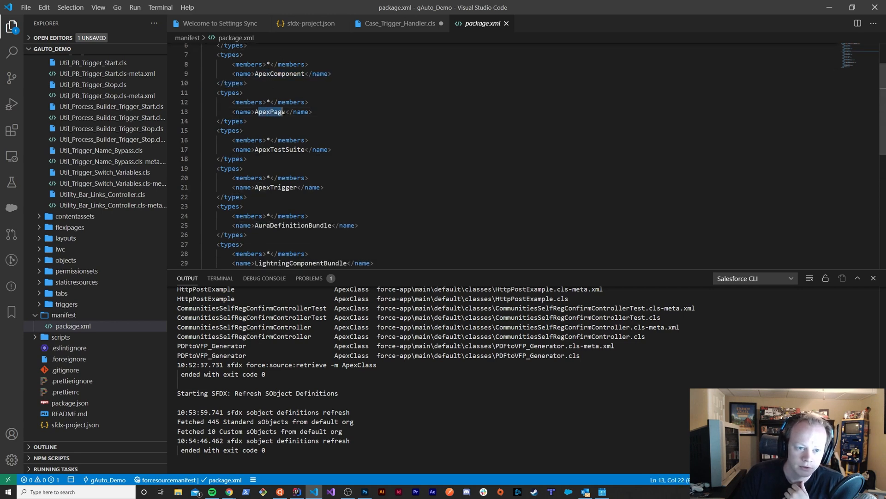
pyautogui.scroll(-2, 266, 110)
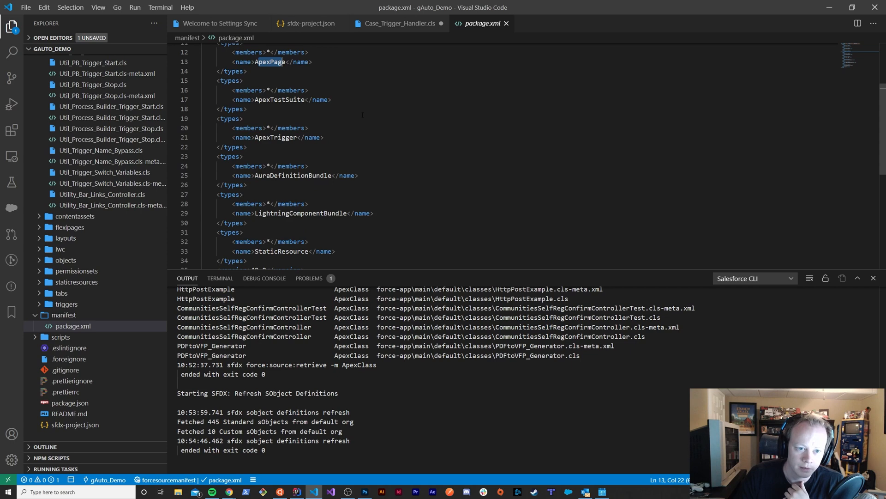
pyautogui.scroll(-2, 294, 179)
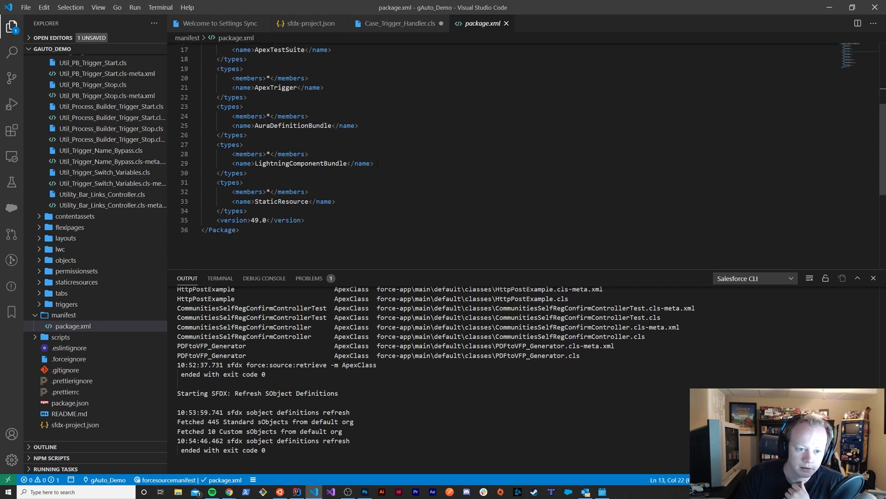
pyautogui.click(368, 192)
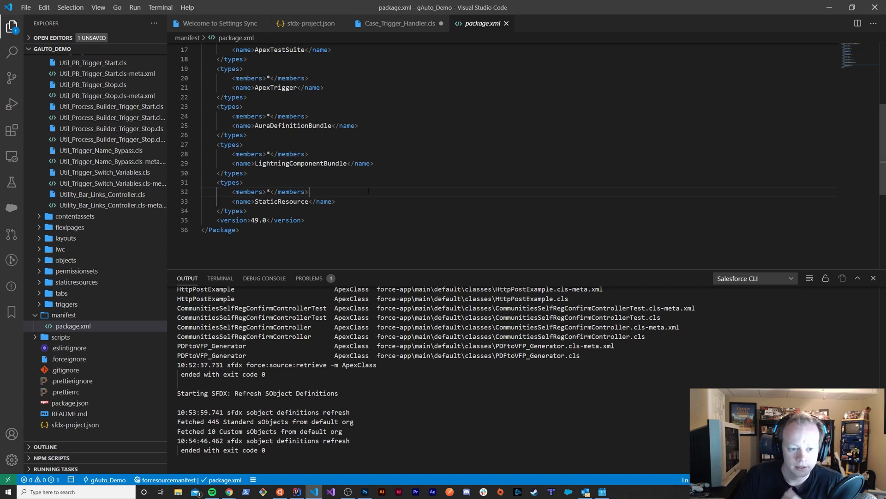
pyautogui.hotkey('ctrl', 'Home')
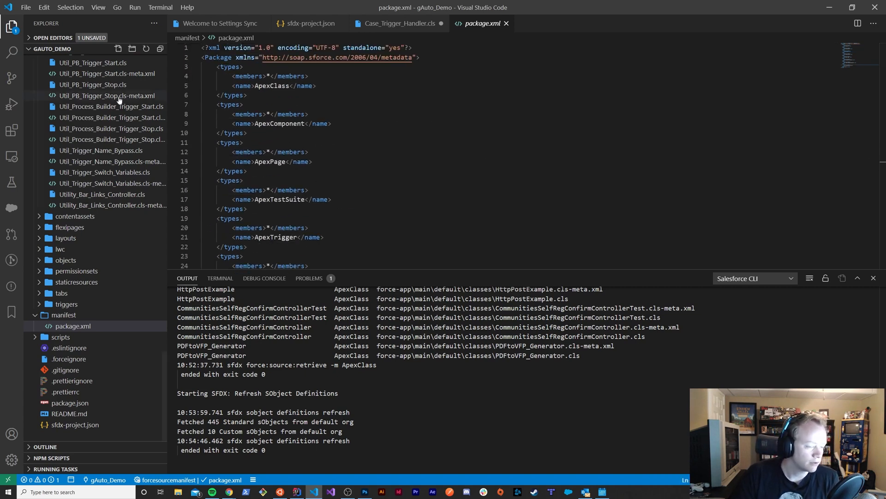
# Run the SFDX: Retrieve Source in Manifest from Org command for package.xml
pyautogui.click(486, 145)
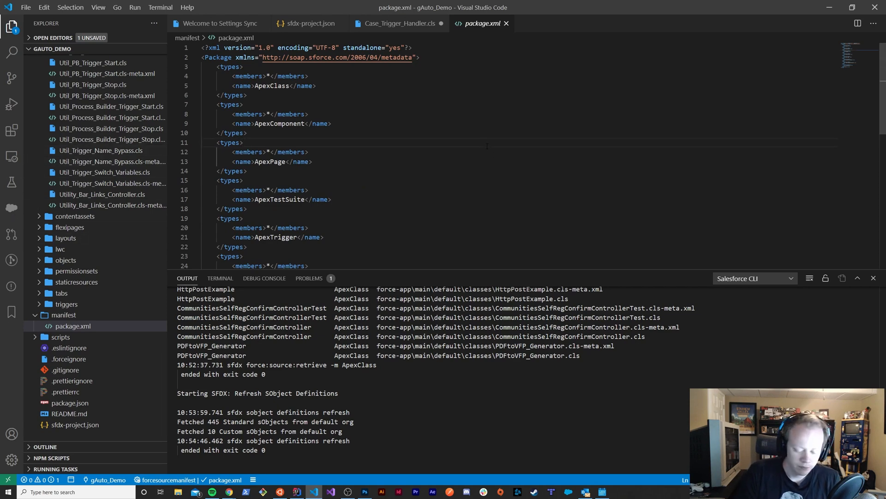
pyautogui.hotkey('ctrl', 'shift', 'p')
pyautogui.write('S')
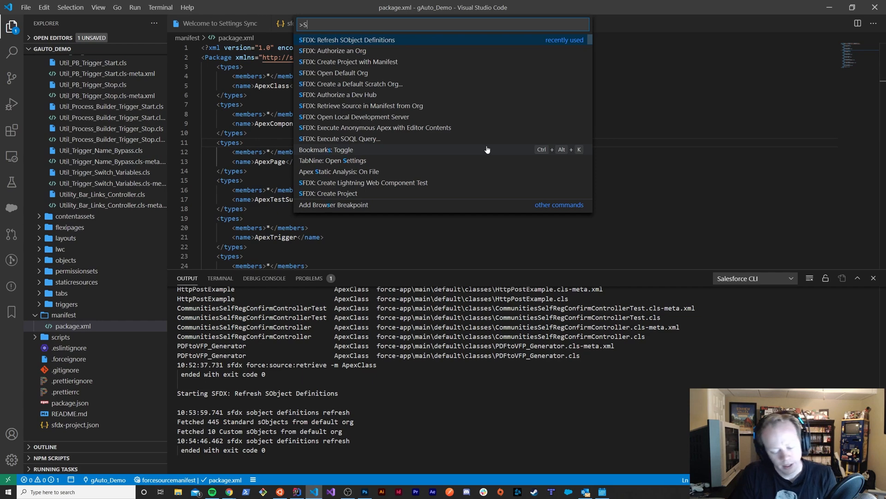
pyautogui.write('FDX:Retri')
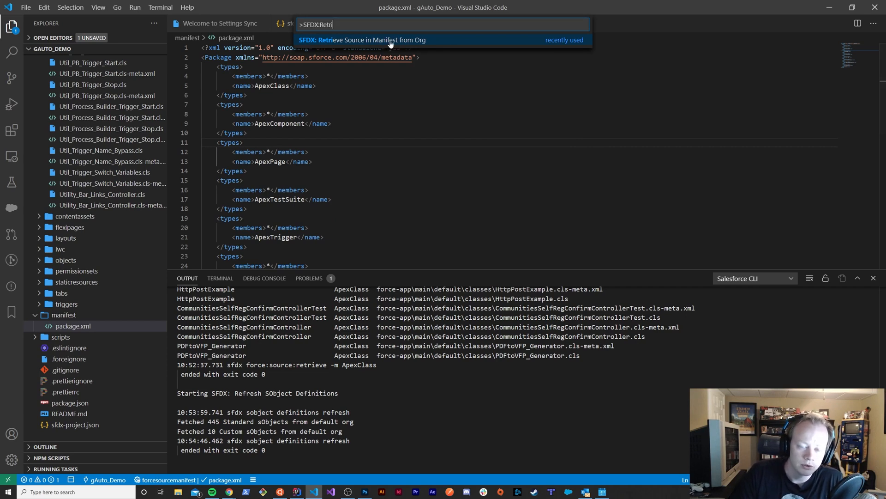
pyautogui.click(432, 43)
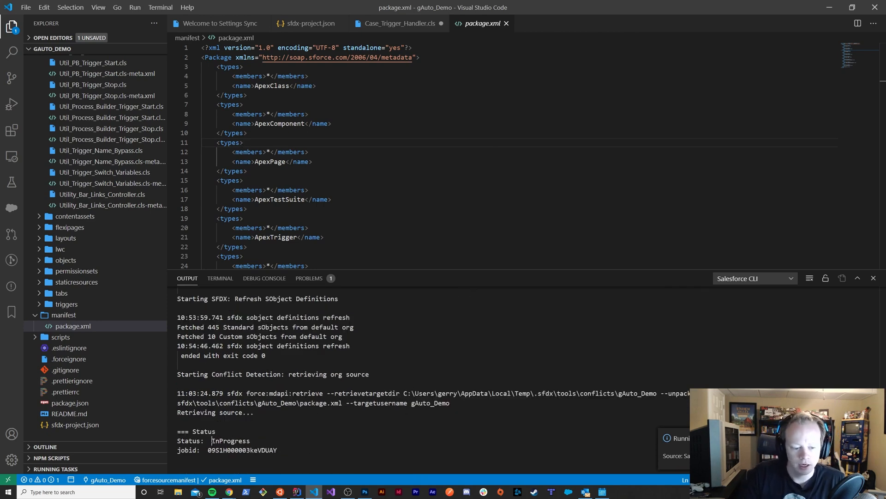
# Examine the retrieval's status and job ID in the Salesforce CLI output, then look over the package.xml types again
pyautogui.moveTo(212, 440); pyautogui.dragTo(178, 432)
pyautogui.doubleClick(277, 450)
pyautogui.doubleClick(236, 440)
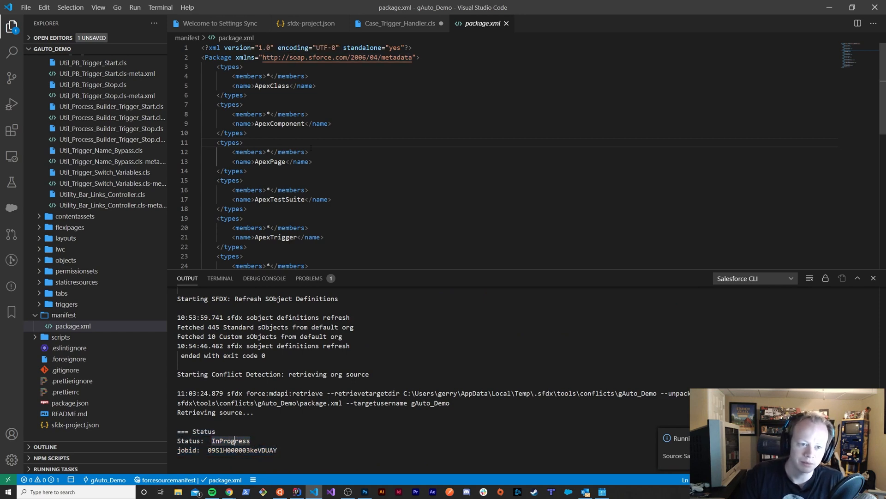
pyautogui.scroll(-5, 292, 131)
pyautogui.scroll(5, 292, 131)
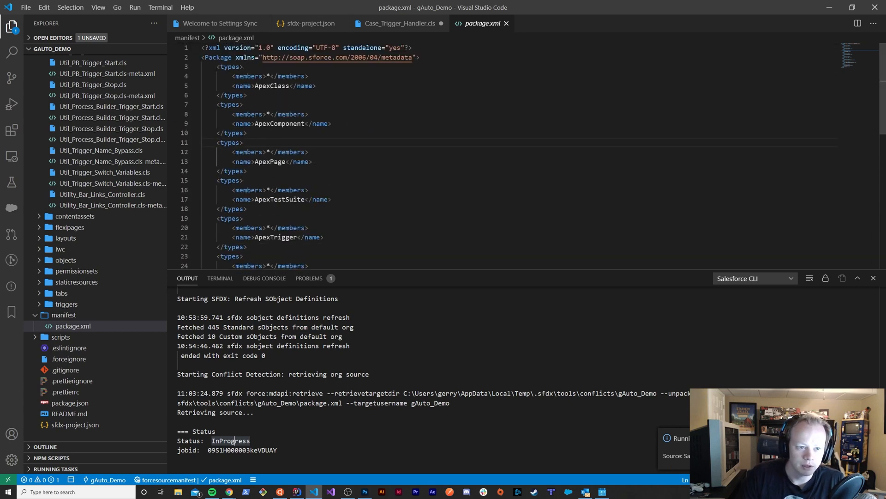
# Review the ApexClass to ApexPage entries in package.xml, then check the retrieval's status lines in the Salesforce CLI output
pyautogui.moveTo(202, 66); pyautogui.dragTo(245, 180)
pyautogui.click(406, 116)
pyautogui.click(424, 190)
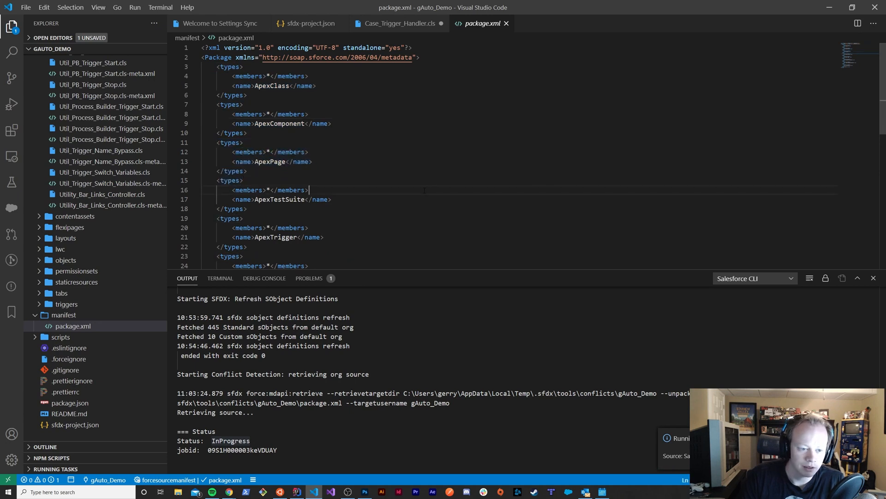
pyautogui.scroll(-10, 355, 150)
pyautogui.scroll(10, 369, 191)
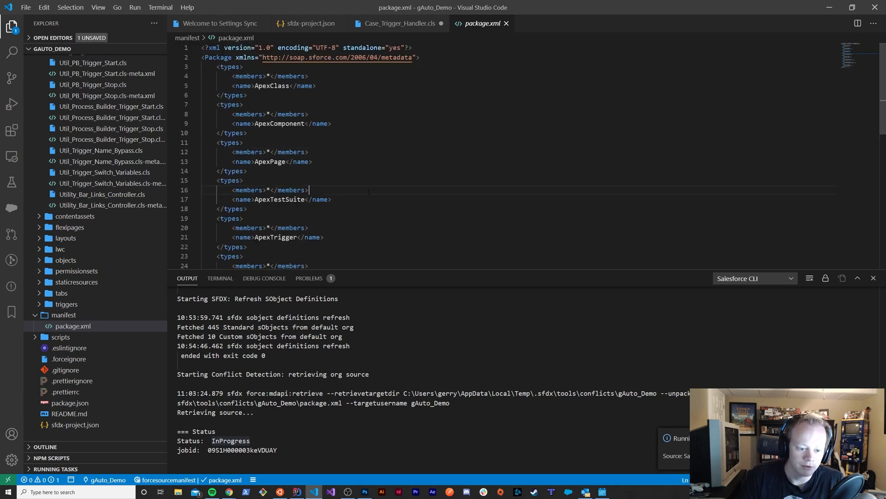
pyautogui.click(288, 451)
pyautogui.moveTo(277, 450); pyautogui.dragTo(178, 433)
pyautogui.click(229, 421)
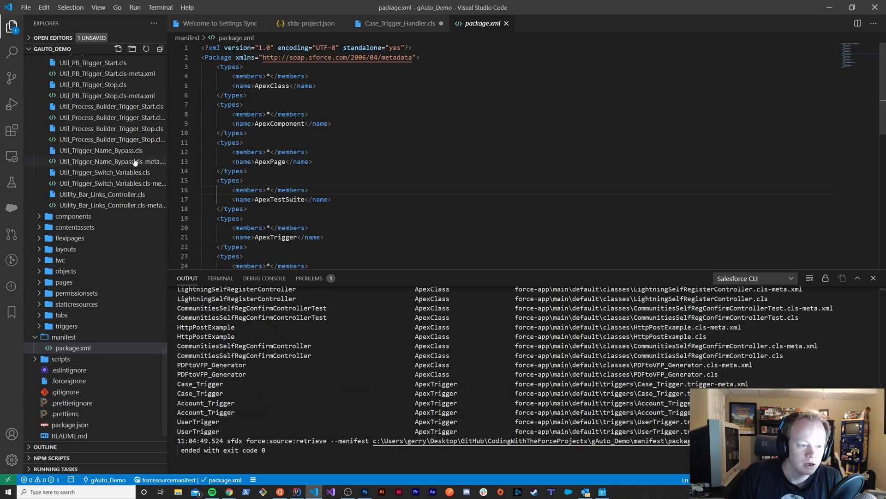
# Return to the start of the project files and highlight the package.xml entries from ApexClass through ApexTestSuite
pyautogui.scroll(20, 109, 257)
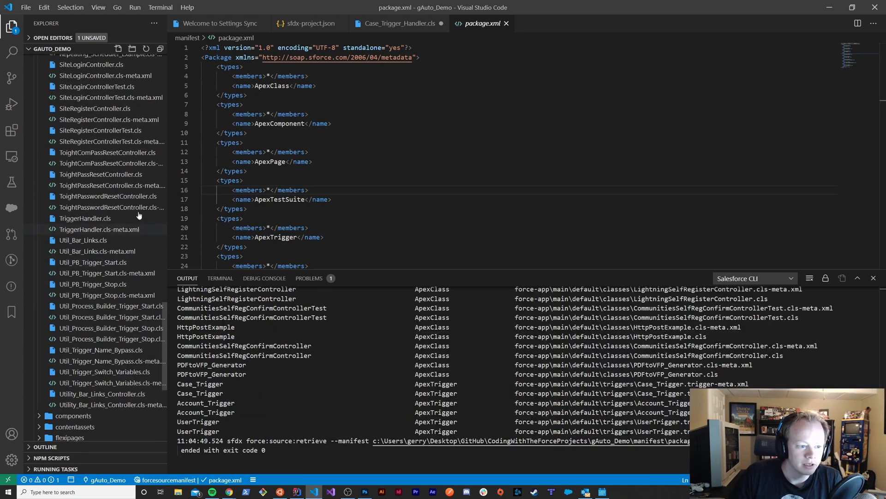
pyautogui.scroll(20, 142, 200)
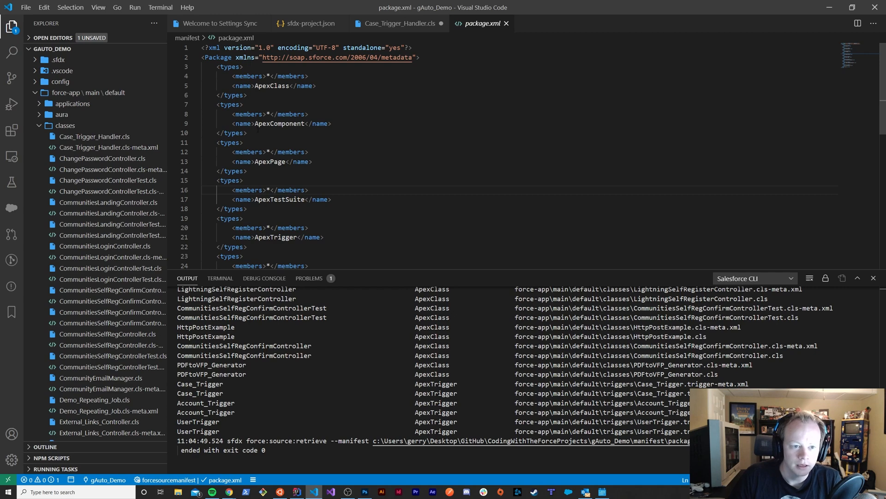
pyautogui.moveTo(202, 57); pyautogui.dragTo(333, 199)
pyautogui.click(333, 190)
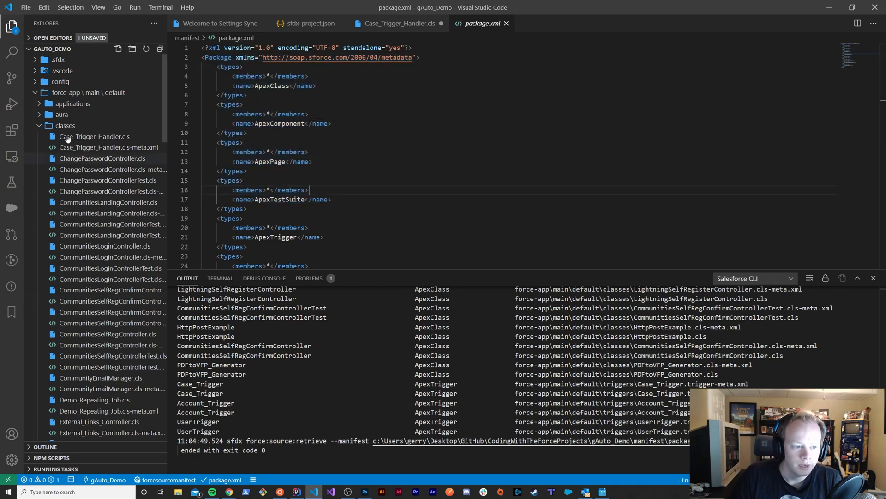
# Collapse the classes folder and expand the aura folder to inspect its retrieved component bundles
pyautogui.click(41, 126)
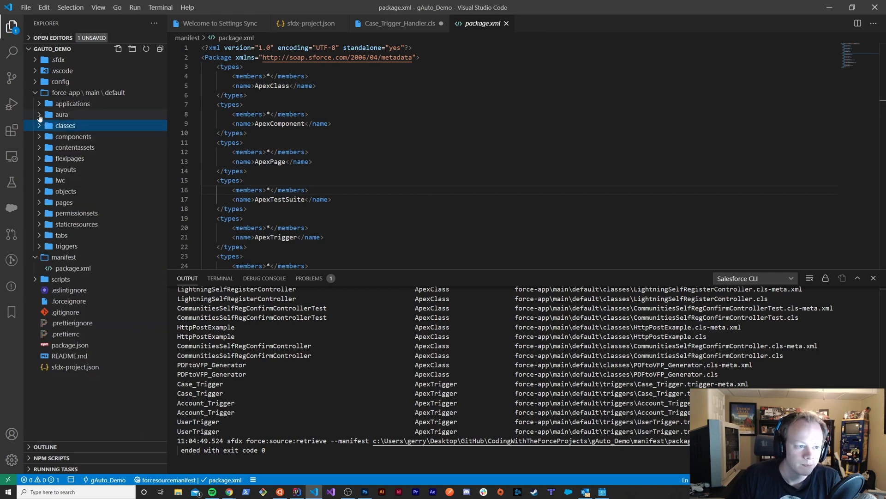
pyautogui.click(65, 115)
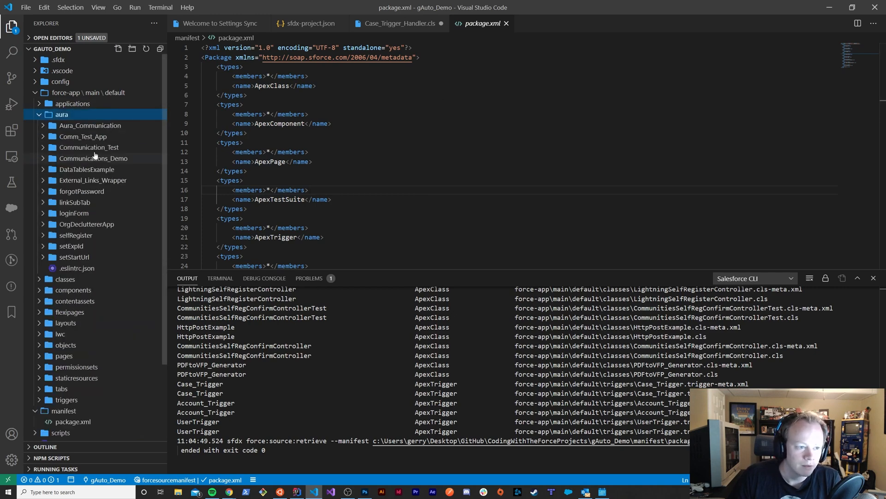
pyautogui.click(44, 127)
pyautogui.click(44, 127)
pyautogui.click(36, 105)
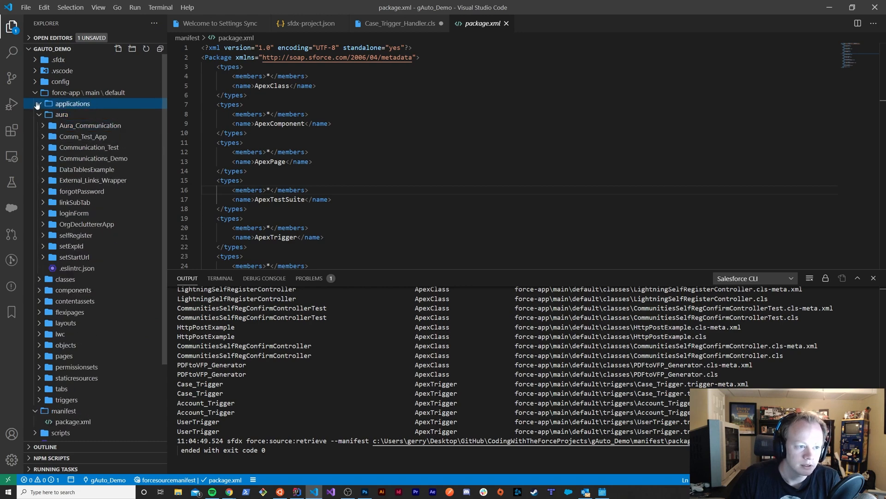
# Expand the components and lwc folders and look through their retrieved contents
pyautogui.scroll(-1, 42, 277)
pyautogui.click(40, 267)
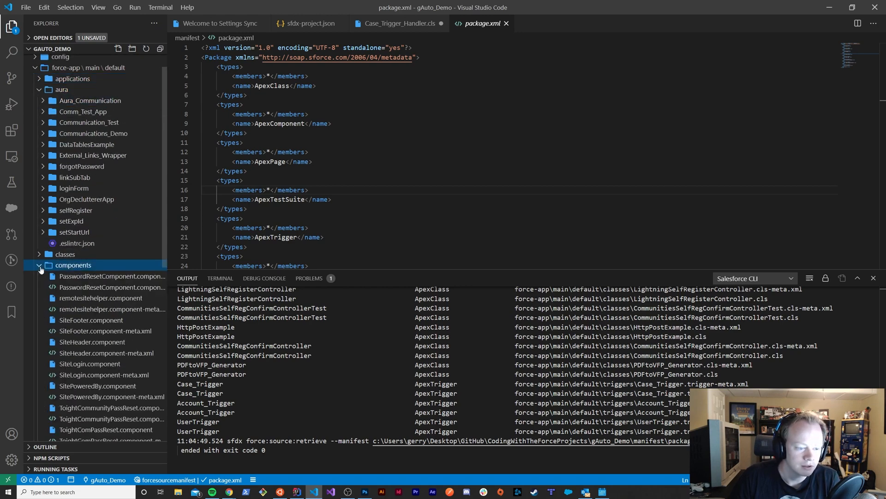
pyautogui.scroll(-13, 97, 290)
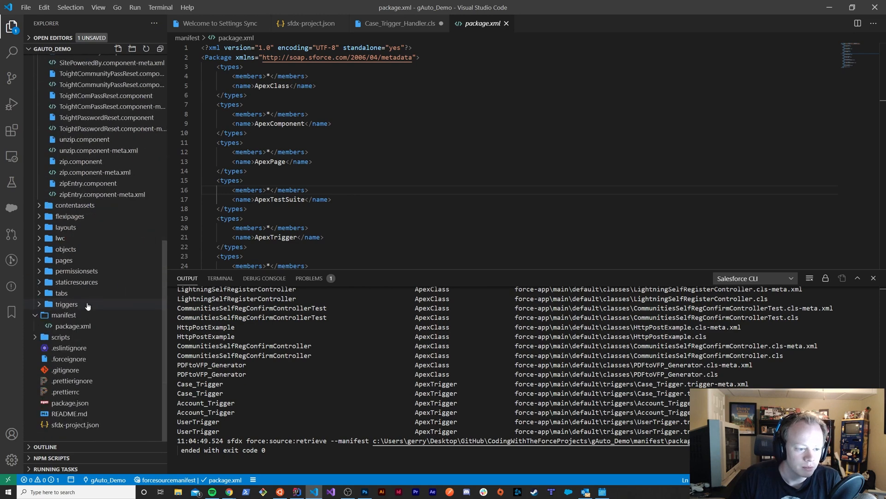
pyautogui.click(39, 238)
pyautogui.scroll(-4, 85, 313)
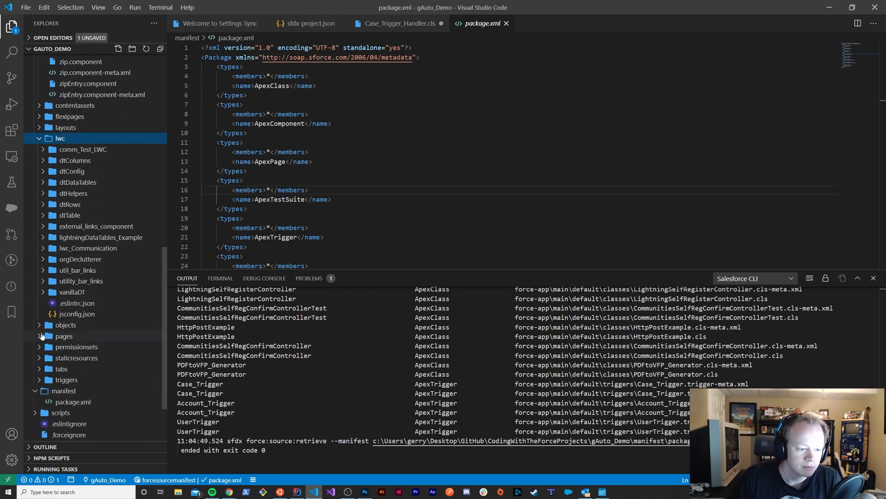
# Expand the pages folder to view its Visualforce files, then check the staticresources and triggers folders
pyautogui.click(94, 335)
pyautogui.scroll(-20, 79, 337)
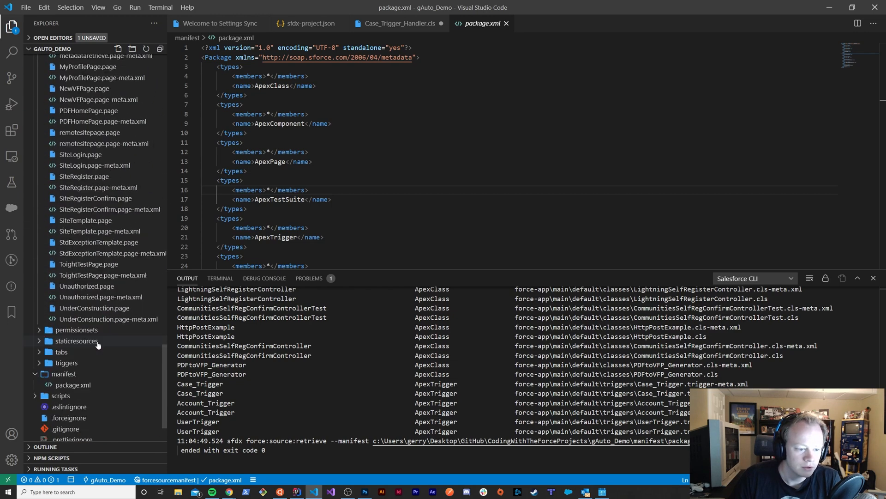
pyautogui.scroll(3, 55, 347)
pyautogui.scroll(-5, 55, 347)
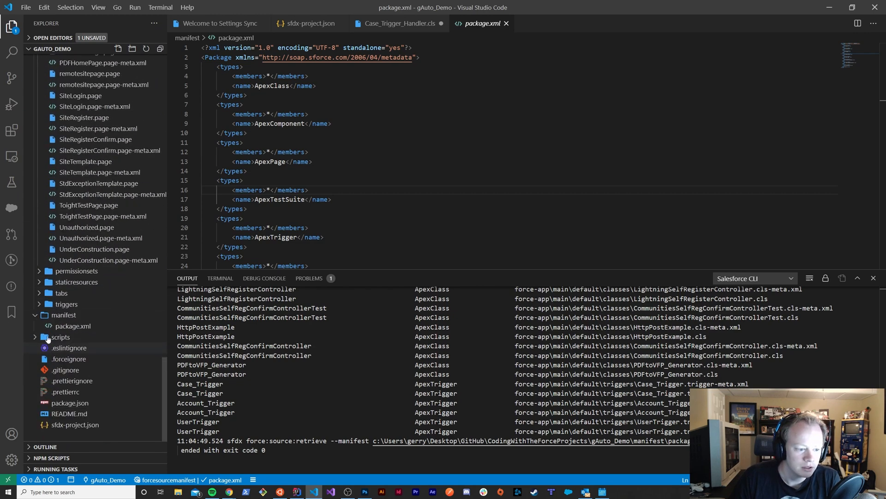
pyautogui.click(39, 283)
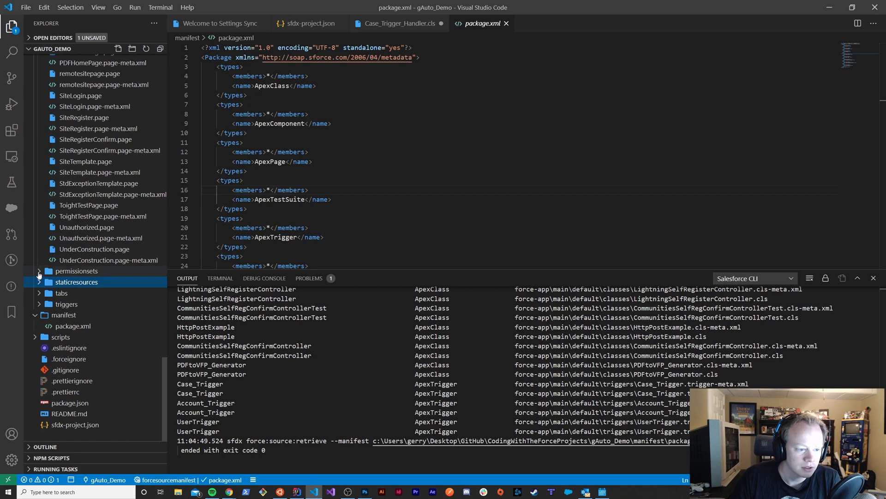
pyautogui.click(39, 305)
pyautogui.click(40, 305)
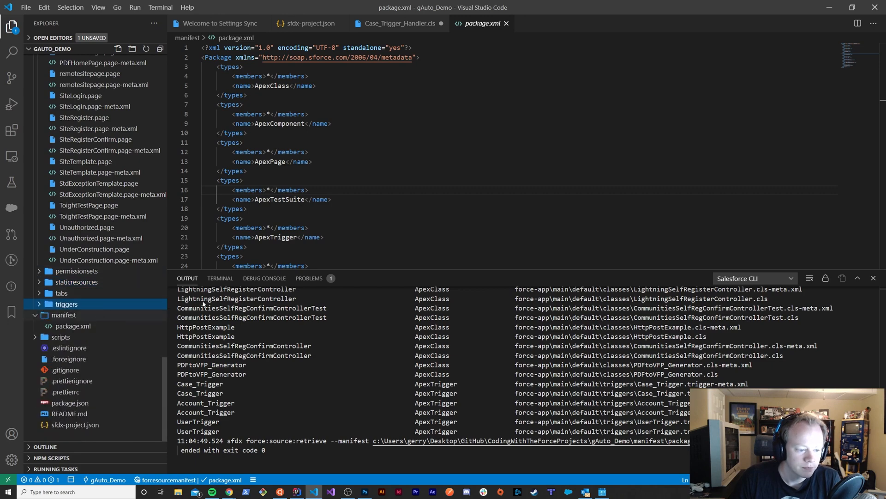
# Go back to the start of the project files and highlight the package.xml types from ApexClass to ApexTrigger
pyautogui.scroll(20, 66, 300)
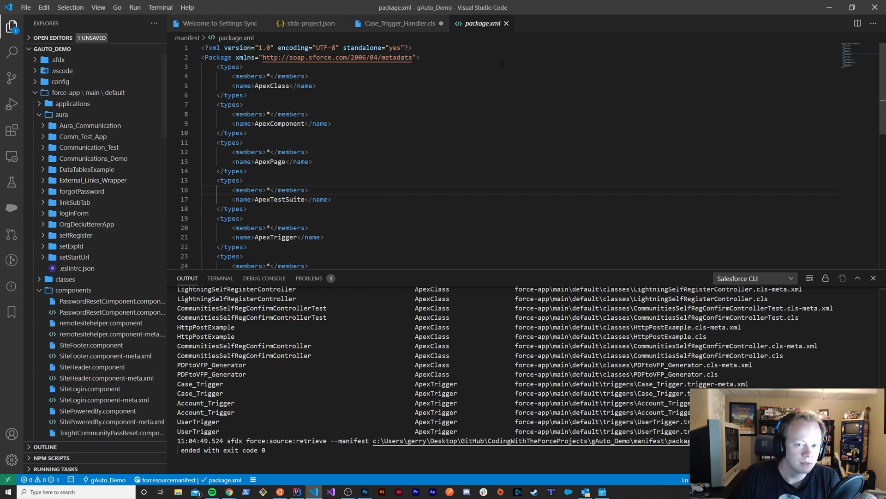
pyautogui.moveTo(217, 66); pyautogui.dragTo(310, 227)
pyautogui.click(277, 181)
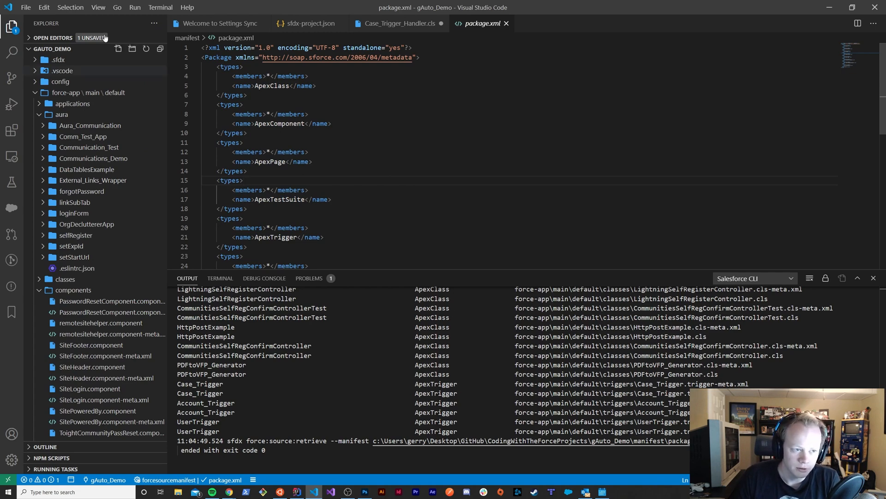
# Look through the full list of gAuto_Demo metadata types in the Org Browser
pyautogui.click(11, 211)
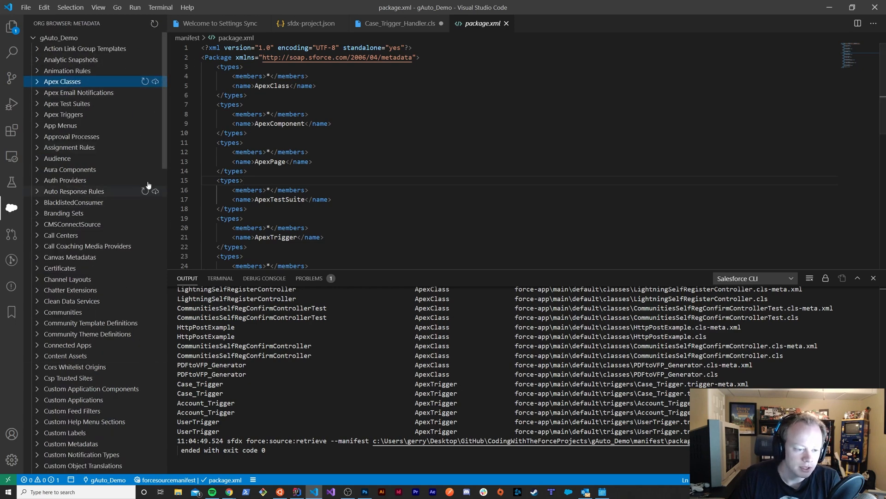
pyautogui.scroll(-6, 148, 224)
pyautogui.scroll(-10, 145, 249)
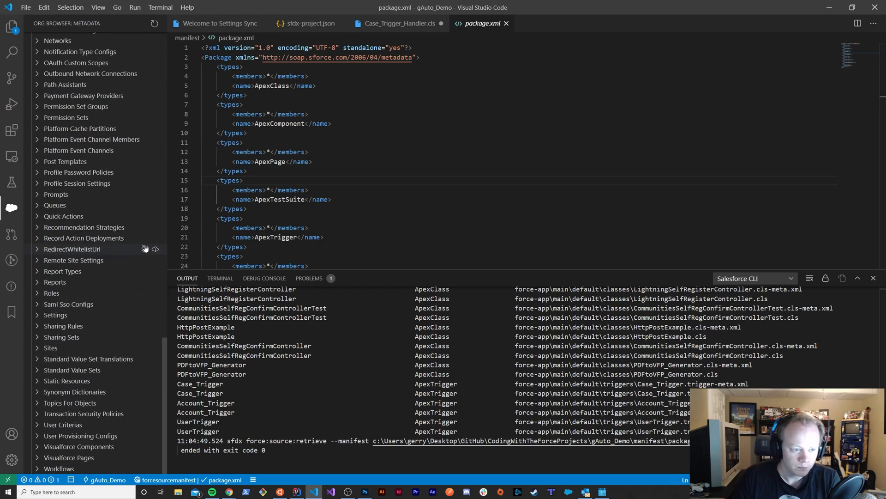
pyautogui.scroll(20, 152, 248)
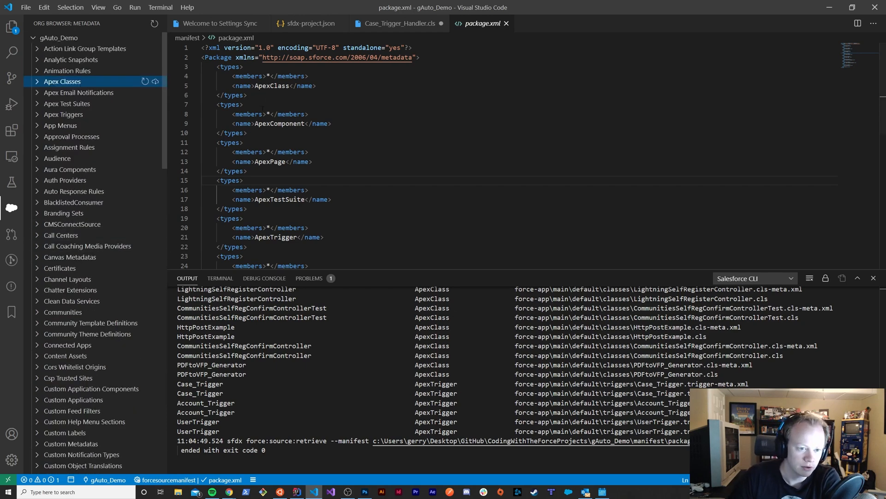
# Highlight the * wildcard members of ApexComponent and ApexClass in package.xml, then skim the remaining types
pyautogui.moveTo(267, 114); pyautogui.dragTo(271, 114)
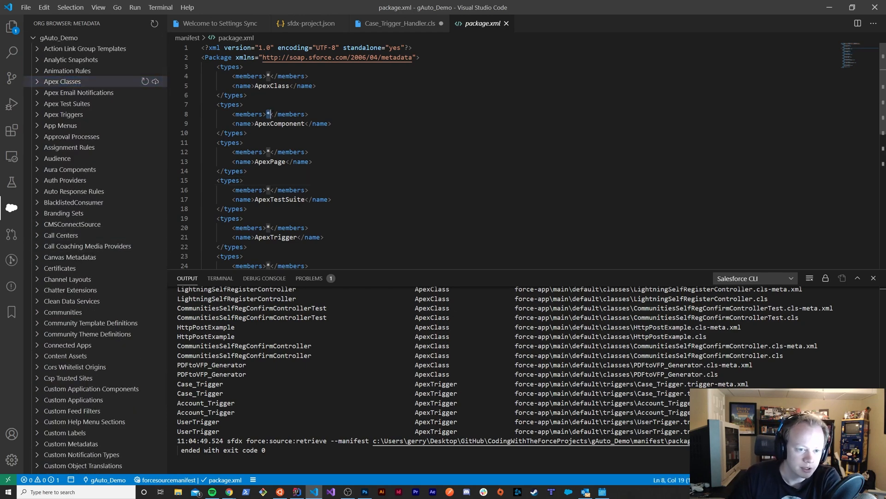
pyautogui.click(259, 95)
pyautogui.moveTo(267, 76); pyautogui.dragTo(270, 77)
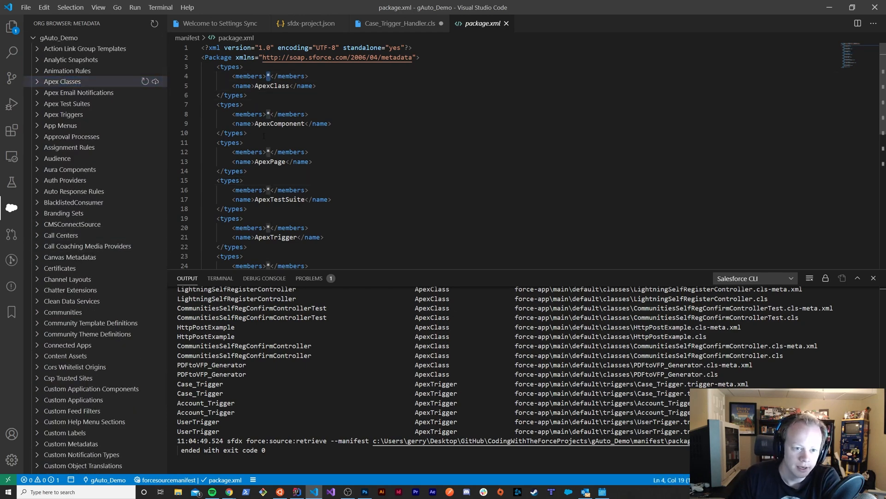
pyautogui.click(348, 158)
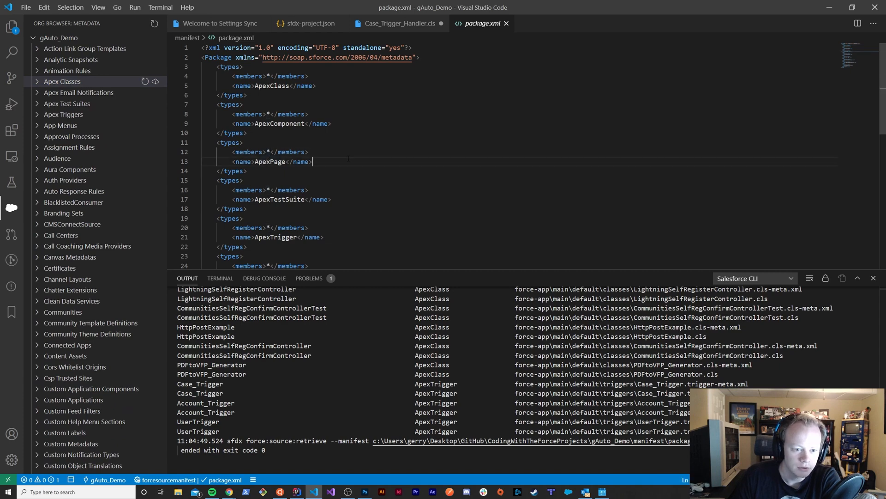
pyautogui.scroll(-5, 348, 158)
pyautogui.scroll(5, 348, 159)
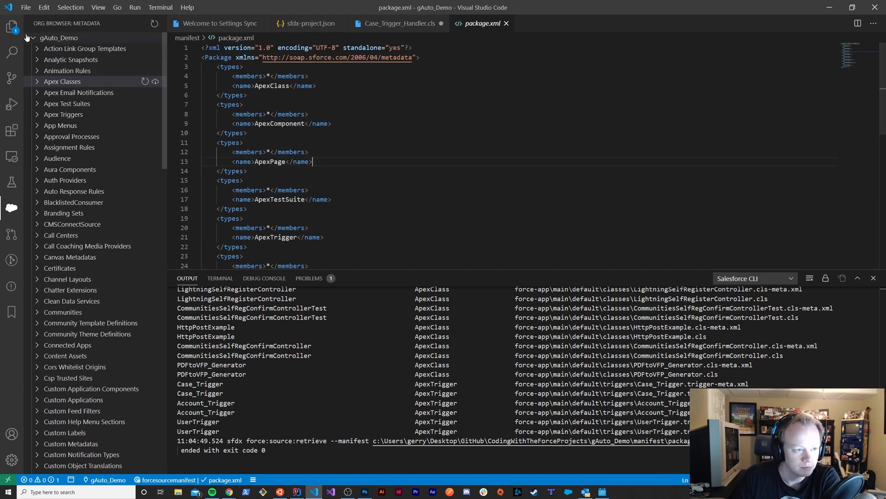
# Return to the project files and collapse the components, lwc, pages and aura folders
pyautogui.click(12, 26)
pyautogui.scroll(5, 74, 231)
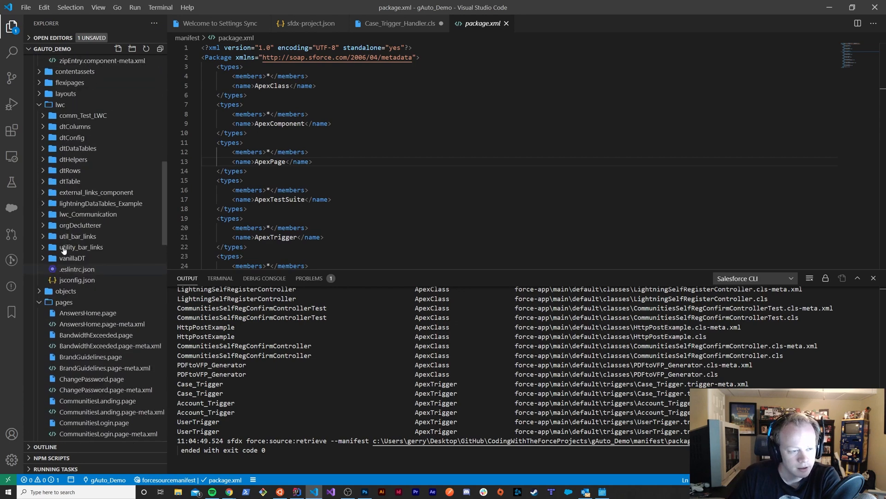
pyautogui.scroll(5, 63, 249)
pyautogui.click(41, 291)
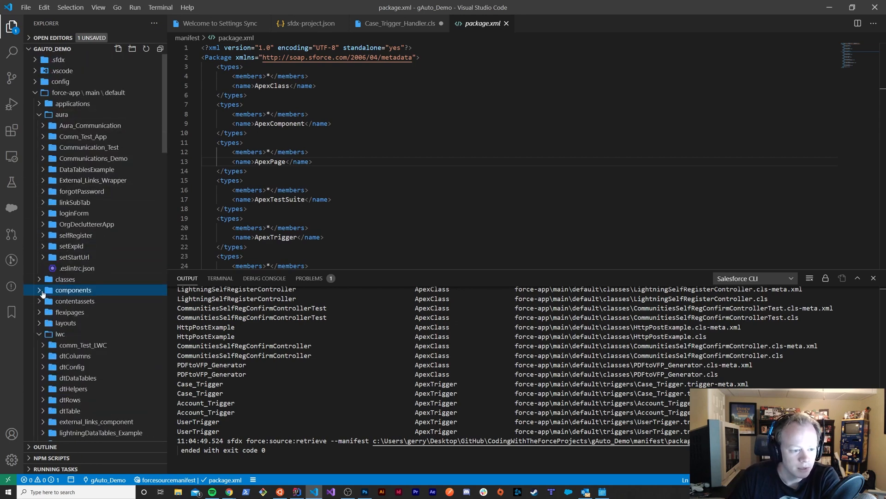
pyautogui.click(39, 334)
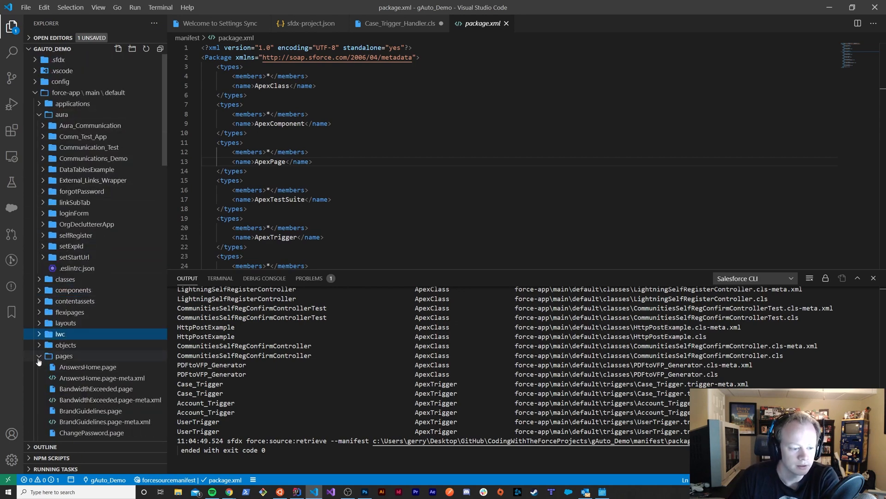
pyautogui.click(39, 356)
pyautogui.scroll(-3, 95, 314)
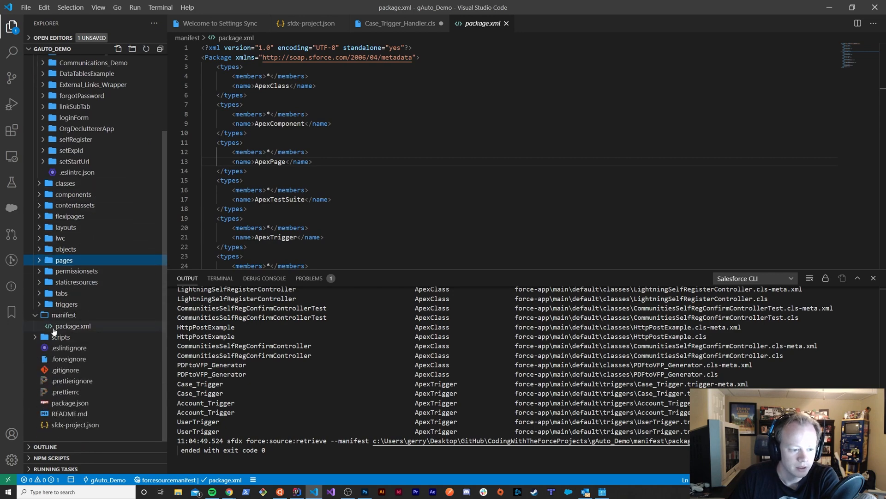
pyautogui.scroll(3, 78, 253)
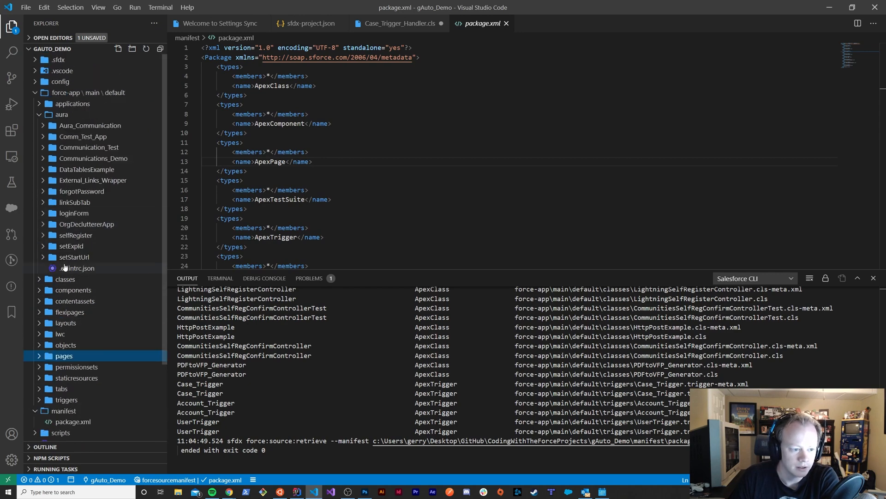
pyautogui.click(39, 115)
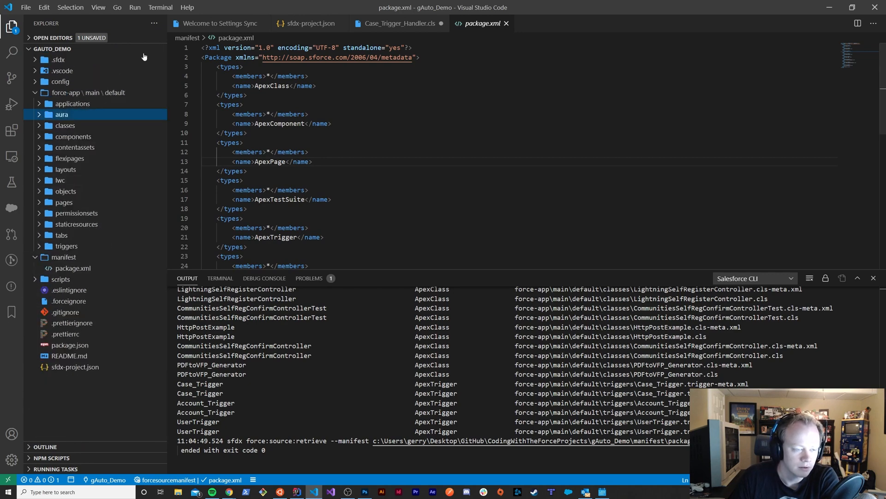